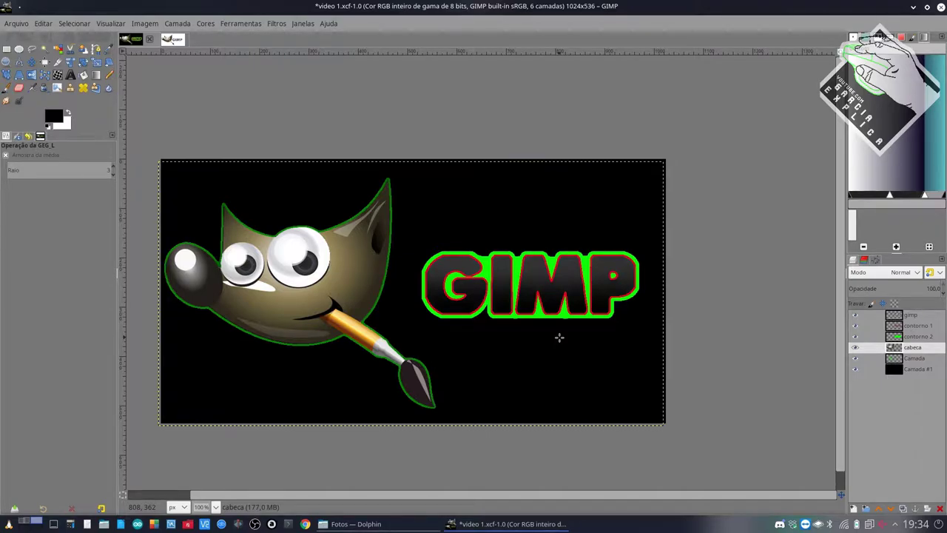
Select the mascot's shape from the cabeca layer's alpha channel
scroll(444, 310, "up", 1, "ctrl")
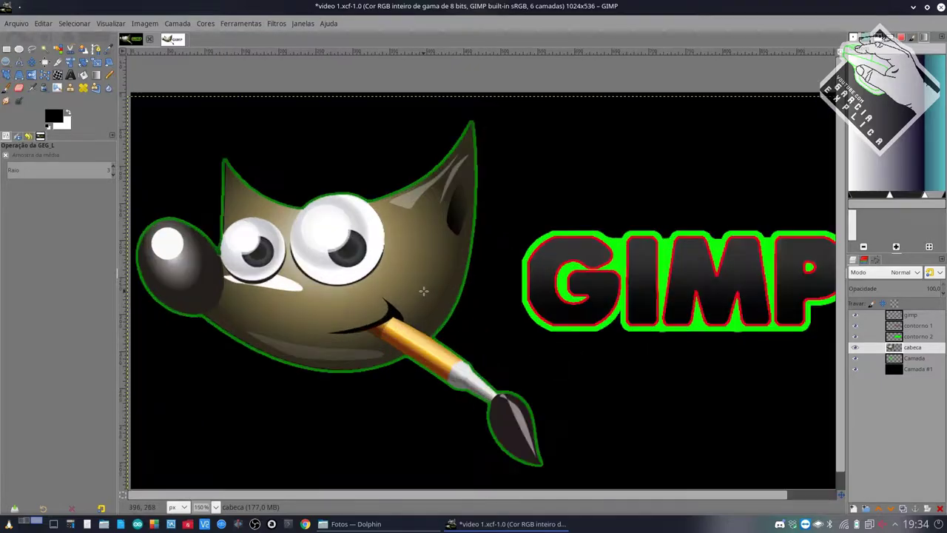
scroll(422, 289, "up", 2, "ctrl")
scroll(399, 300, "up", 1, "ctrl")
scroll(365, 311, "up", 3)
scroll(340, 341, "down", 1)
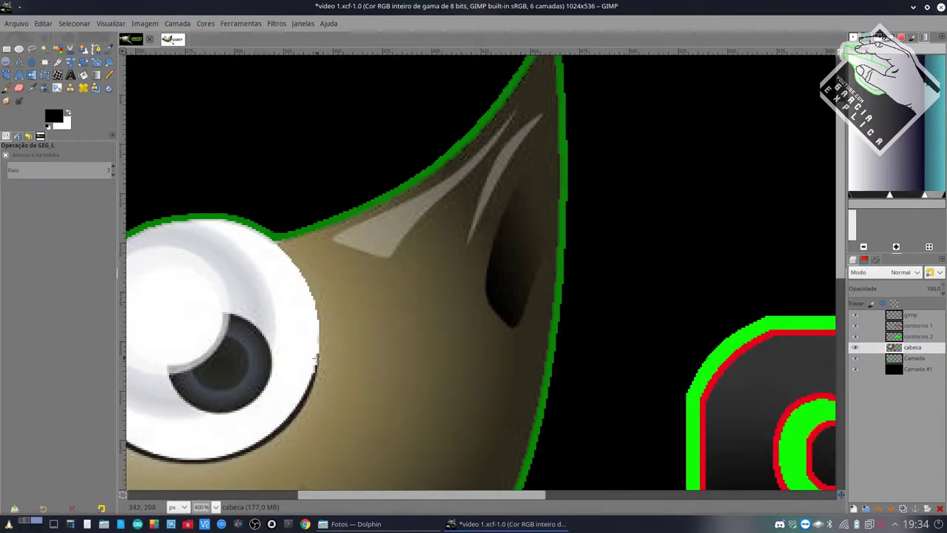
scroll(311, 370, "up", 1)
scroll(273, 402, "down", 1)
scroll(273, 403, "down", 2)
scroll(274, 385, "up", 1, "ctrl")
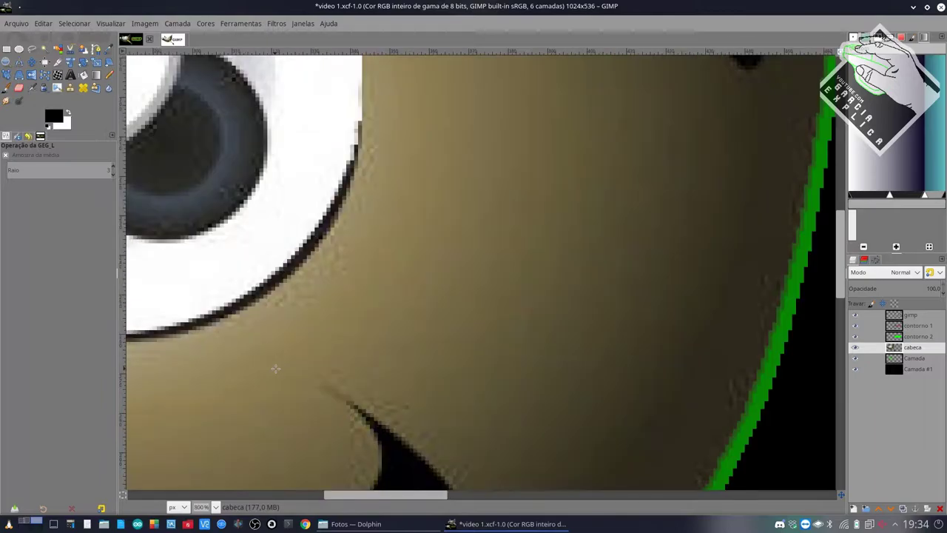
scroll(276, 367, "up", 1, "ctrl")
scroll(275, 368, "up", 3)
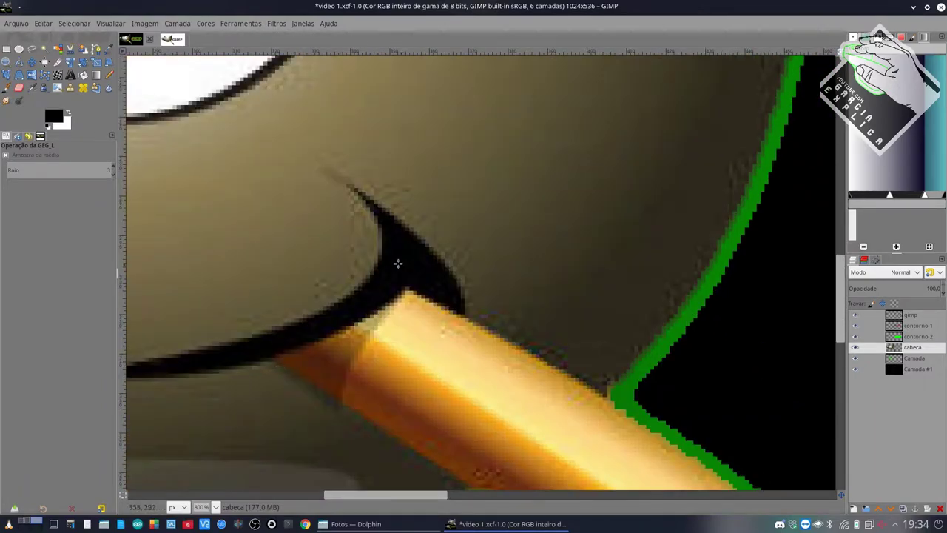
scroll(398, 264, "up", 3)
scroll(444, 274, "up", 8)
scroll(496, 290, "left", 10)
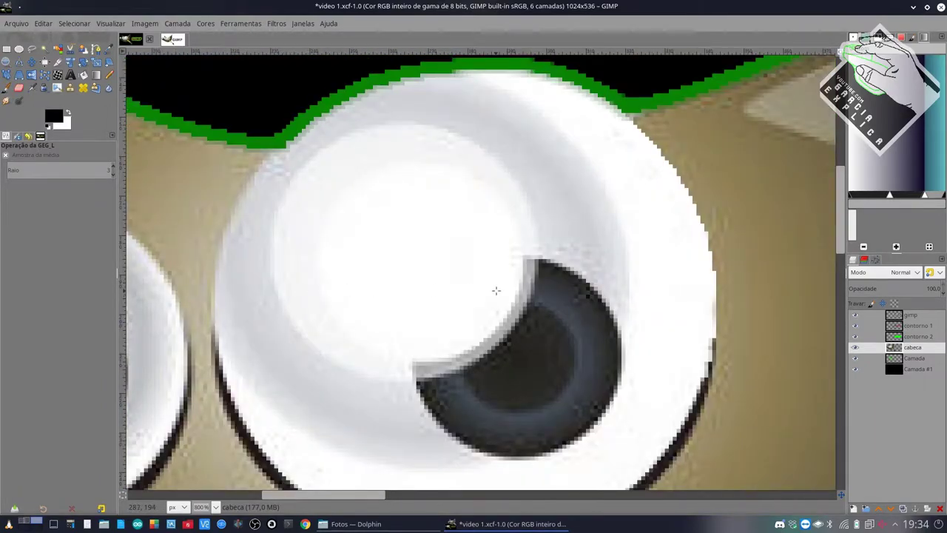
scroll(496, 290, "down", 2, "ctrl")
scroll(496, 290, "down", 1, "ctrl")
scroll(592, 311, "left", 3)
scroll(656, 332, "right", 5)
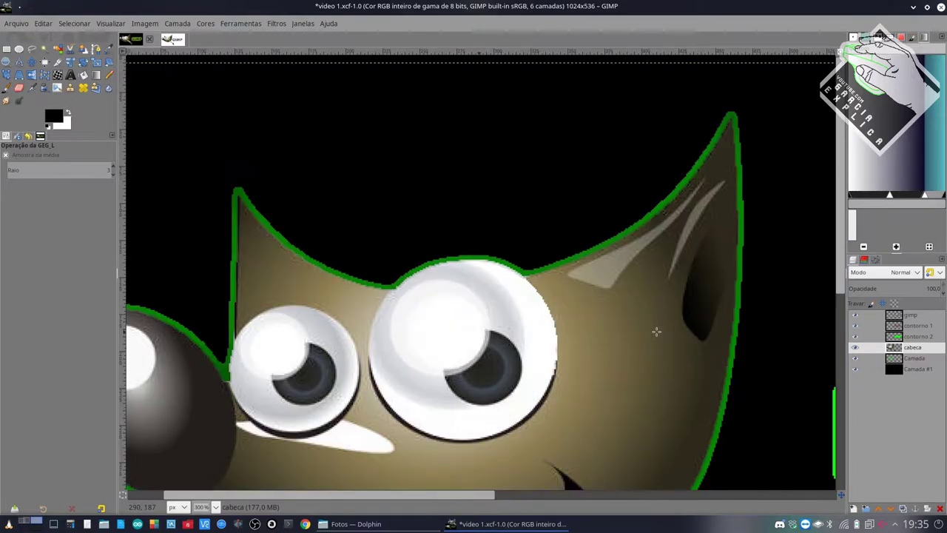
scroll(656, 331, "down", 3)
right_click(891, 347)
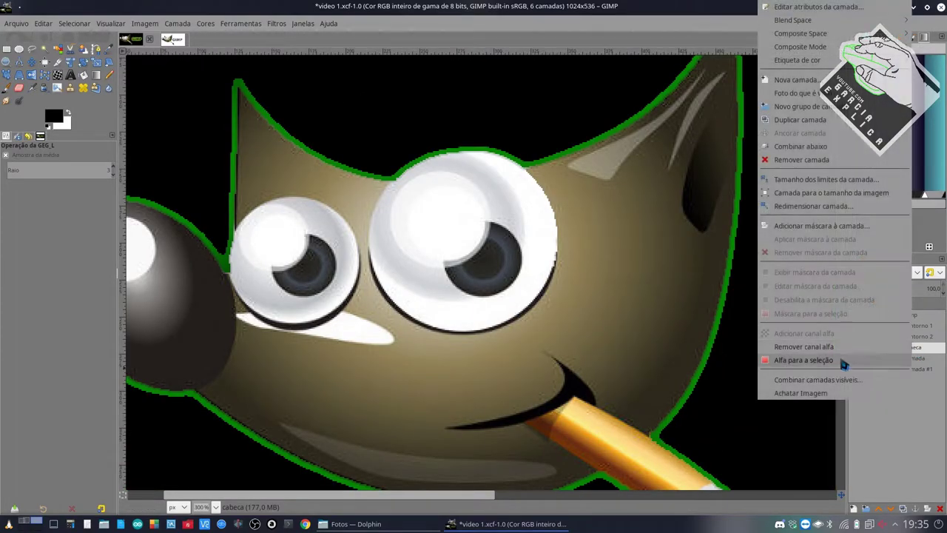
left_click(838, 360)
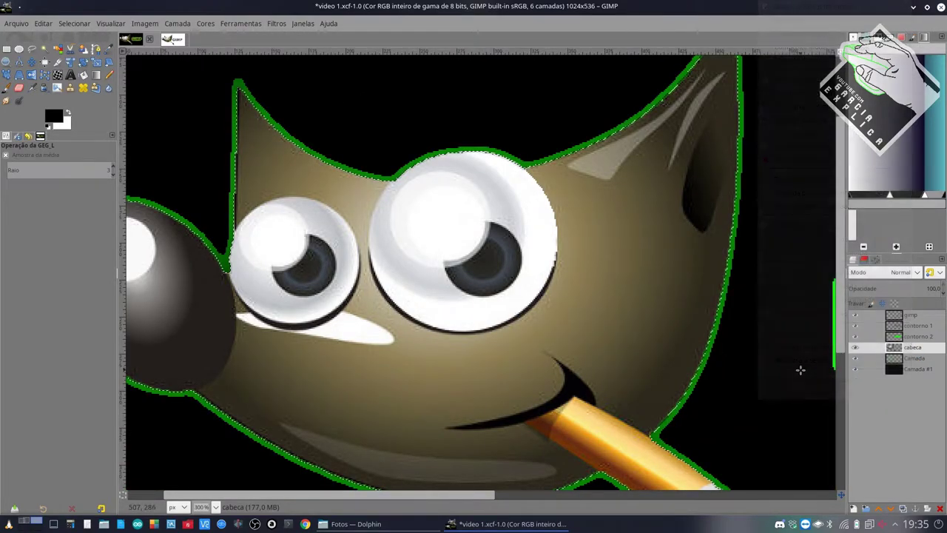
Open Noise Reduction and set its strength to 8
left_click(285, 26)
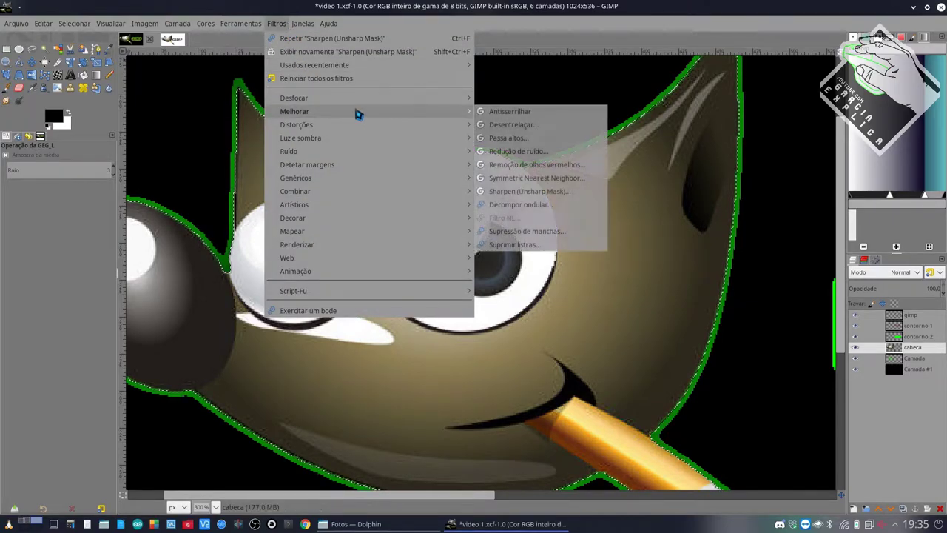
mouse_move(294, 111)
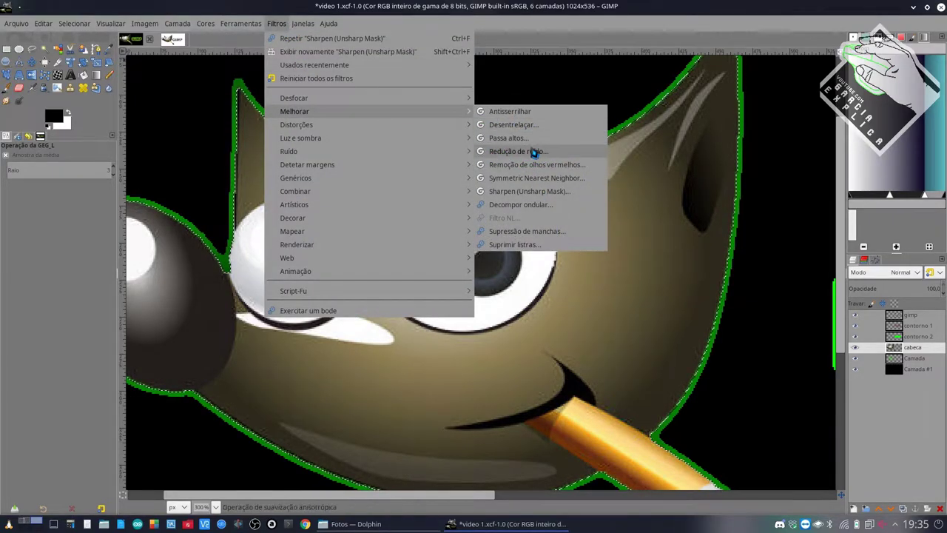
left_click(534, 152)
scroll(549, 255, "up", 1)
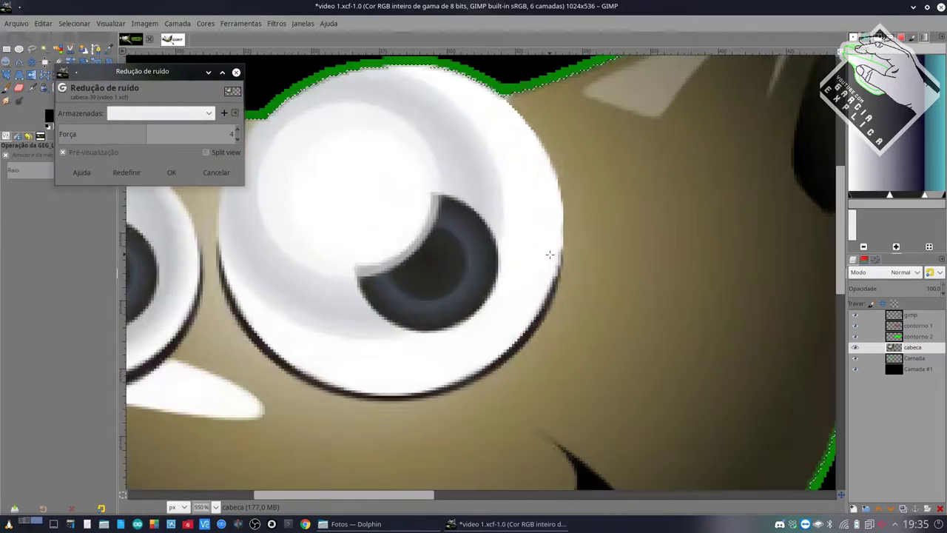
scroll(549, 255, "up", 1)
scroll(549, 255, "up", 1)
scroll(550, 254, "down", 1)
scroll(550, 254, "down", 1)
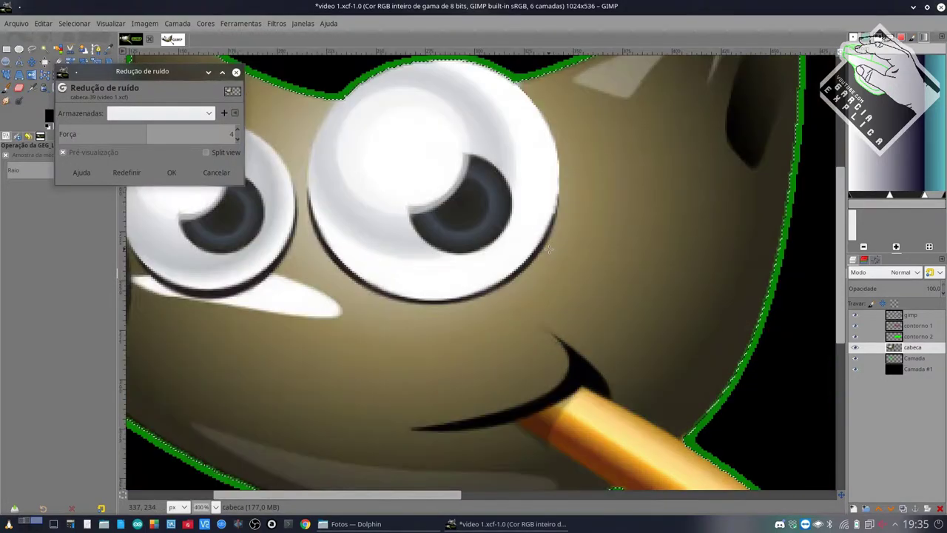
scroll(549, 254, "up", 3)
scroll(647, 414, "down", 5)
scroll(532, 296, "up", 2)
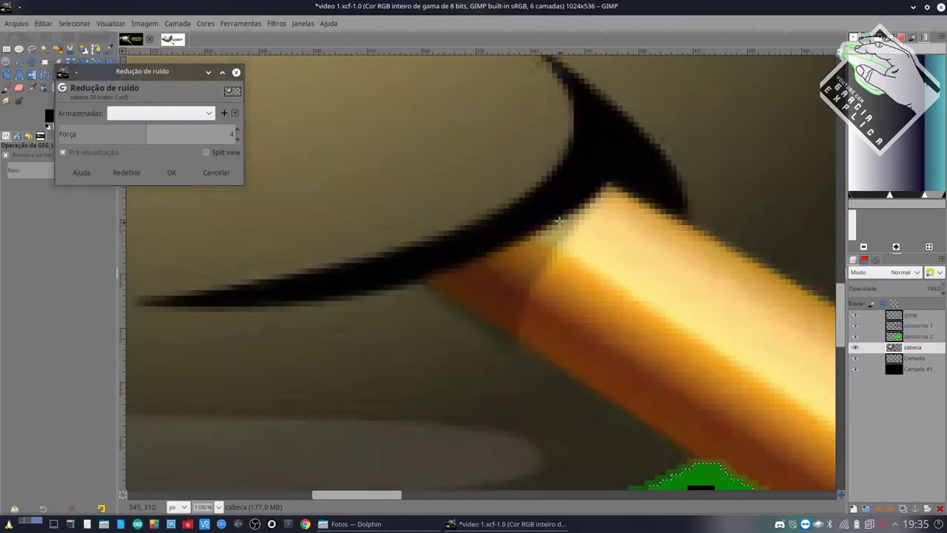
scroll(518, 244, "up", 1)
scroll(509, 222, "up", 1)
scroll(509, 222, "down", 2)
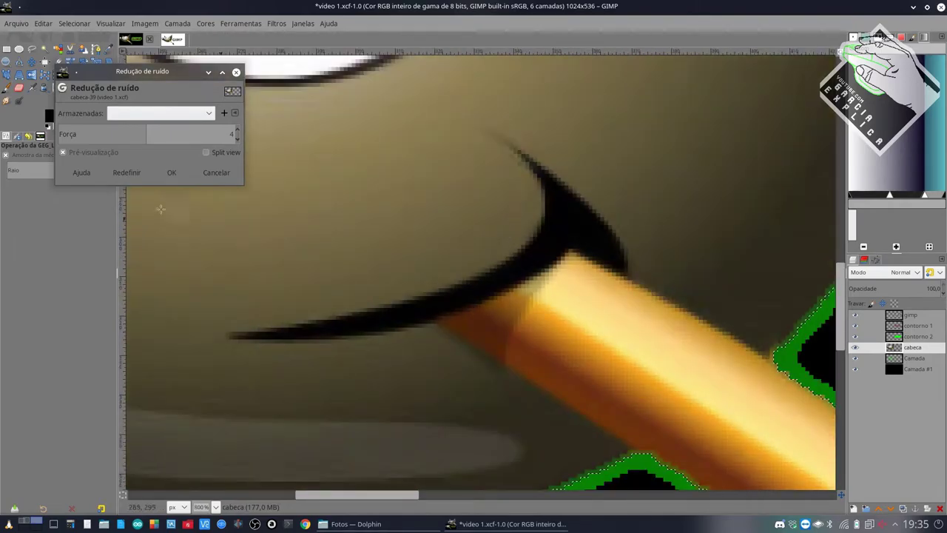
mouse_move(162, 133)
left_mouse_down()
mouse_move(208, 133)
mouse_move(57, 128)
mouse_move(311, 126)
left_mouse_up()
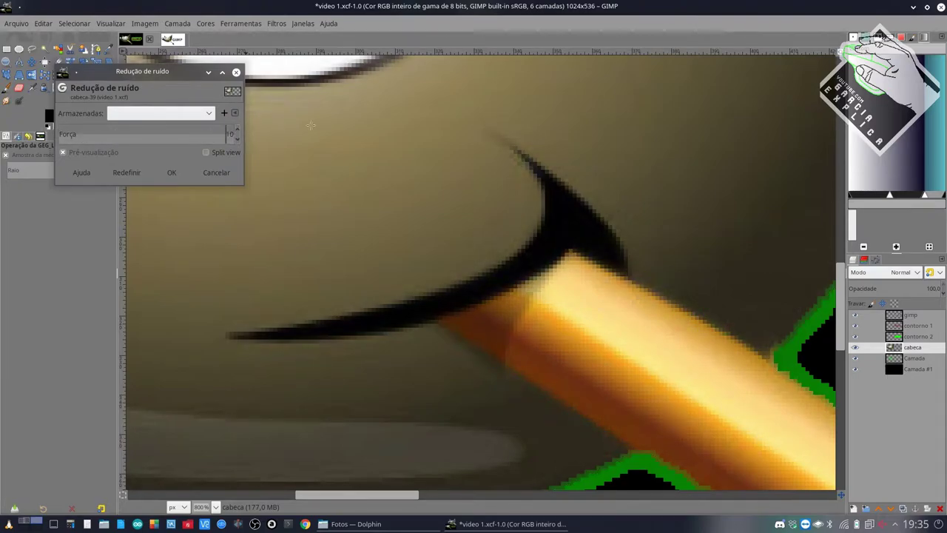
scroll(567, 205, "down", 5)
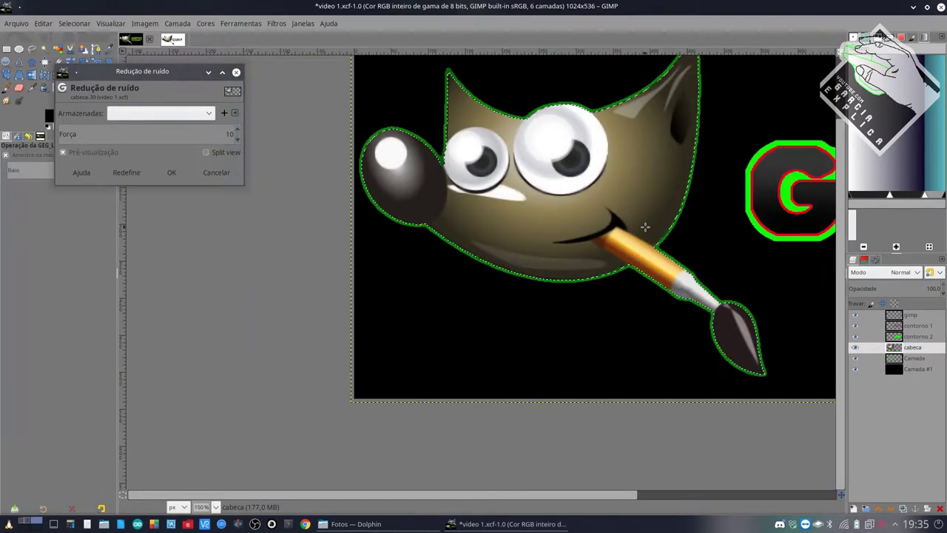
scroll(769, 355, "up", 6)
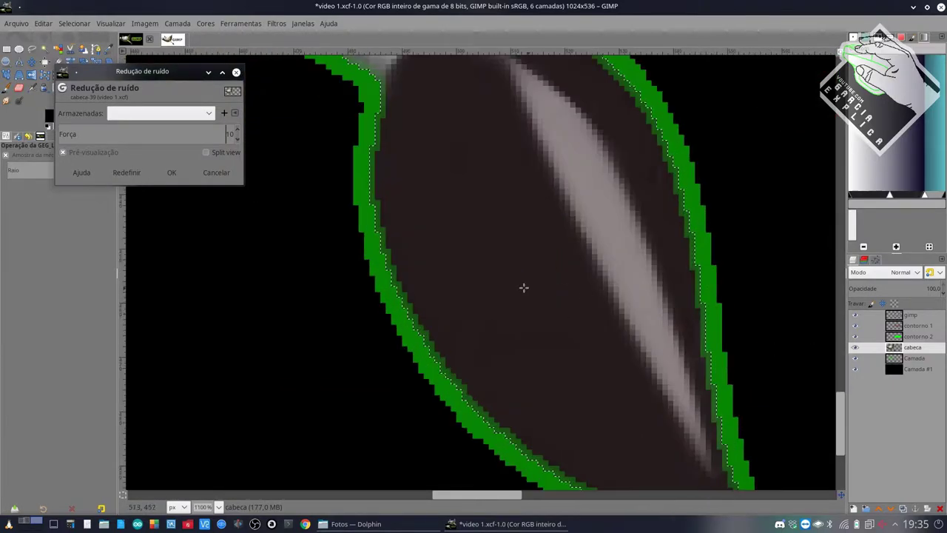
left_click(115, 133)
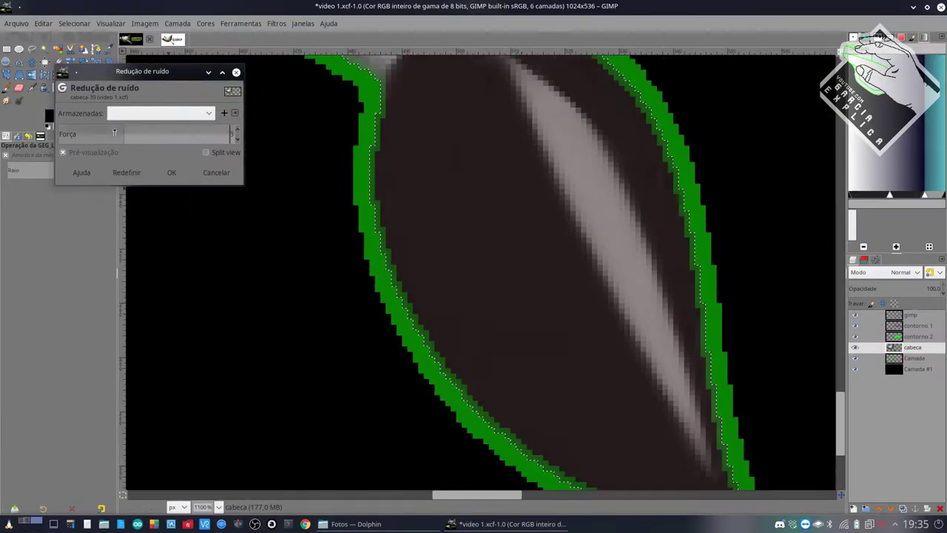
left_click_drag(115, 133, 234, 134)
Compare the split before/after preview on the brush and face, then apply the filter
left_click(206, 151)
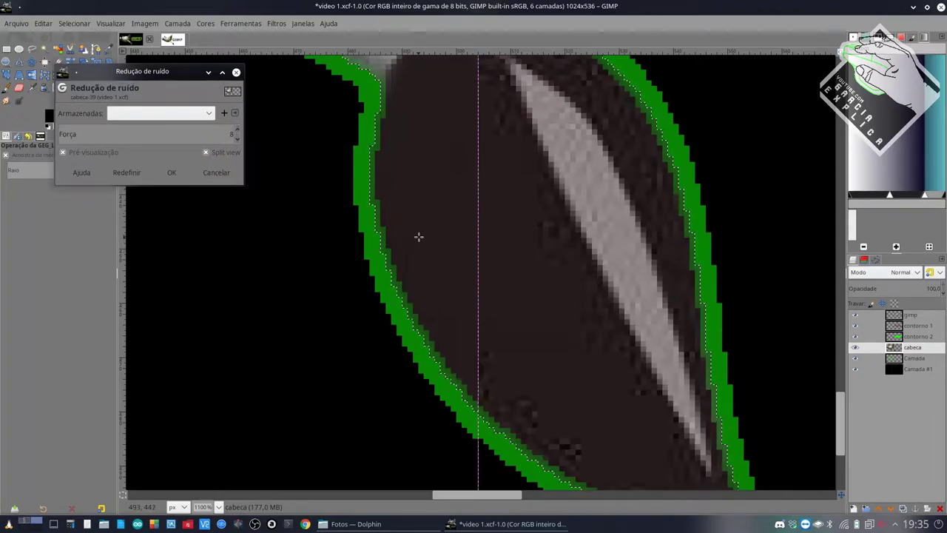
left_click(208, 153)
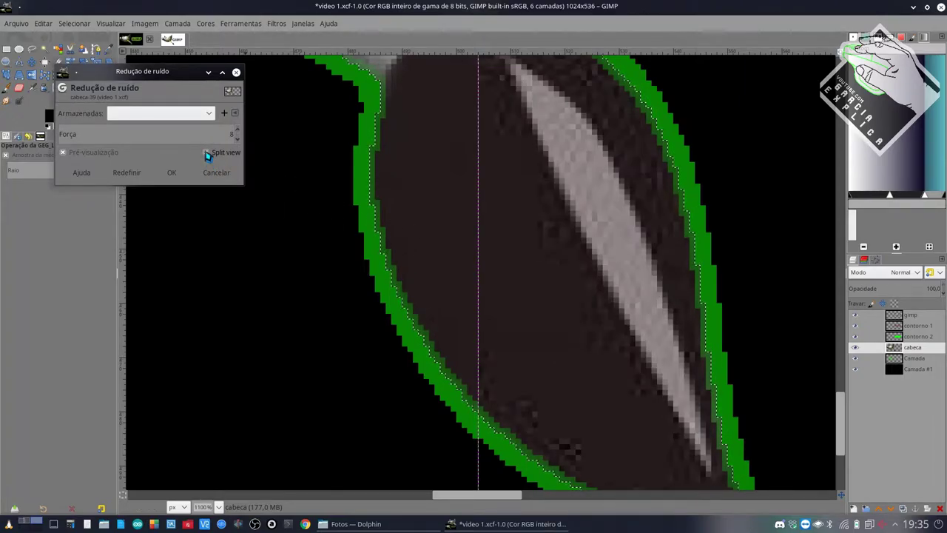
key("minus")
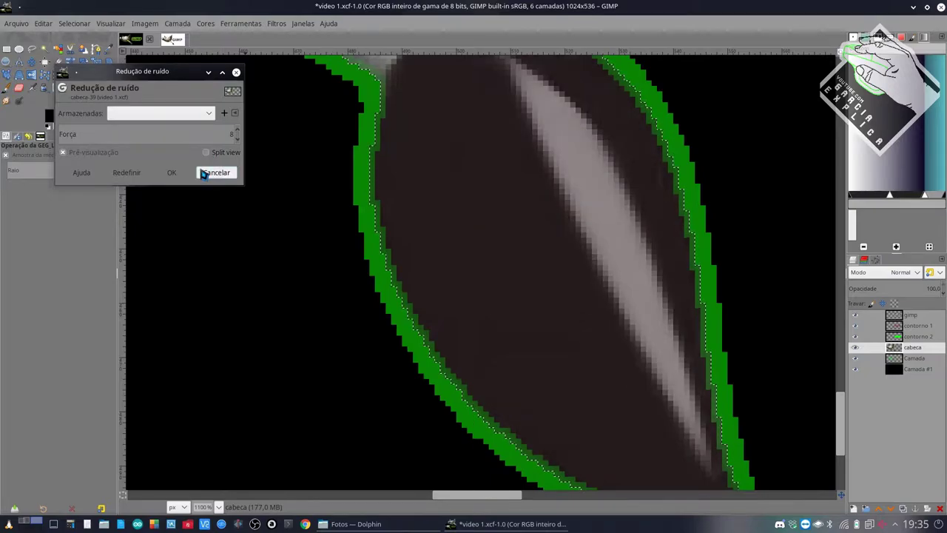
key("minus")
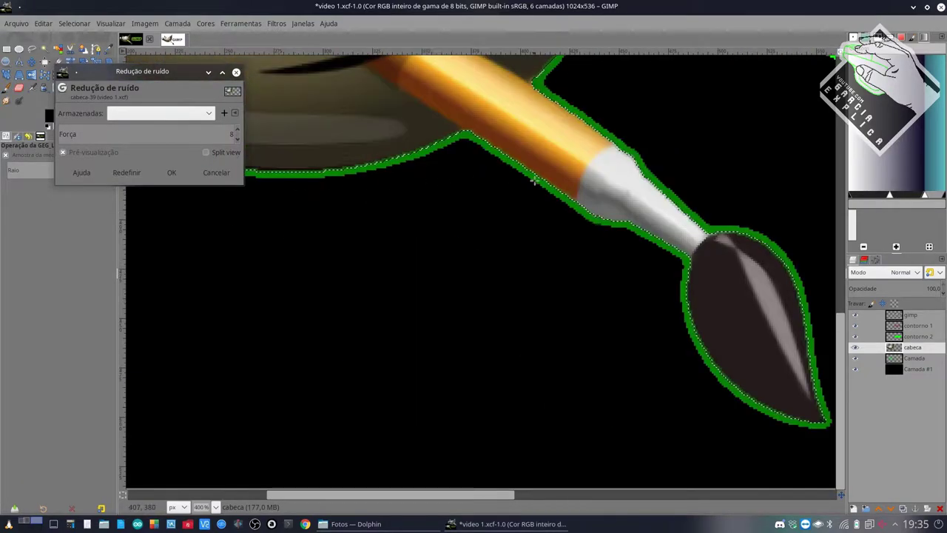
left_click(207, 154)
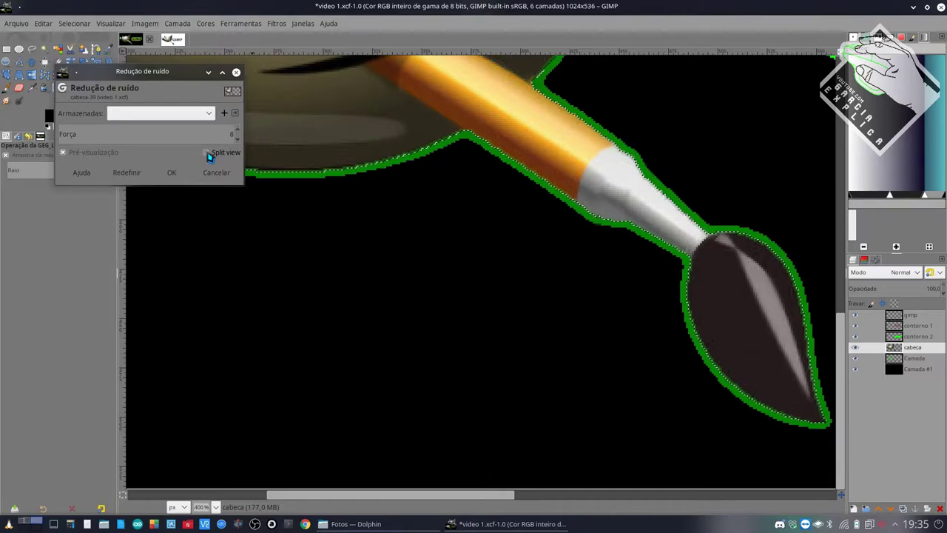
left_click(207, 153)
scroll(314, 193, "up", 3)
scroll(314, 194, "up", 3)
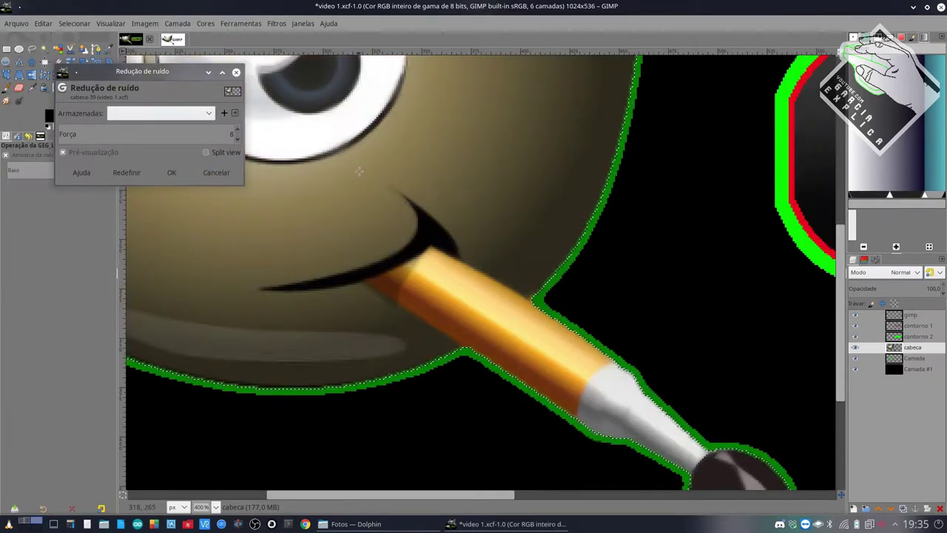
scroll(313, 193, "up", 5)
left_click(207, 153)
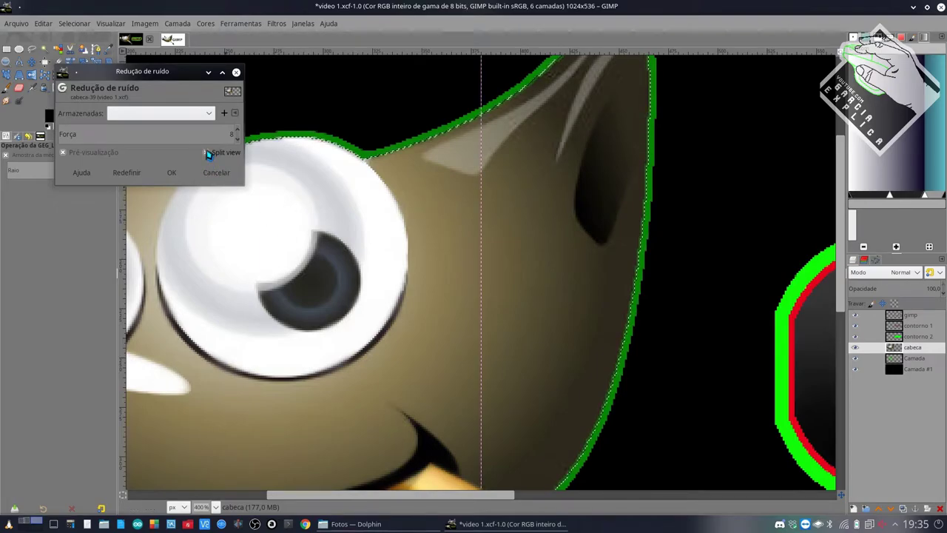
left_click(208, 154)
left_click(206, 153)
left_click(171, 172)
Select the letters from the gimp text layer's alpha channel and centre them in view
key("2")
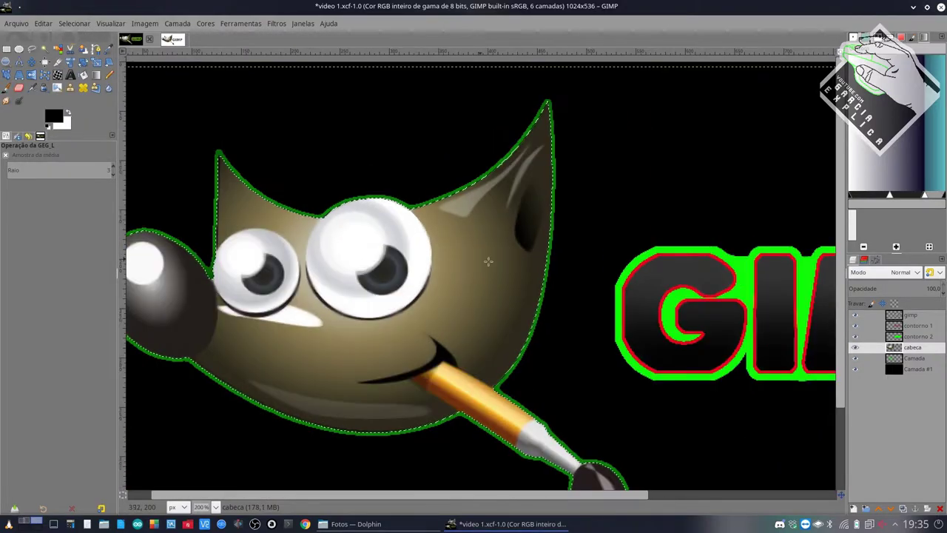
right_click(909, 315)
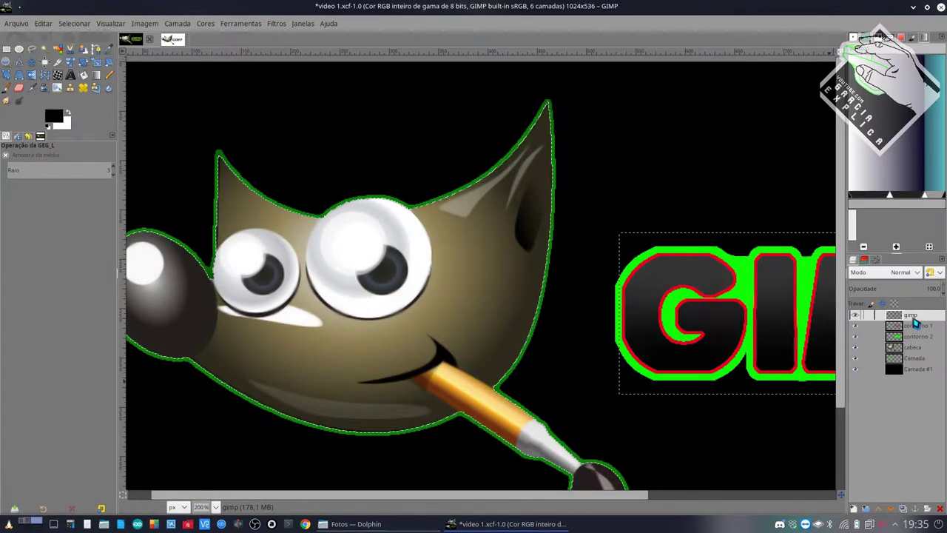
left_click(821, 359)
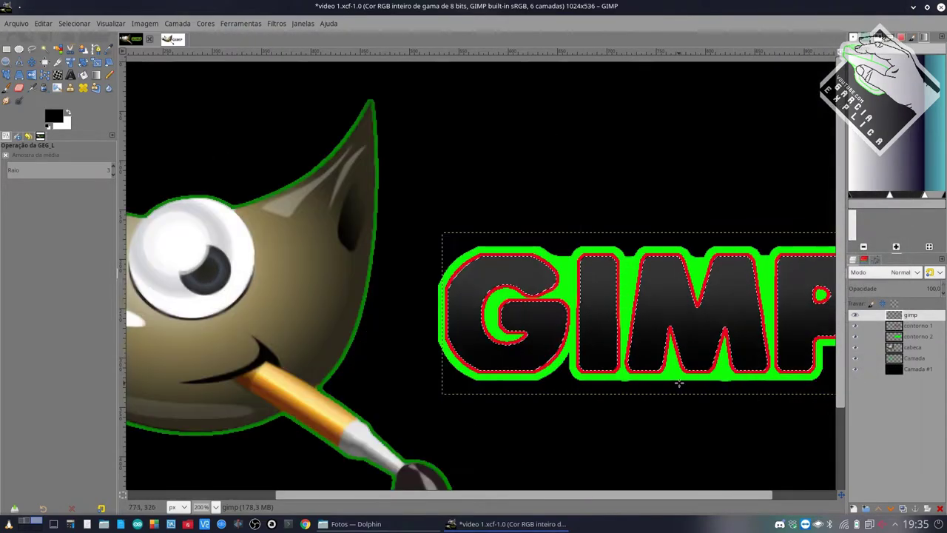
left_click_drag(552, 110, 285, 109)
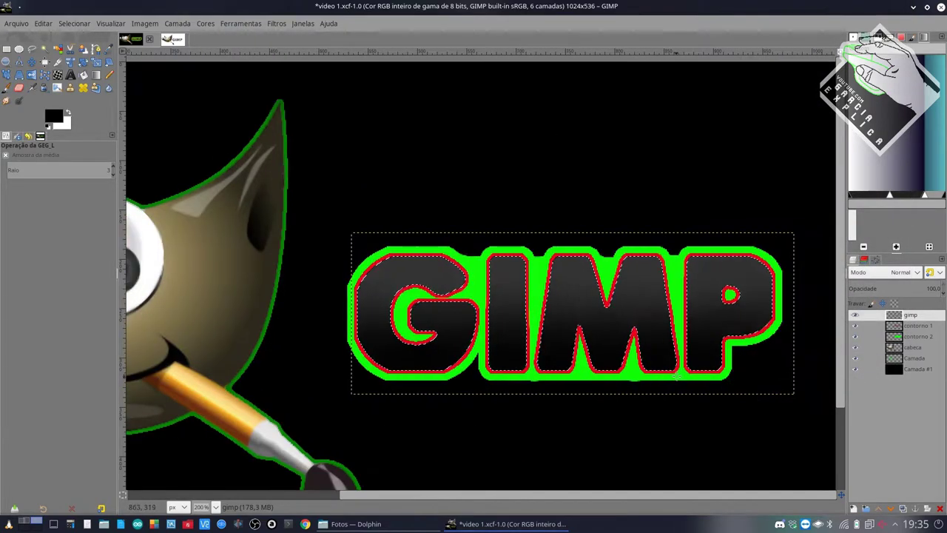
Open Noise Reduction on the text and toggle the split before/after preview
left_click(276, 24)
mouse_move(295, 111)
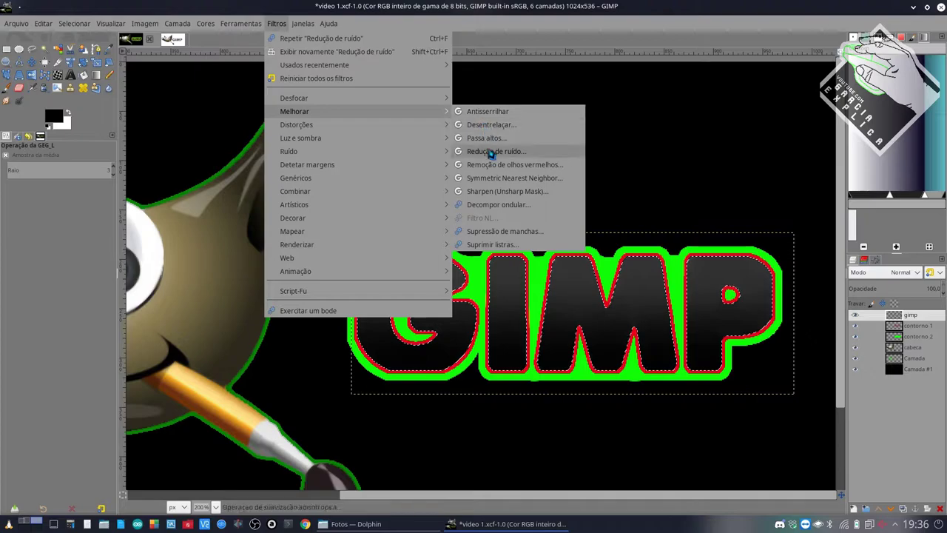
left_click(509, 154)
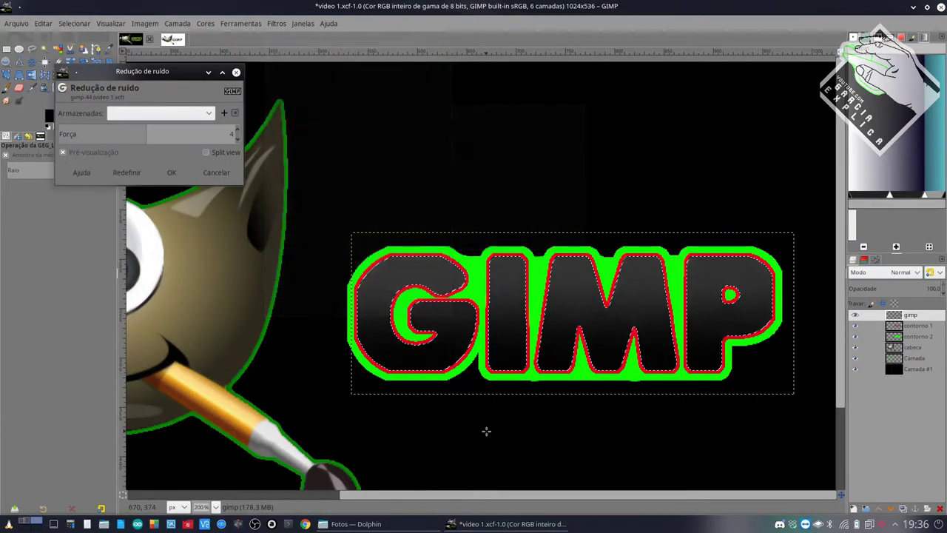
scroll(502, 316, "up", 2)
scroll(501, 317, "up", 2)
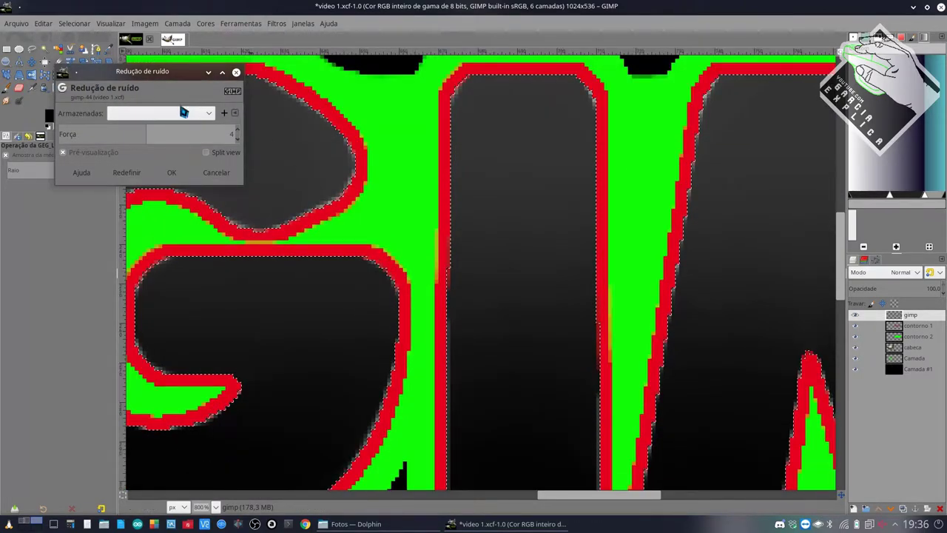
left_click(207, 154)
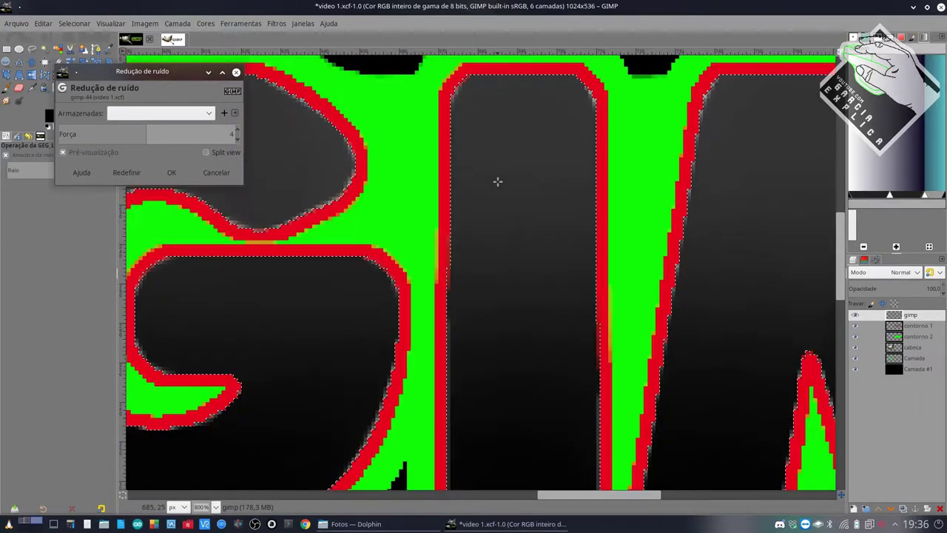
left_click(208, 153)
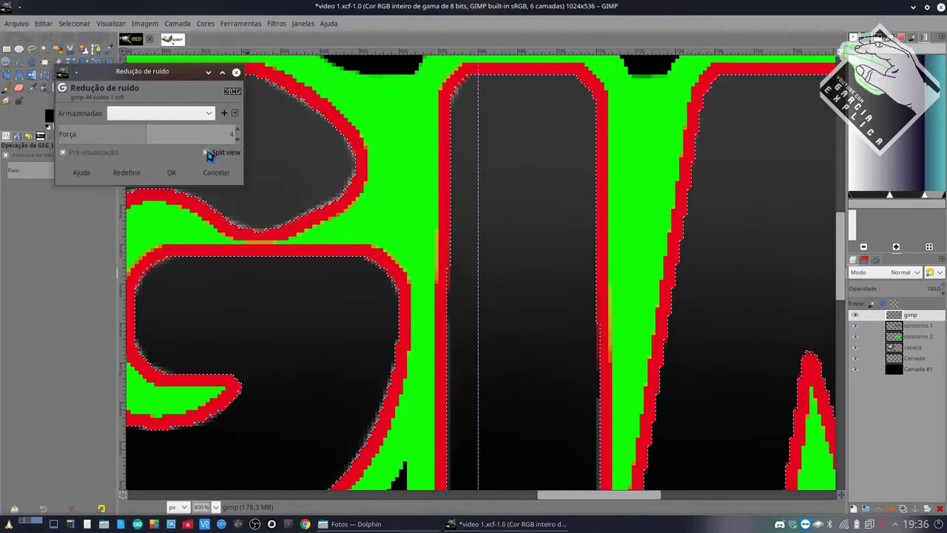
scroll(361, 241, "left", 3)
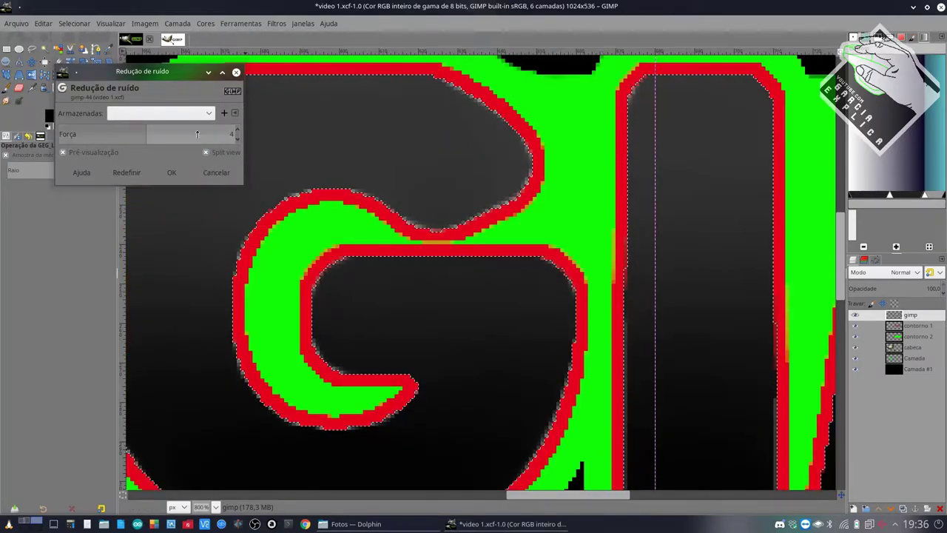
left_click(208, 153)
left_click(209, 154)
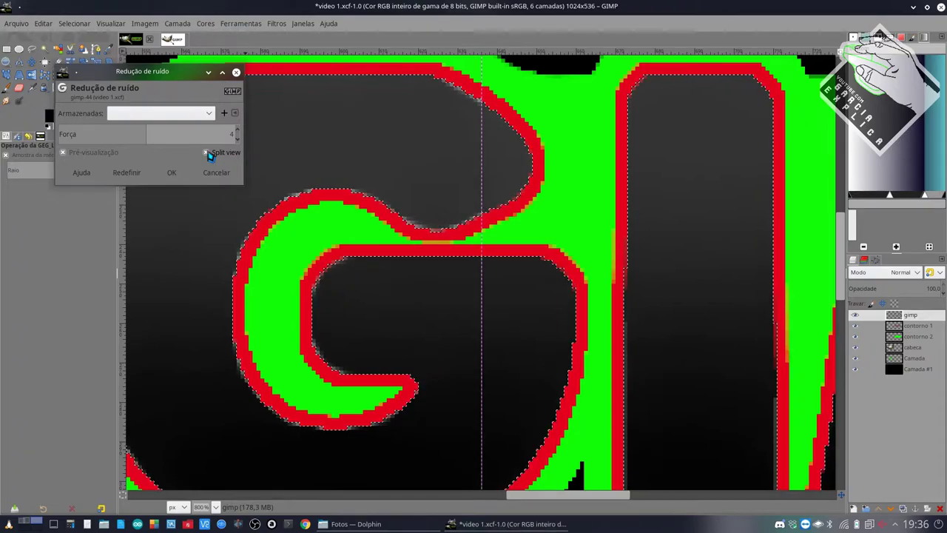
left_click(209, 154)
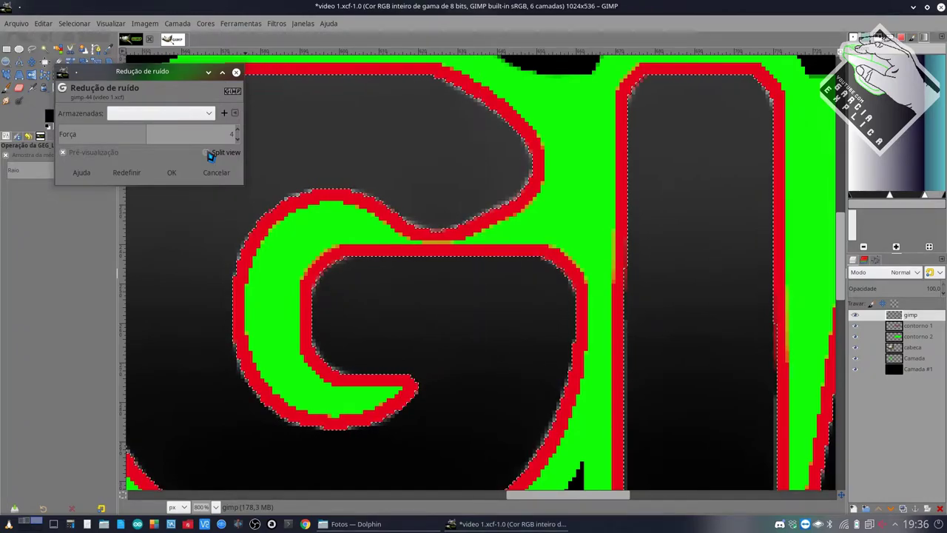
Raise the noise reduction strength to 9, compare, and apply it to the text
left_click_drag(178, 135, 264, 132)
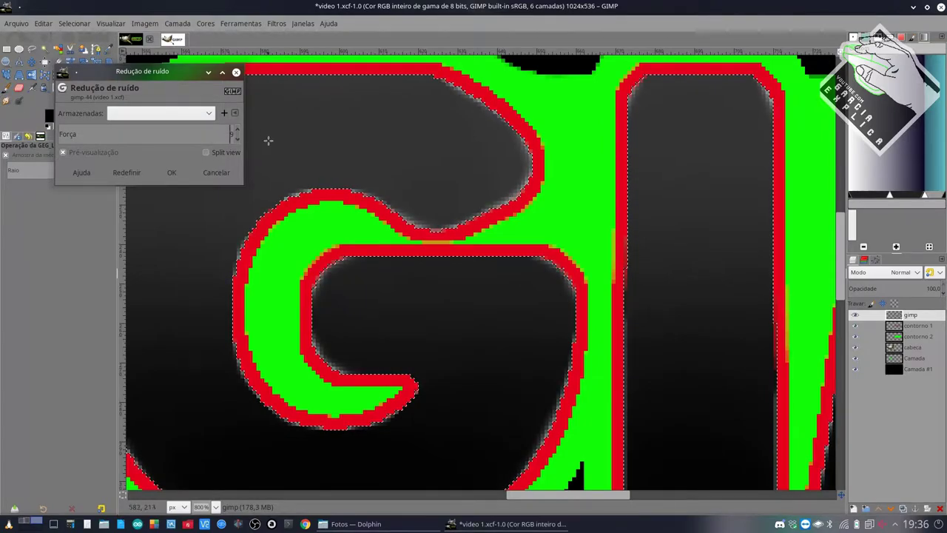
left_click(207, 154)
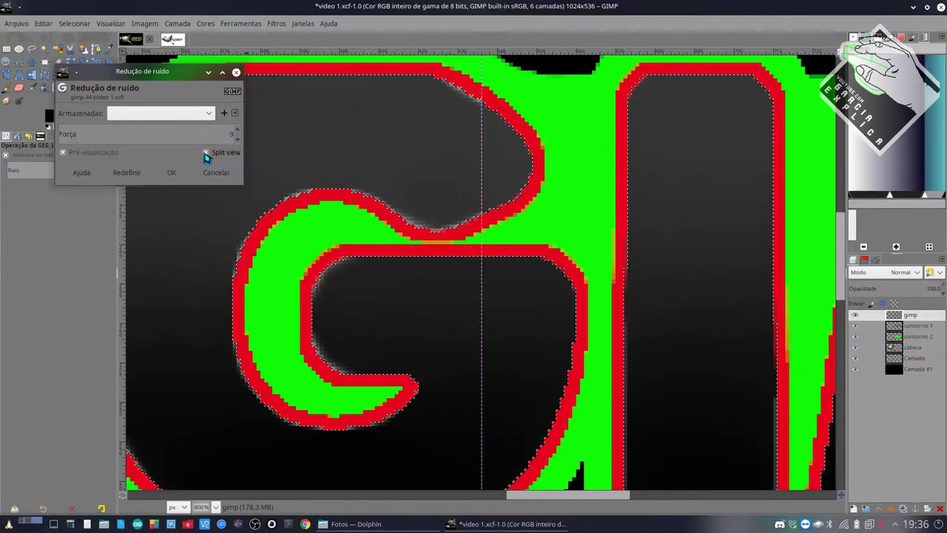
left_click(207, 154)
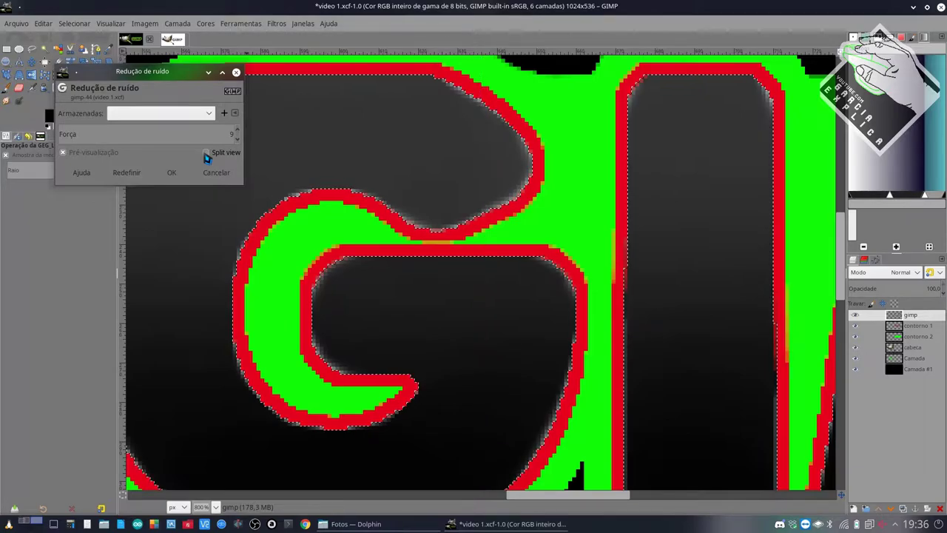
scroll(552, 220, "right", 5)
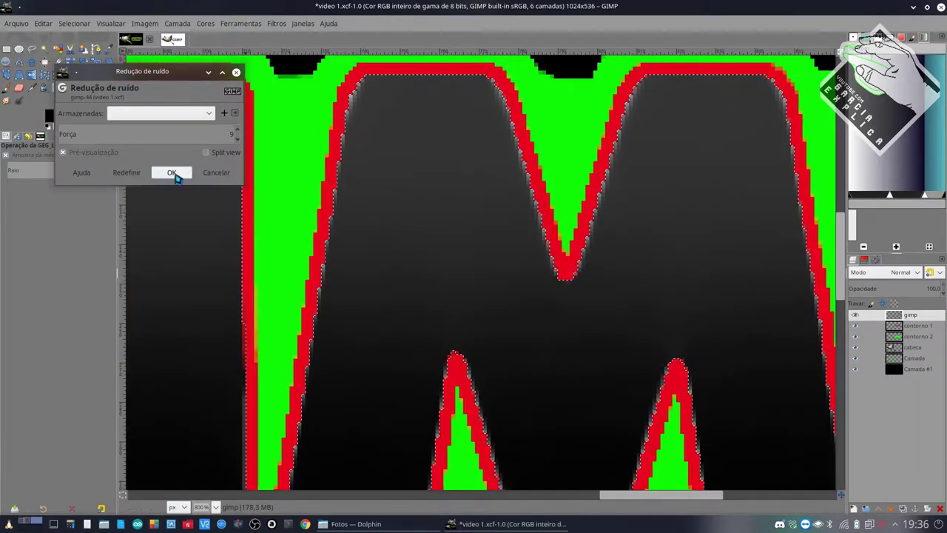
left_click(216, 175)
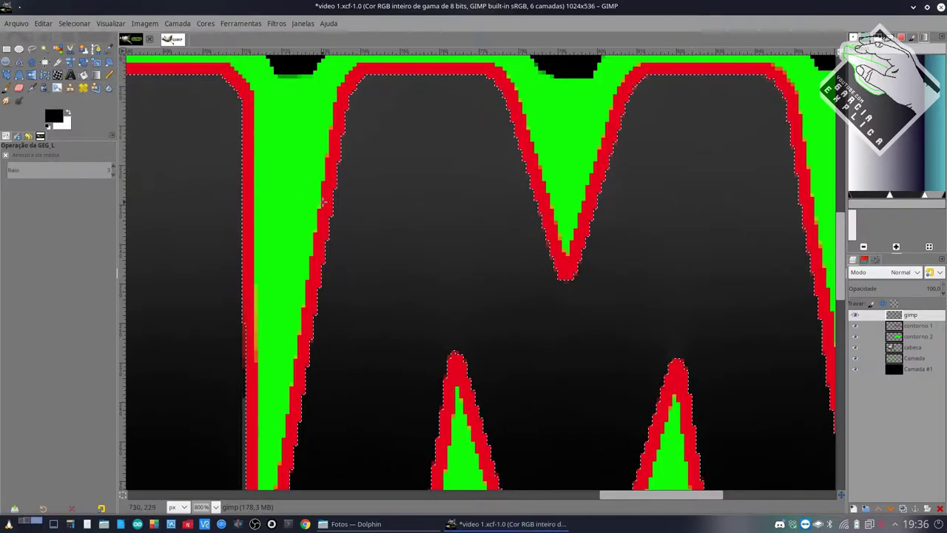
Pan around to inspect the smoothed 'GIMP' lettering outlines and the mascot's eyes
scroll(321, 200, "down", 3)
scroll(321, 200, "up", 2)
scroll(321, 201, "left", 2)
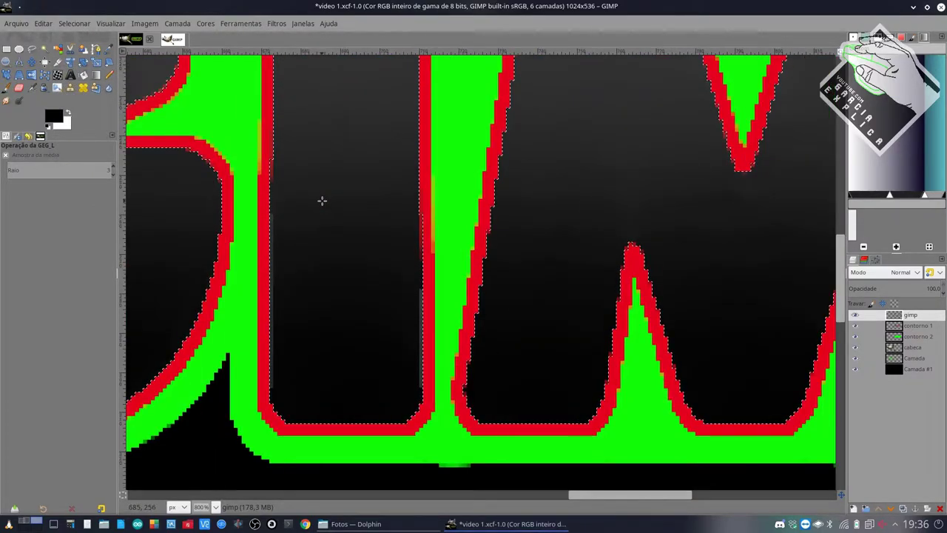
scroll(322, 201, "up", 3)
scroll(320, 196, "up", 2)
scroll(318, 193, "left", 2)
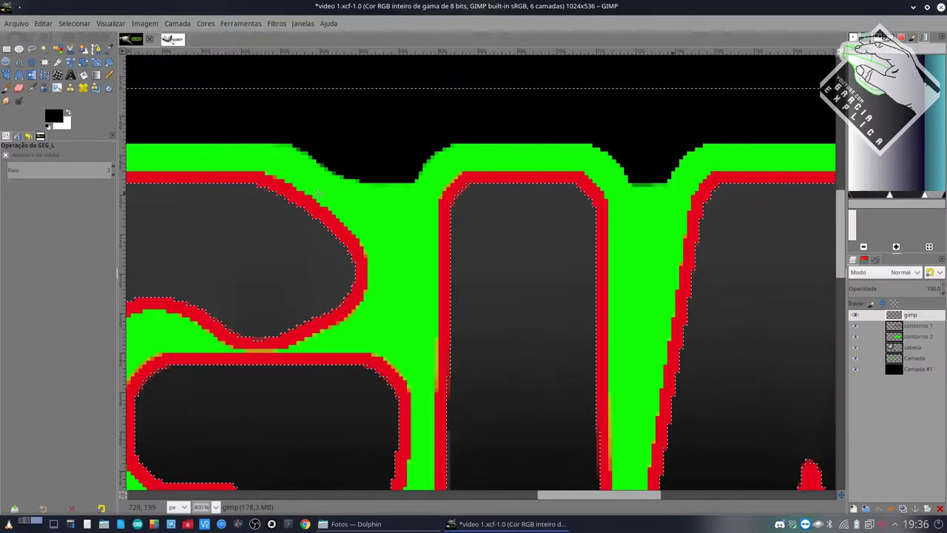
scroll(319, 193, "right", 4)
scroll(319, 193, "left", 3)
scroll(318, 193, "down", 3, "ctrl")
scroll(319, 193, "down", 1, "ctrl")
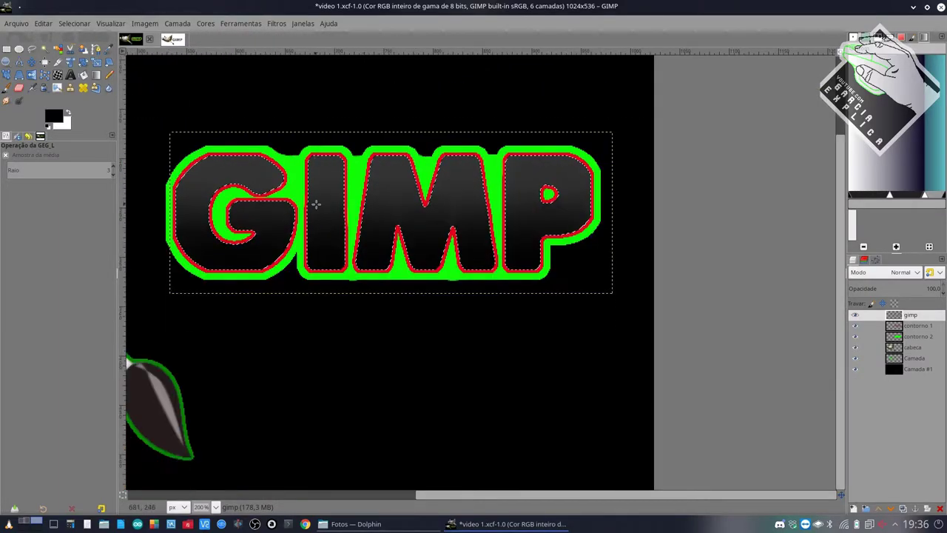
scroll(313, 202, "left", 5)
scroll(264, 198, "up", 2, "ctrl")
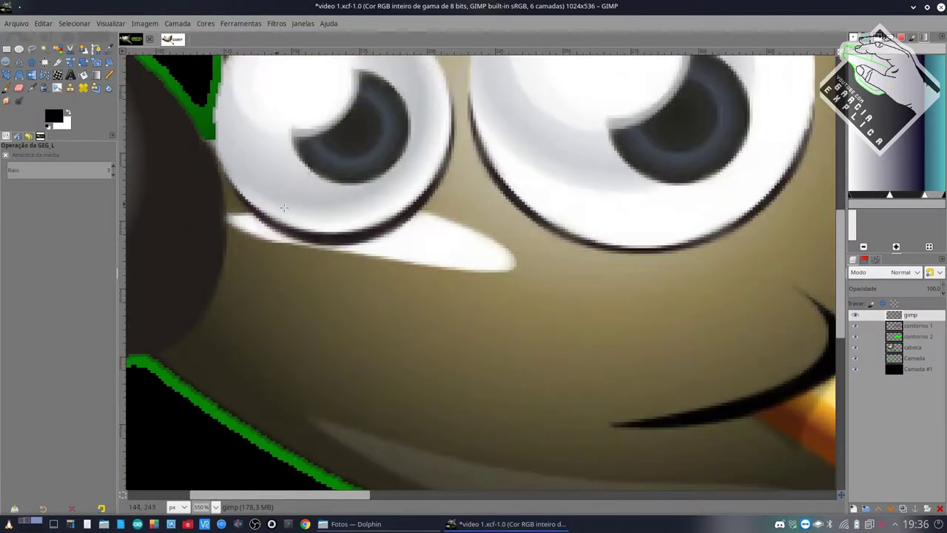
scroll(264, 198, "up", 2, "ctrl")
scroll(310, 211, "up", 3)
scroll(309, 211, "up", 2)
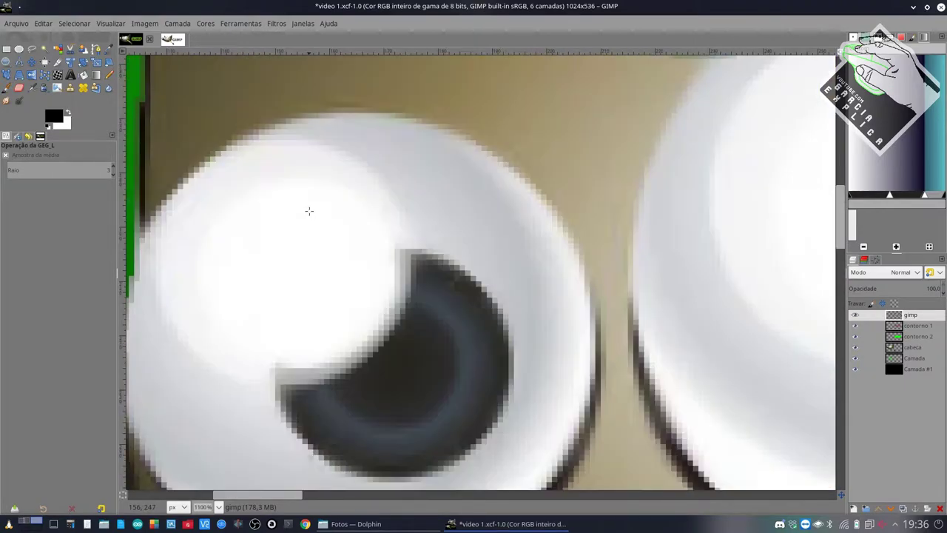
scroll(308, 212, "right", 3)
scroll(304, 204, "up", 2)
scroll(298, 194, "up", 2)
scroll(298, 194, "left", 5)
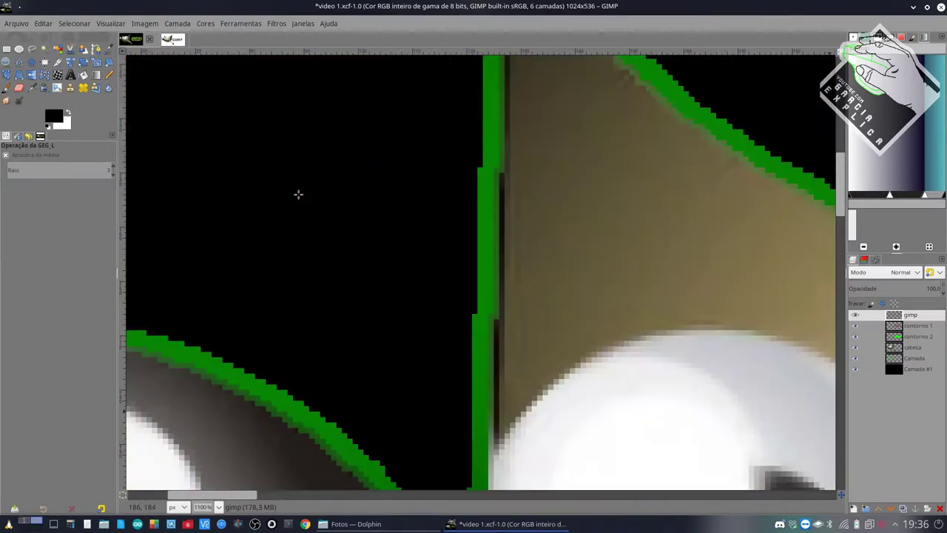
scroll(404, 207, "right", 5)
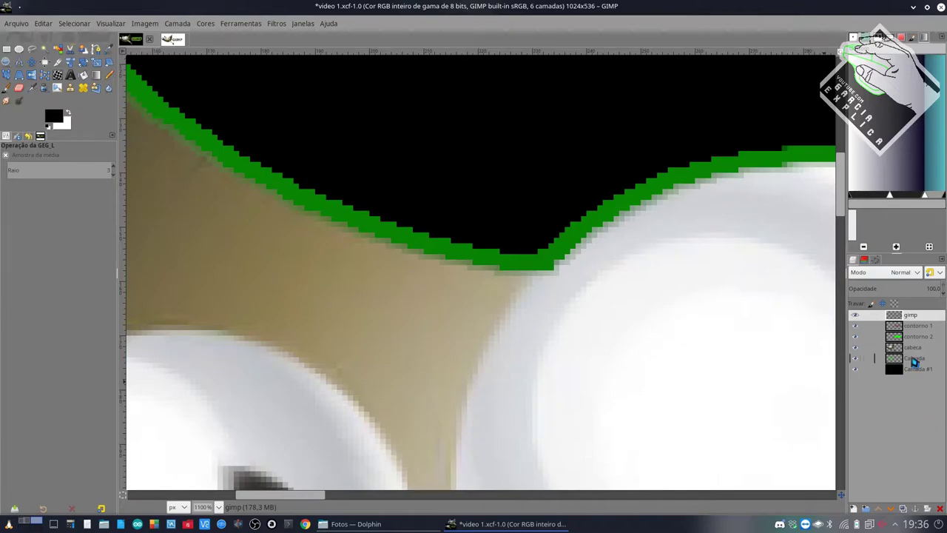
Make the cabeca layer active and select the head's outline from its alpha
left_click(911, 348)
right_click(892, 347)
left_click(814, 420)
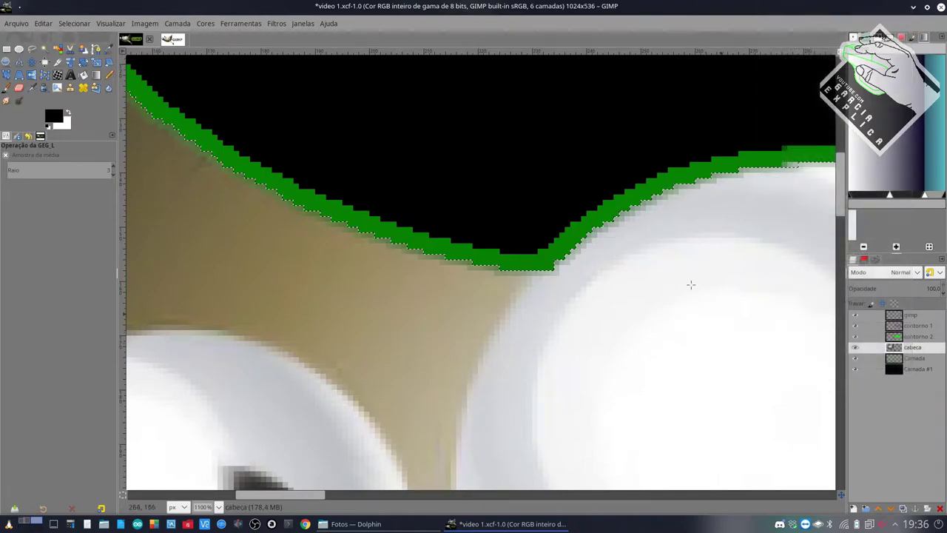
Run Noise Reduction at strength 9 on the head, checking the split preview before applying
left_click(278, 24)
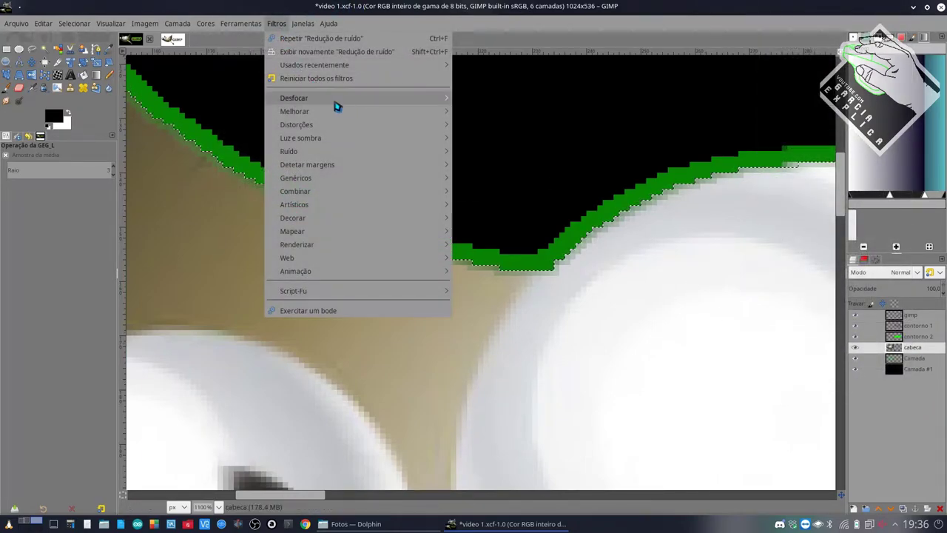
mouse_move(295, 111)
left_click(509, 153)
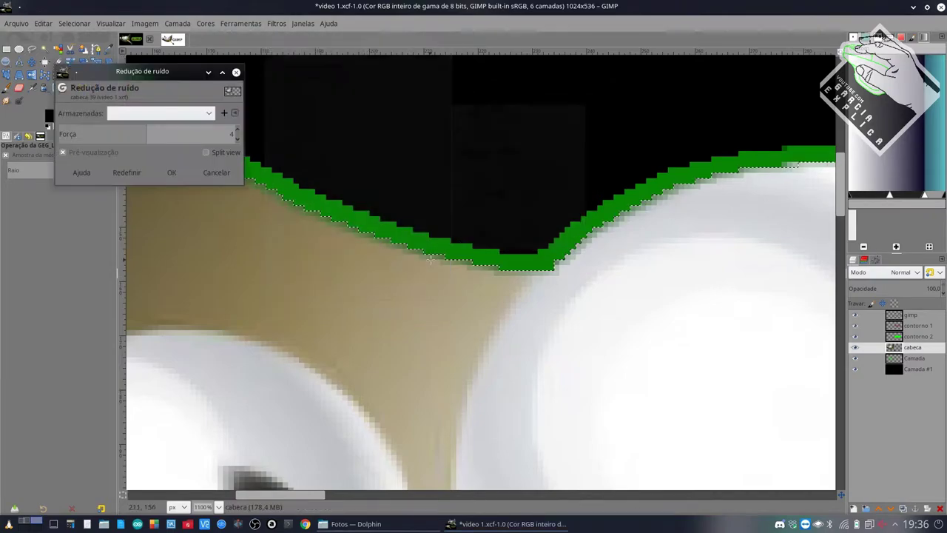
scroll(363, 250, "left", 5)
scroll(362, 249, "left", 4)
scroll(363, 247, "right", 2)
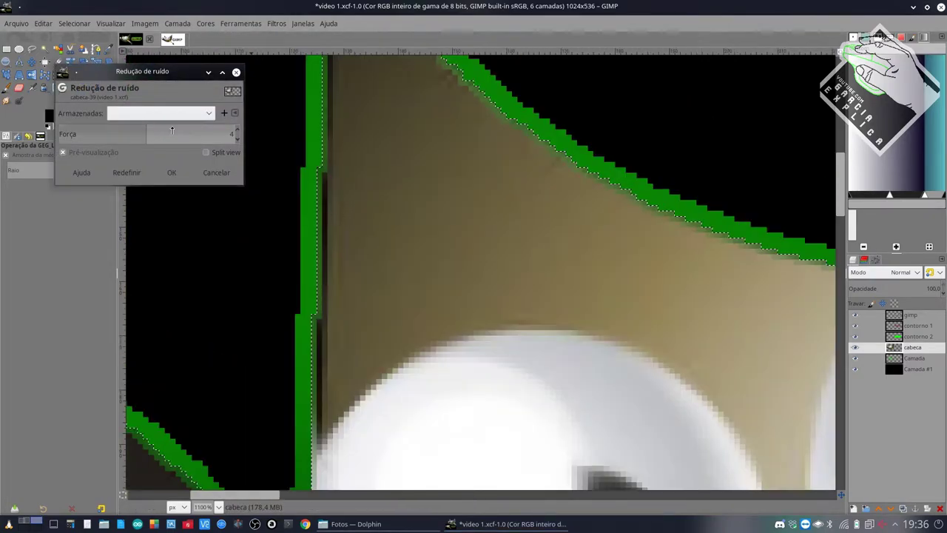
left_click_drag(228, 131, 82, 133)
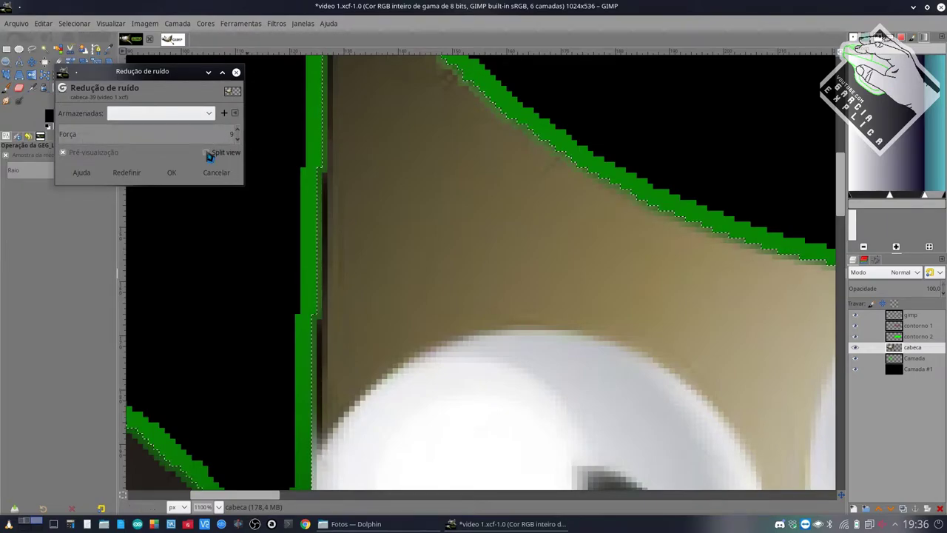
left_click(208, 152)
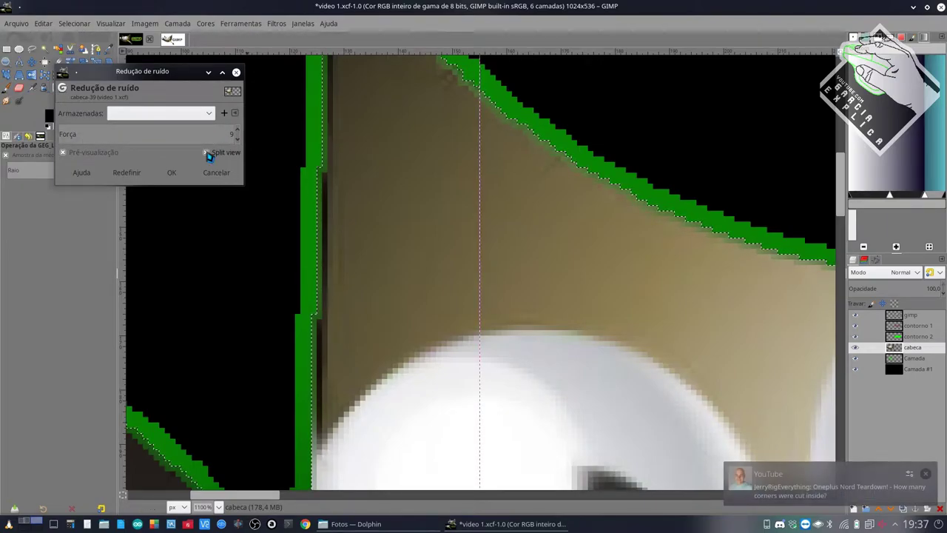
left_click(208, 153)
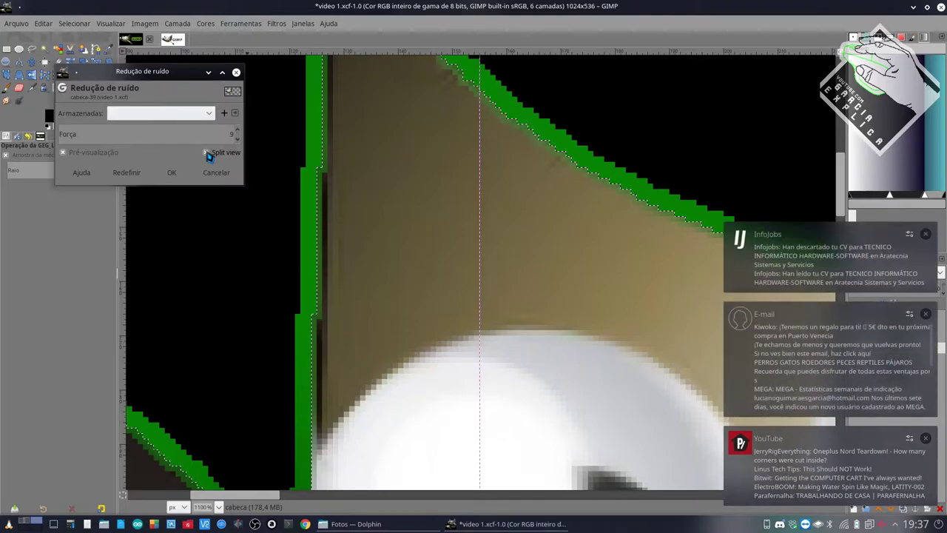
left_click(215, 175)
Apply Enhance > Antialias to the cabeca head layer
scroll(588, 245, "down", 4)
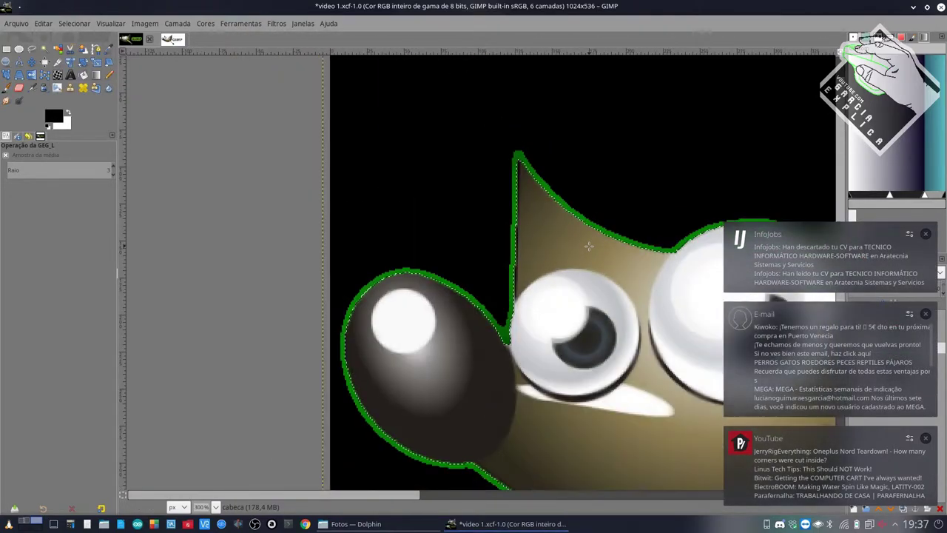
scroll(588, 245, "right", 5)
scroll(584, 251, "down", 3)
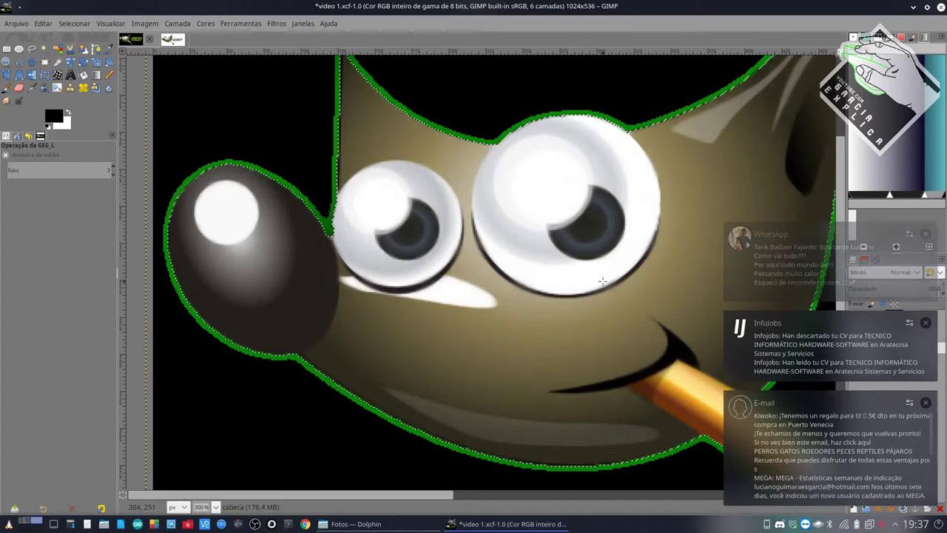
scroll(579, 261, "right", 3)
scroll(578, 260, "down", 2)
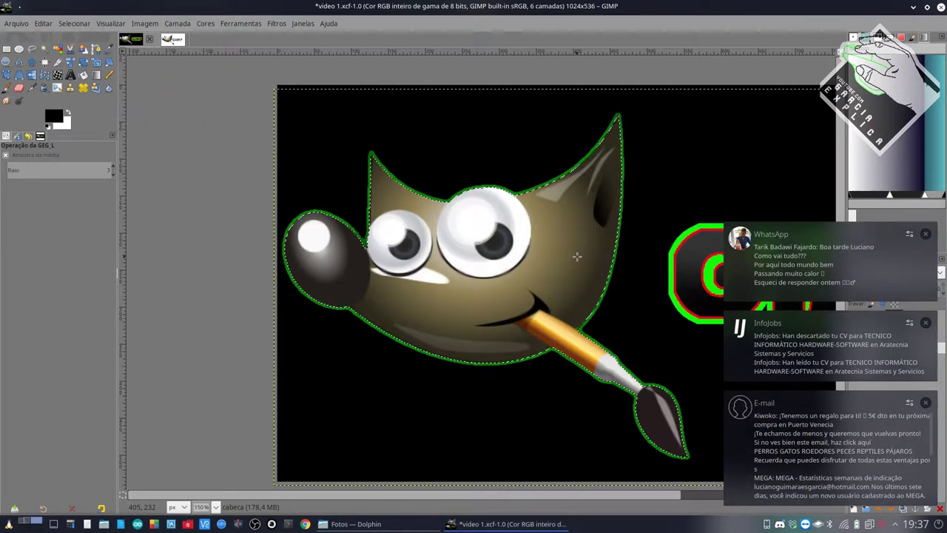
scroll(481, 281, "right", 3)
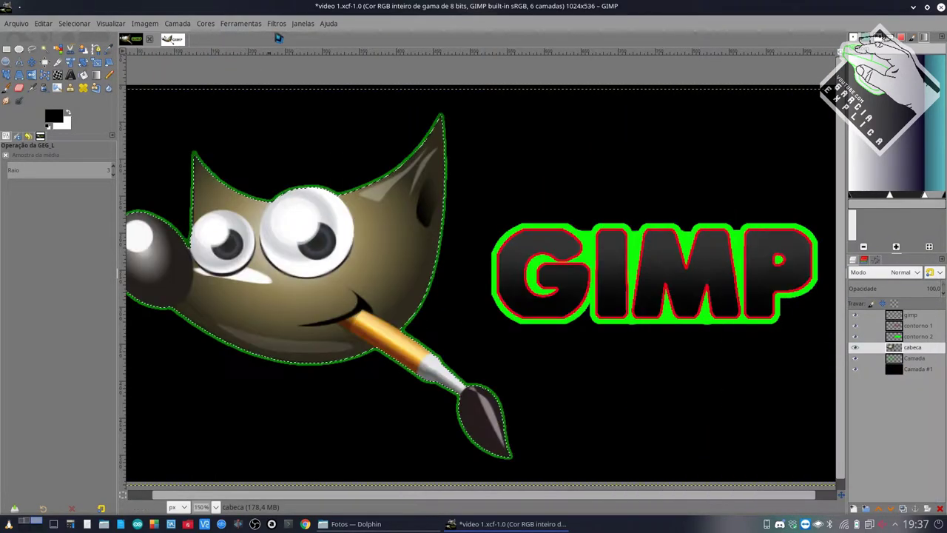
left_click(277, 26)
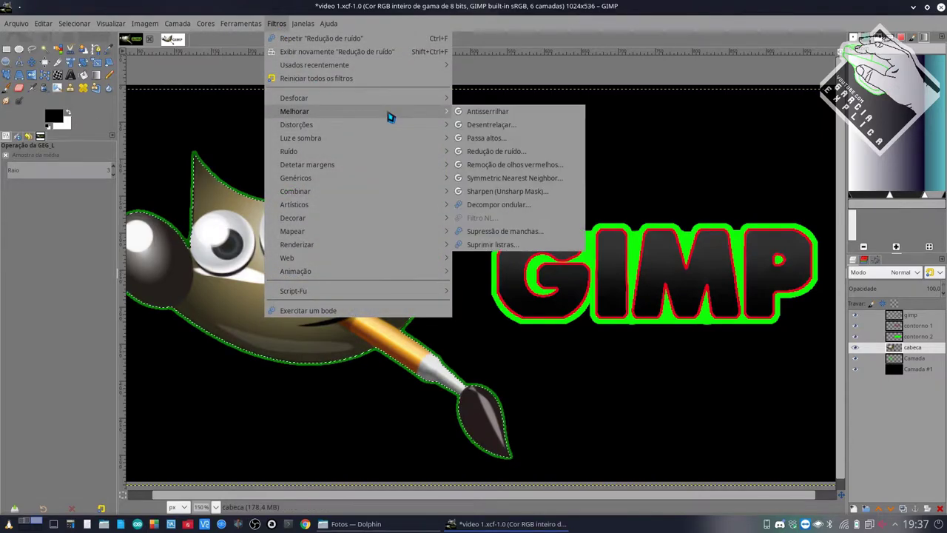
left_click(473, 113)
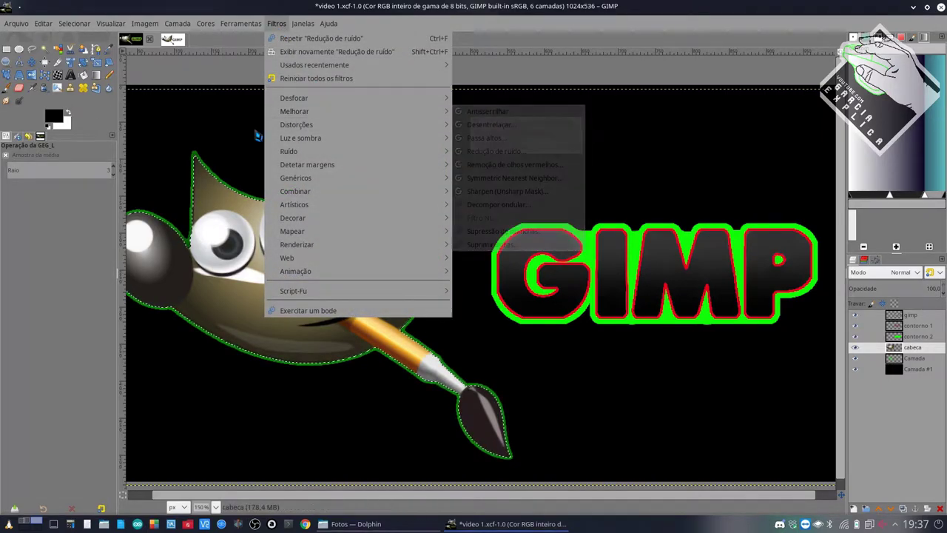
Zoom in to examine the head's edge against its green outline
scroll(416, 168, "up", 5, "ctrl")
scroll(416, 168, "up", 1, "ctrl")
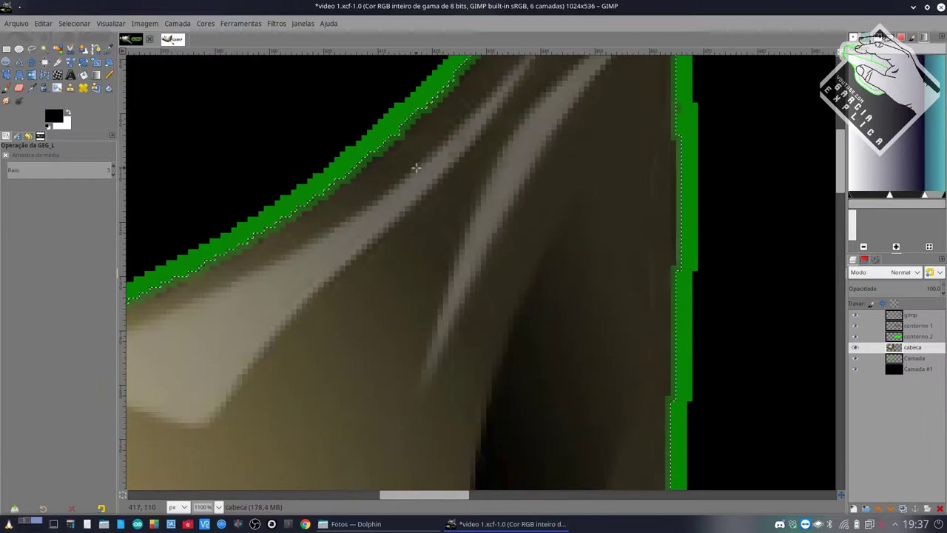
scroll(416, 169, "up", 2, "ctrl")
scroll(417, 169, "down", 1, "ctrl")
scroll(417, 168, "down", 1, "ctrl")
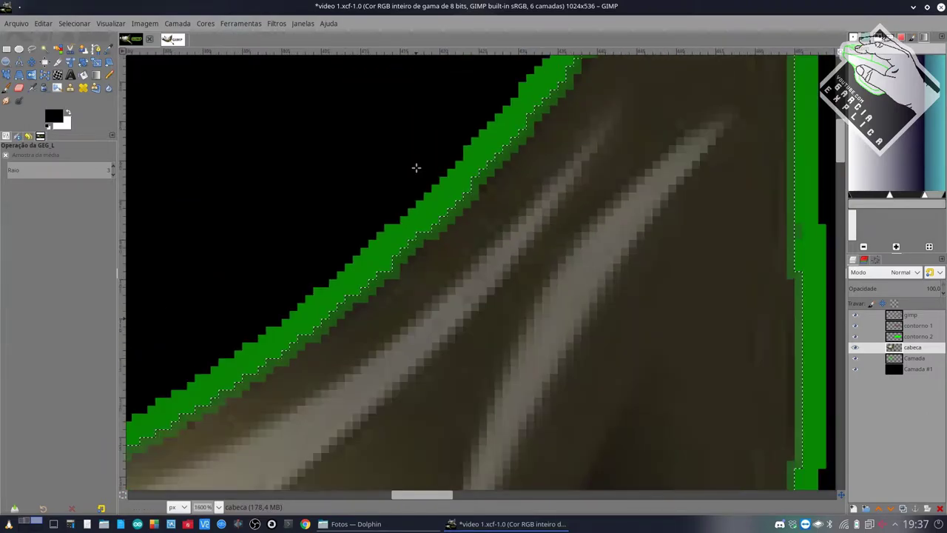
scroll(425, 179, "up", 3)
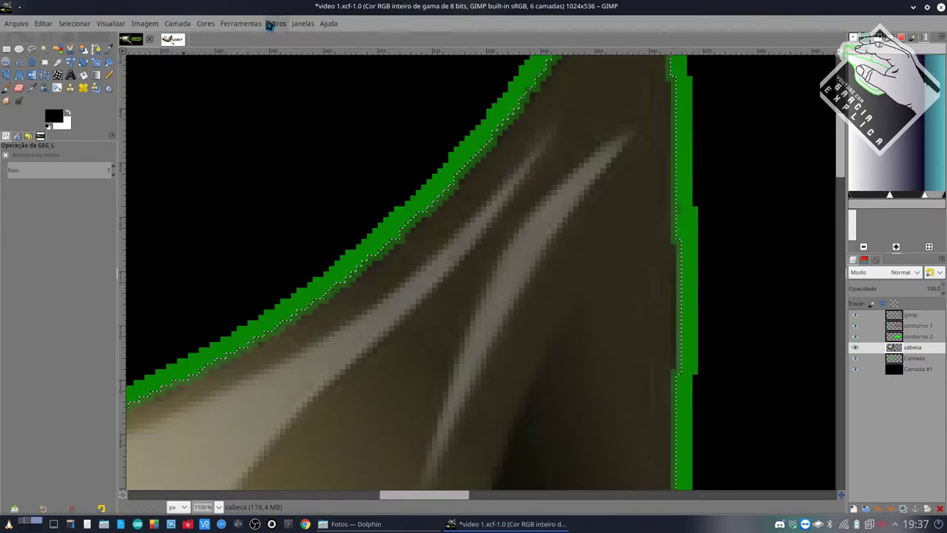
Run Antialias on the mascot head two more times
left_click(269, 24)
mouse_move(294, 111)
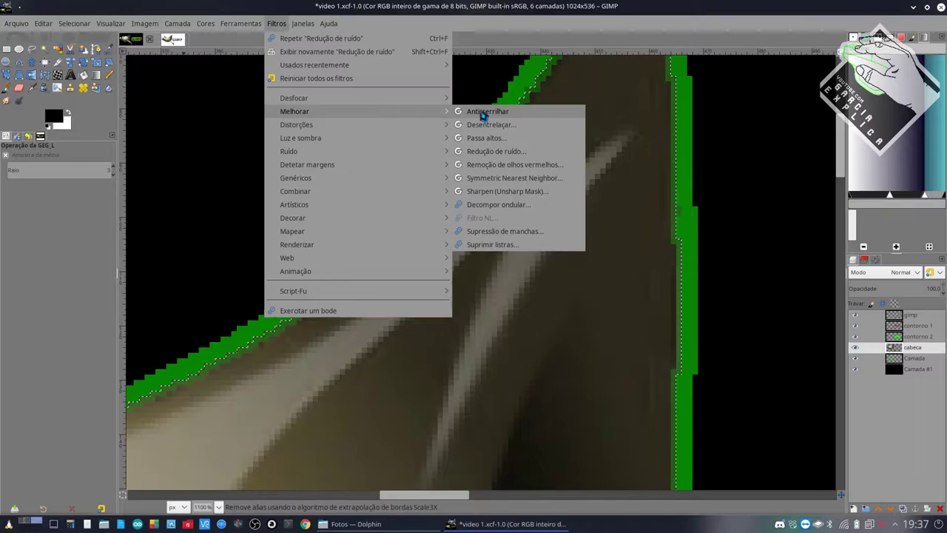
left_click(482, 112)
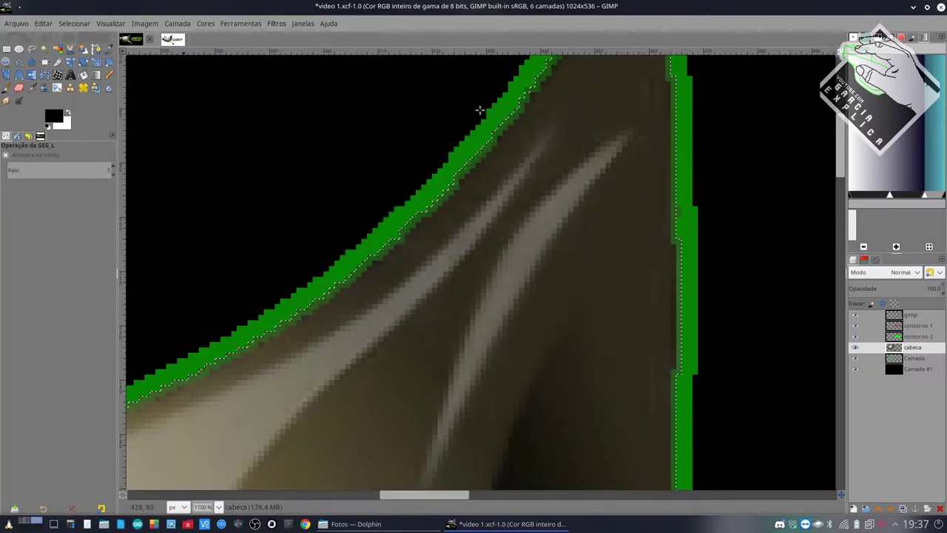
left_click(280, 24)
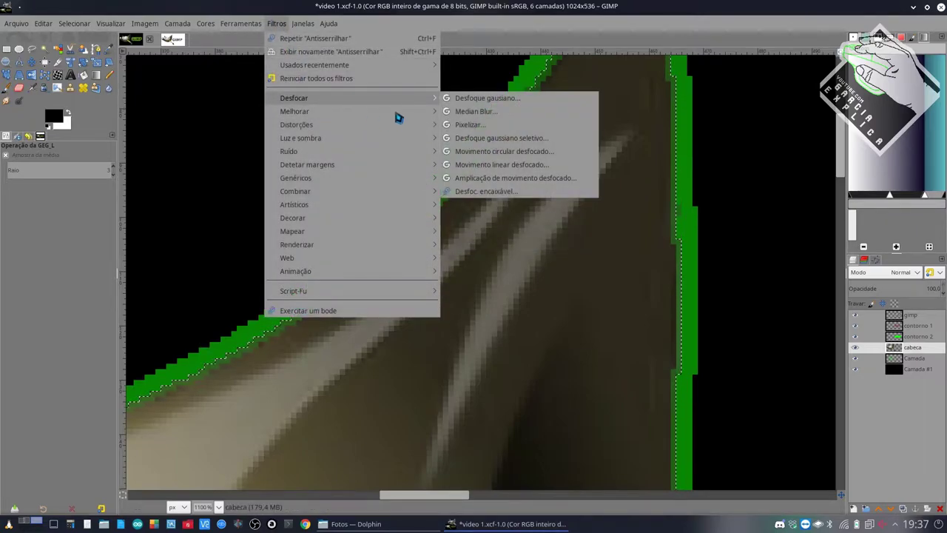
mouse_move(294, 111)
left_click(449, 117)
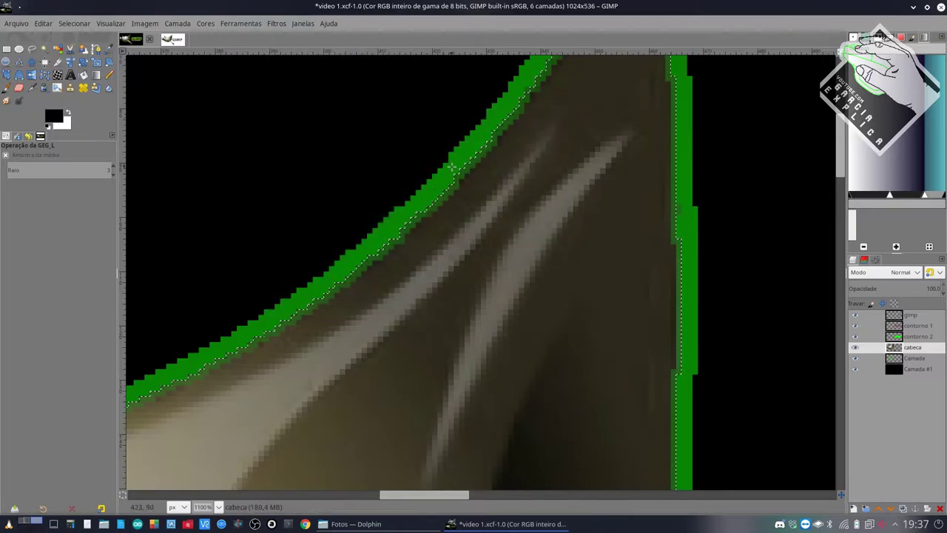
Check the edges up close, then repeat Antialias once more on the head layer
scroll(452, 167, "up", 5)
scroll(454, 164, "down", 10)
scroll(453, 162, "down", 10)
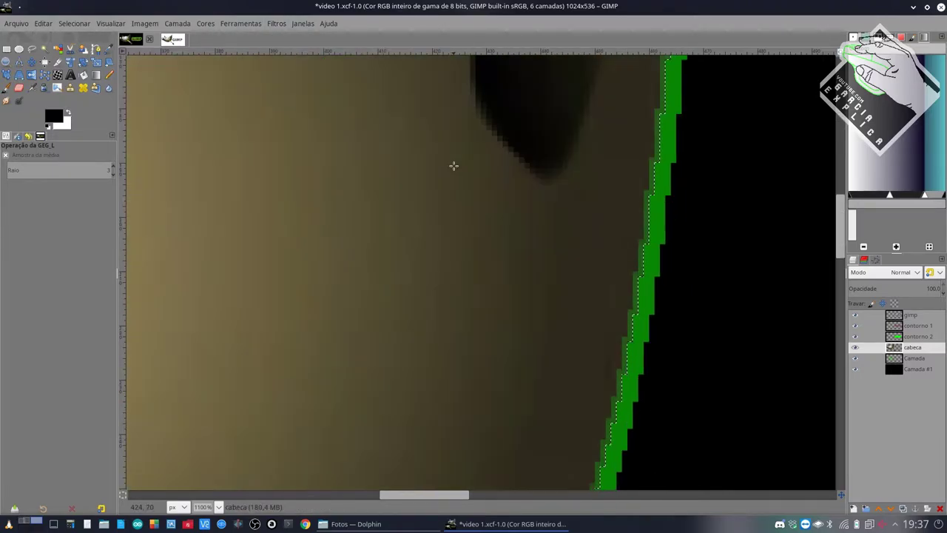
scroll(452, 162, "left", 8)
scroll(452, 155, "left", 8)
scroll(452, 154, "down", 1, "ctrl")
scroll(452, 152, "down", 1, "ctrl")
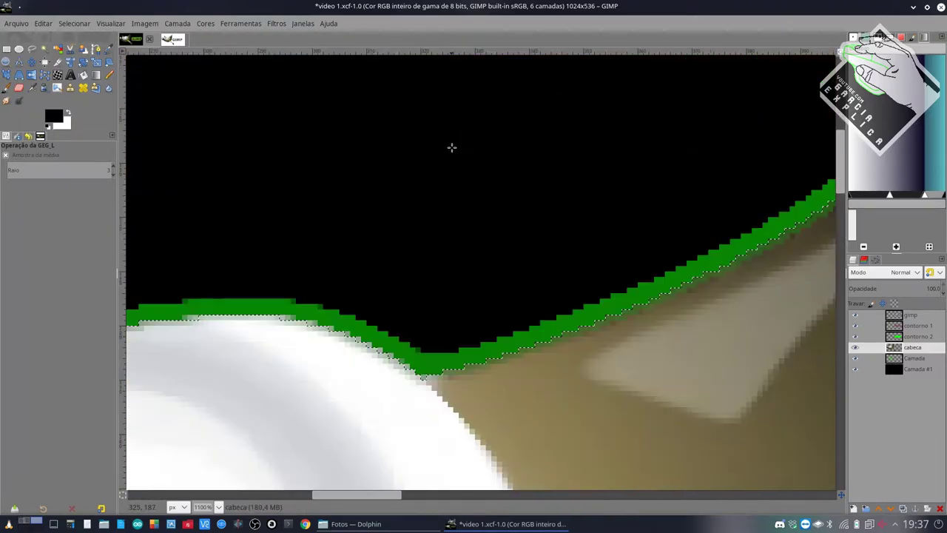
scroll(451, 150, "down", 1, "ctrl")
scroll(451, 147, "down", 1, "ctrl")
scroll(451, 147, "down", 2, "ctrl")
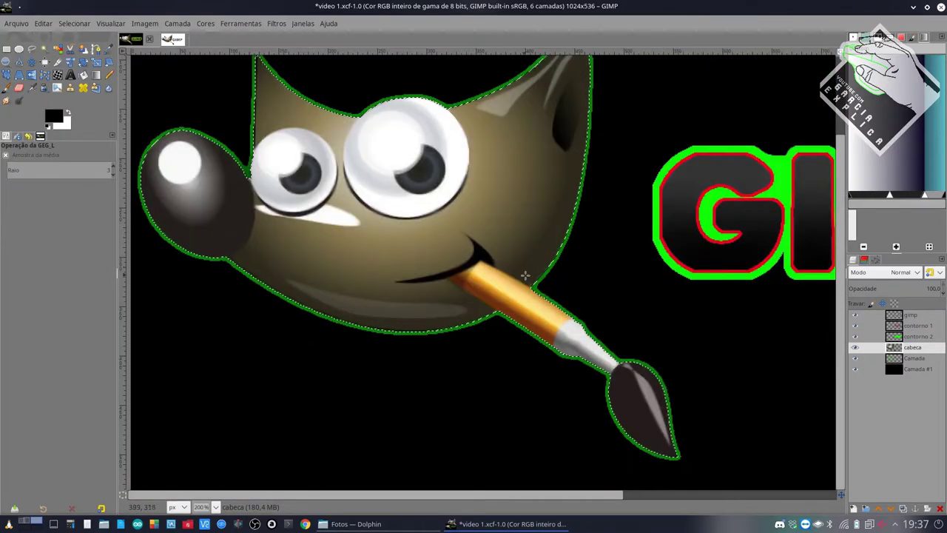
scroll(568, 319, "up", 2, "ctrl")
scroll(568, 320, "up", 3, "ctrl")
scroll(558, 303, "up", 2, "ctrl")
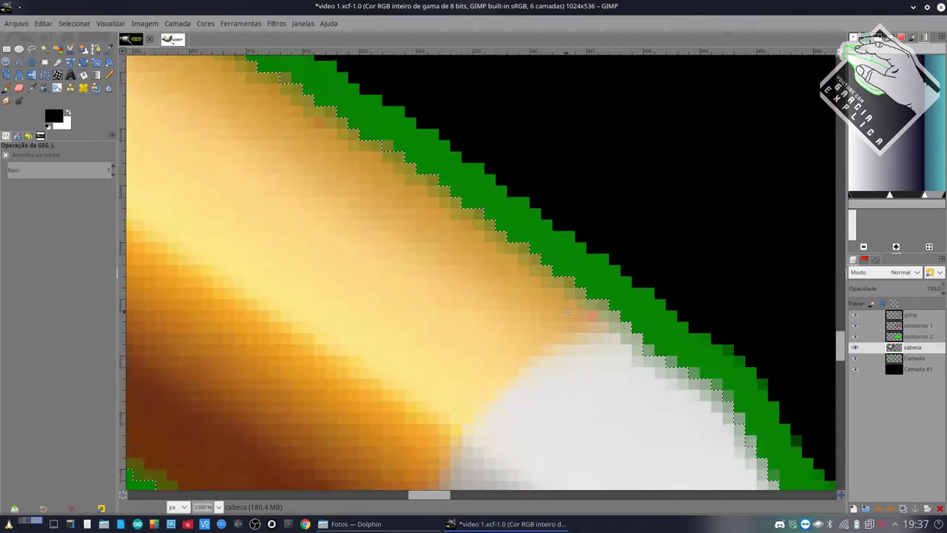
scroll(546, 287, "up", 2, "ctrl")
left_click(276, 27)
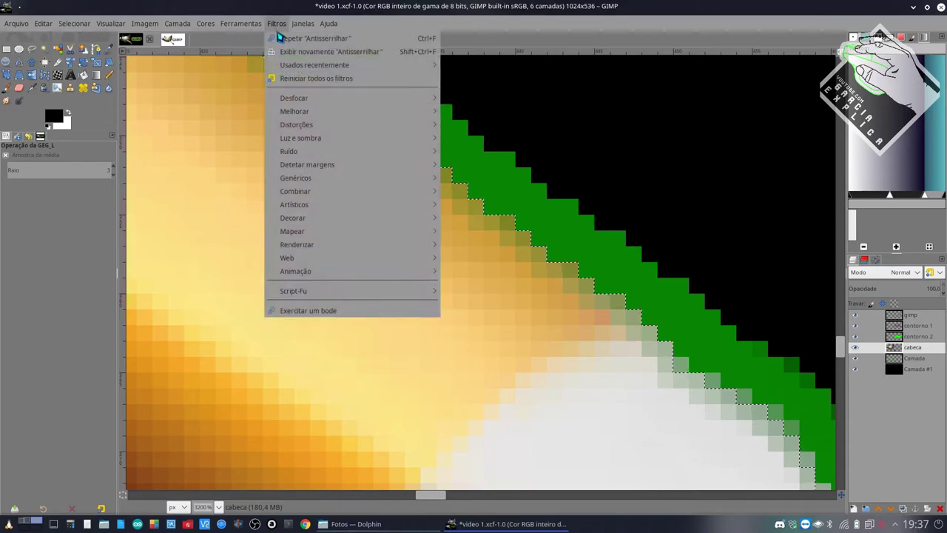
left_click(279, 28)
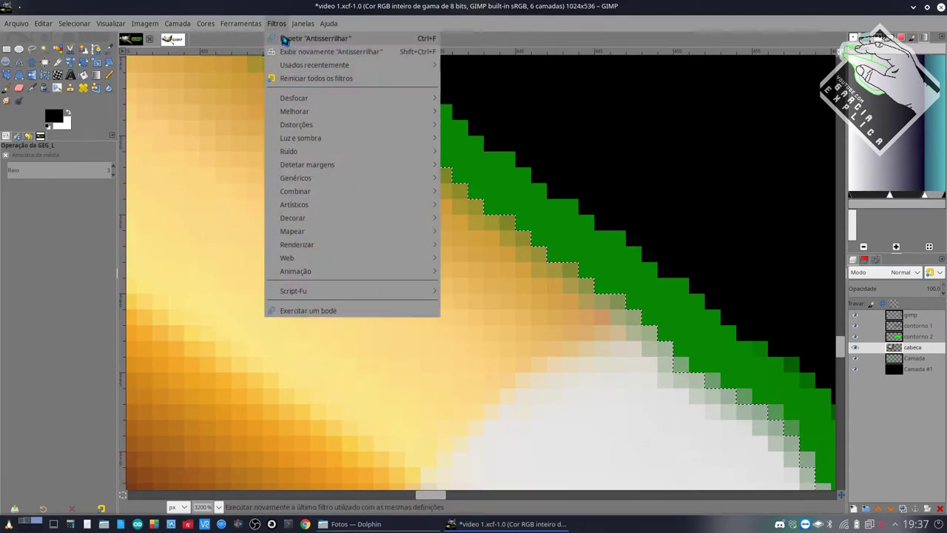
left_click(281, 28)
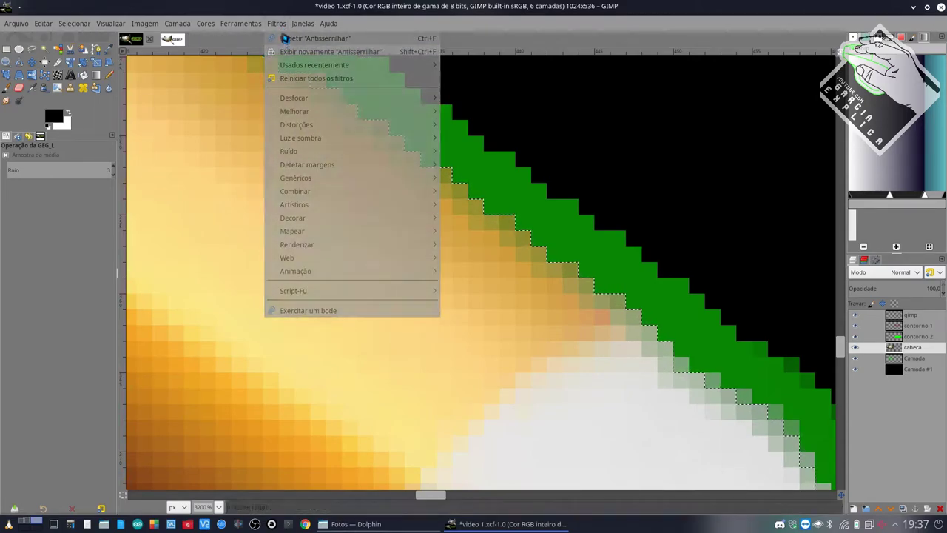
scroll(365, 223, "down", 4)
Find the red outline layer contorno 1 by toggling its visibility, and make it active
scroll(365, 224, "down", 4)
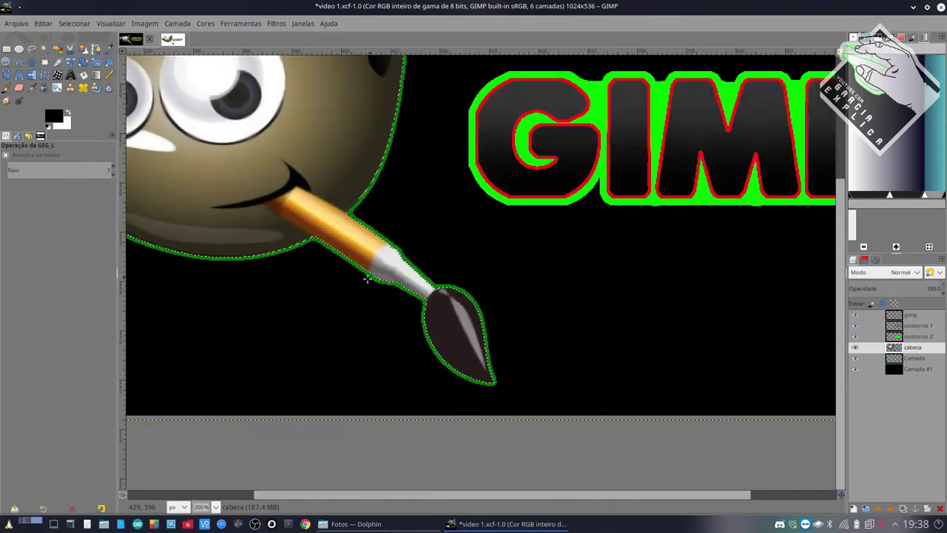
scroll(569, 220, "up", 2)
scroll(624, 219, "up", 2)
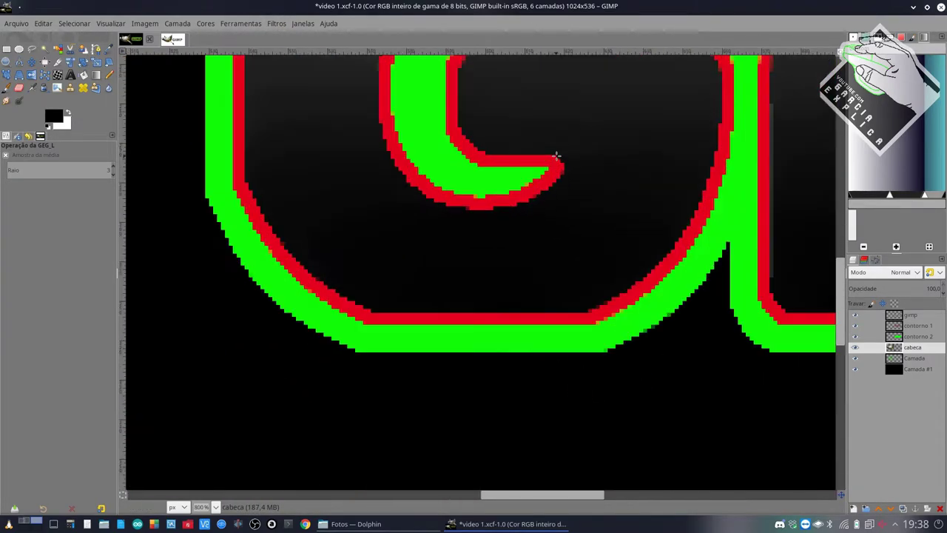
right_click(915, 358)
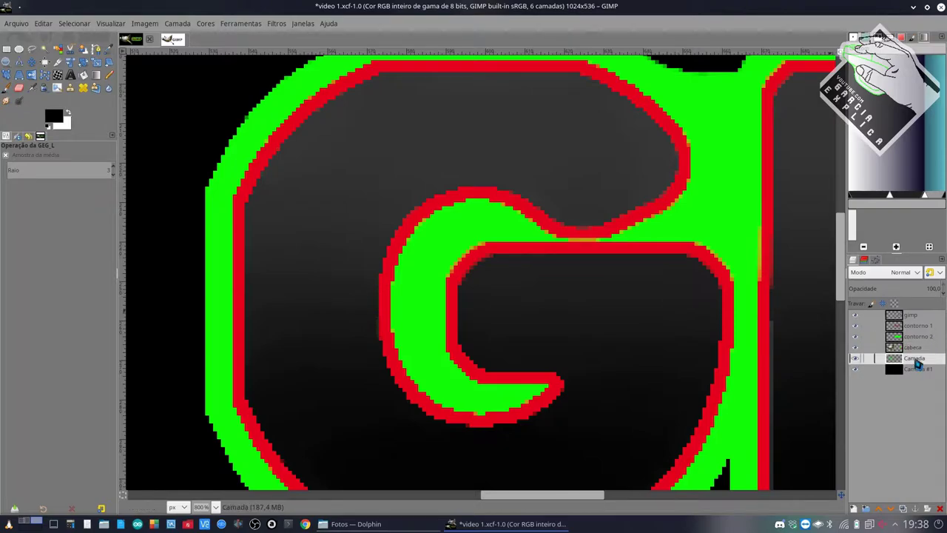
left_click(878, 362)
left_click(855, 326)
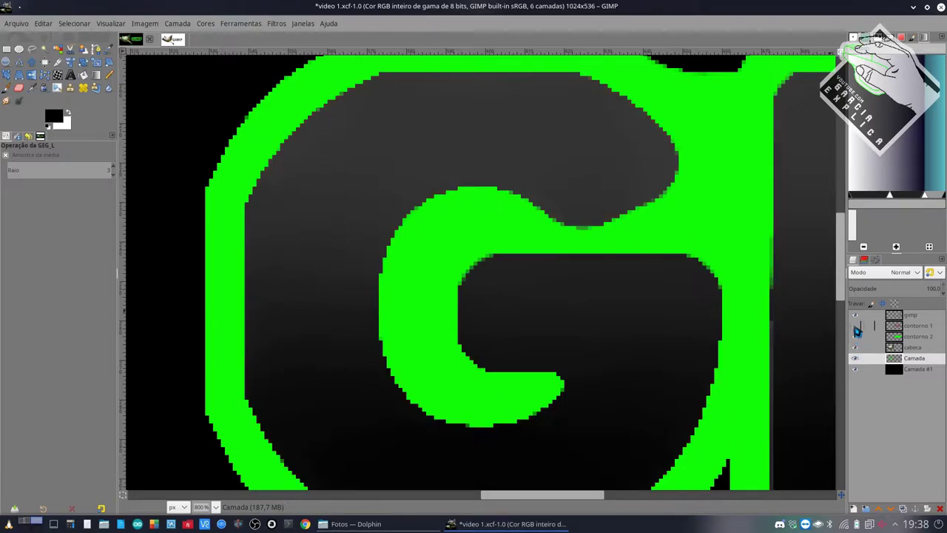
left_click(917, 326)
Load contorno 1's alpha as a selection and repeat Antialias on it, viewing at actual size
right_click(917, 325)
left_click(843, 355)
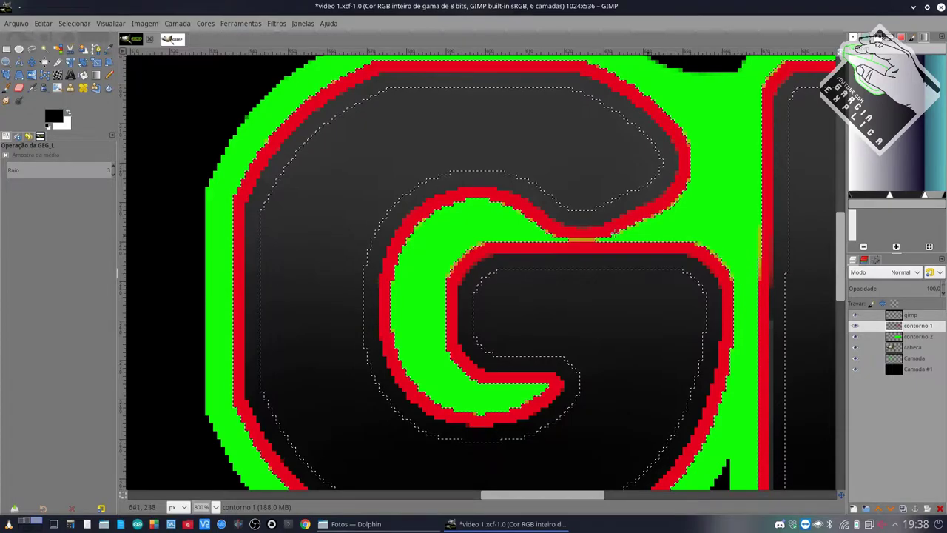
left_click(276, 23)
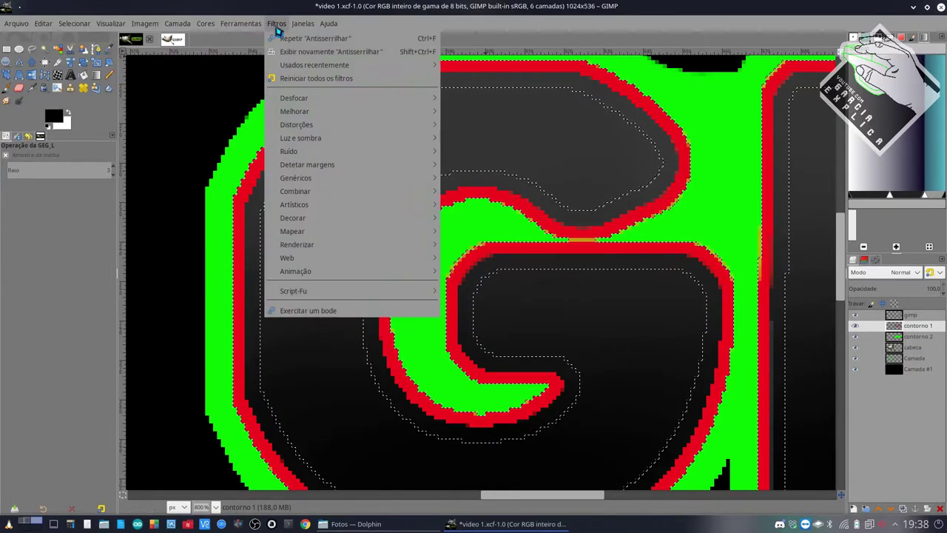
left_click(280, 23)
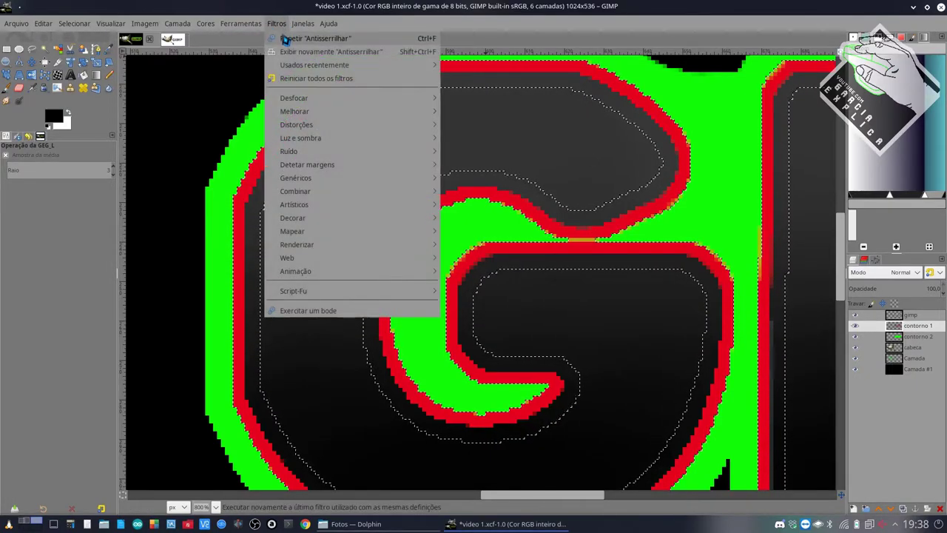
left_click(282, 25)
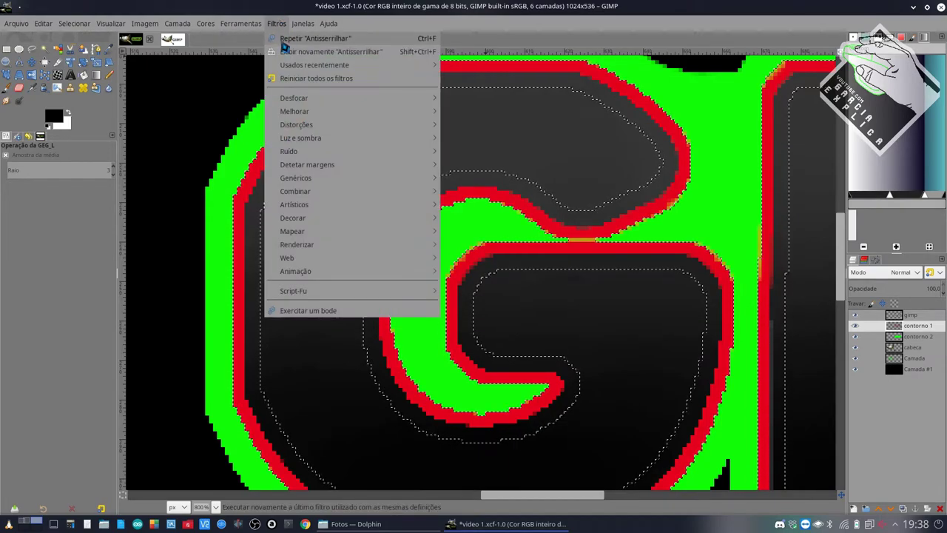
key("1")
key("minus")
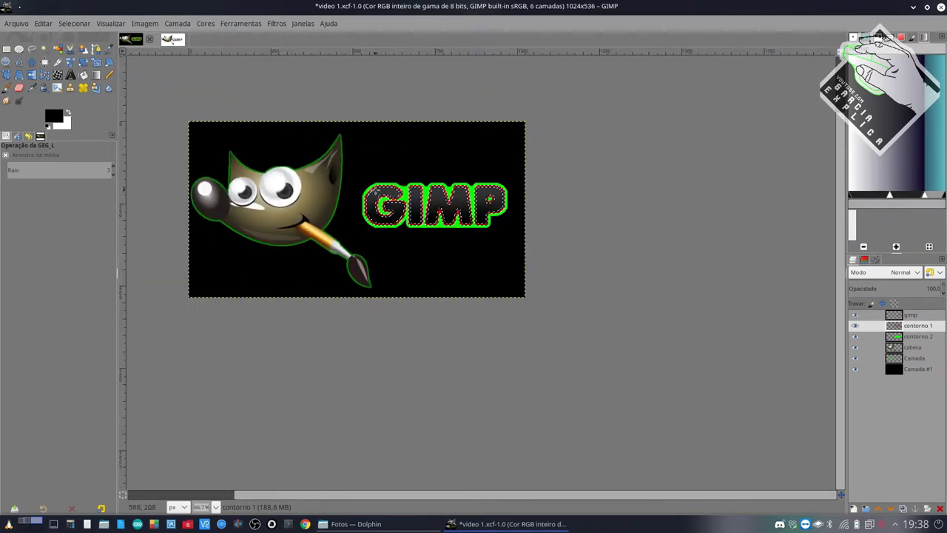
scroll(373, 229, "up", 1, "ctrl")
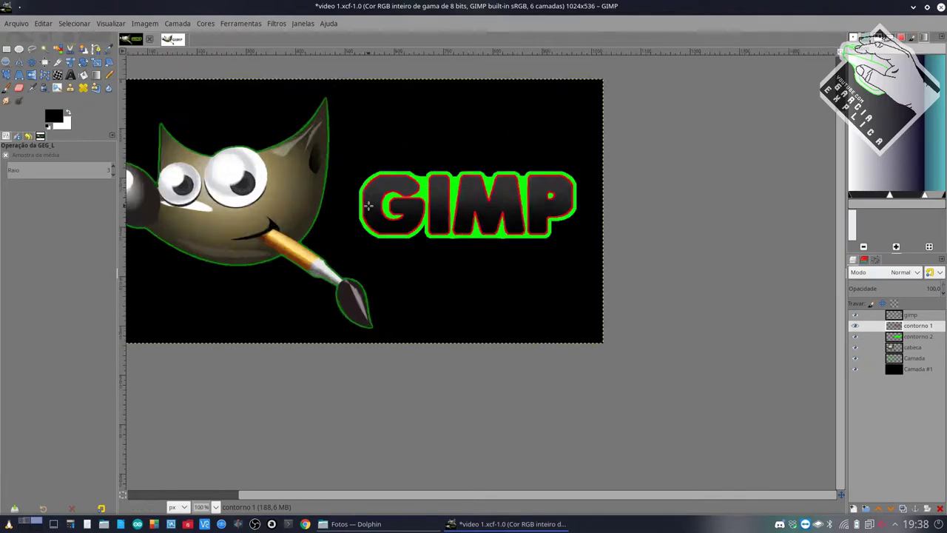
scroll(370, 205, "up", 1, "ctrl")
scroll(370, 205, "up", 1, "ctrl")
scroll(368, 198, "up", 1, "ctrl")
scroll(368, 198, "up", 2)
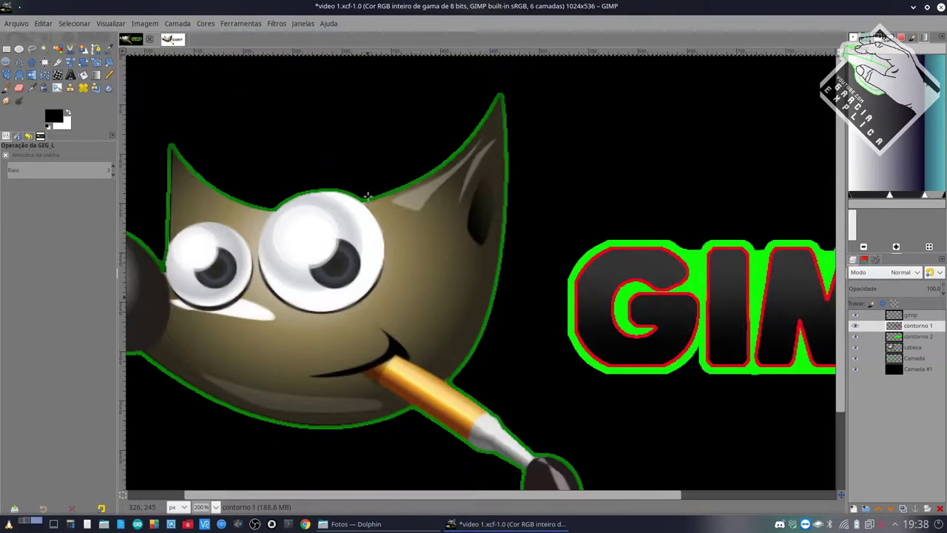
scroll(368, 191, "left", 2)
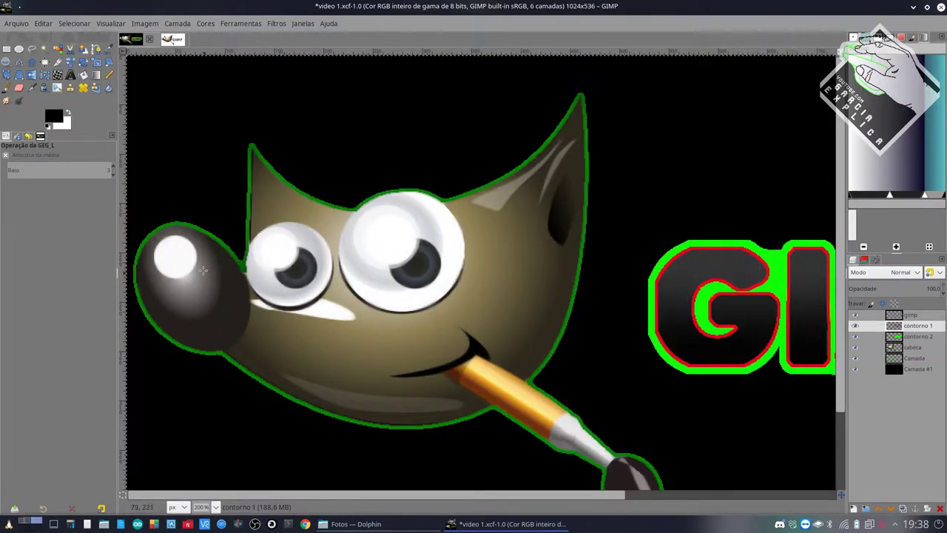
scroll(283, 278, "up", 2, "ctrl")
scroll(194, 258, "left", 2)
scroll(200, 247, "up", 2, "ctrl")
scroll(204, 239, "up", 1, "ctrl")
scroll(218, 232, "down", 2)
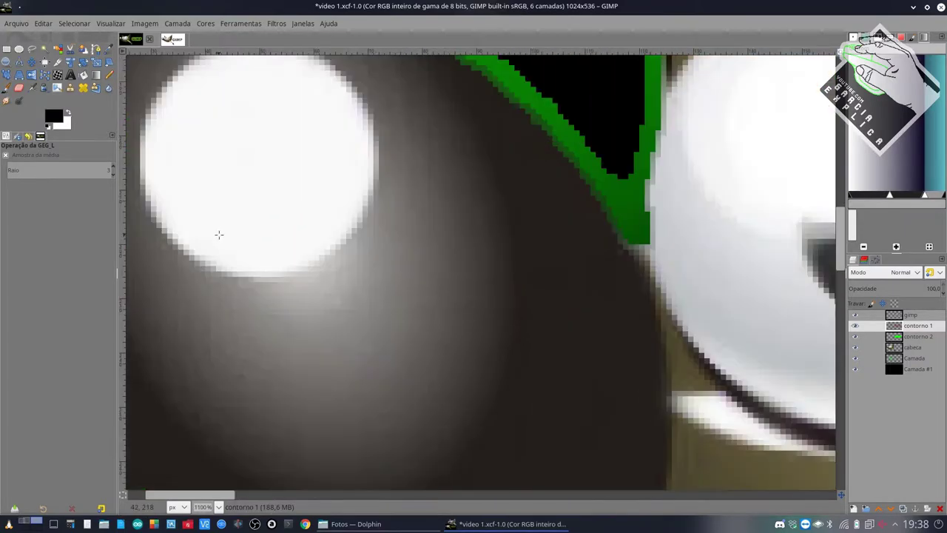
scroll(217, 233, "up", 3)
scroll(219, 234, "down", 1)
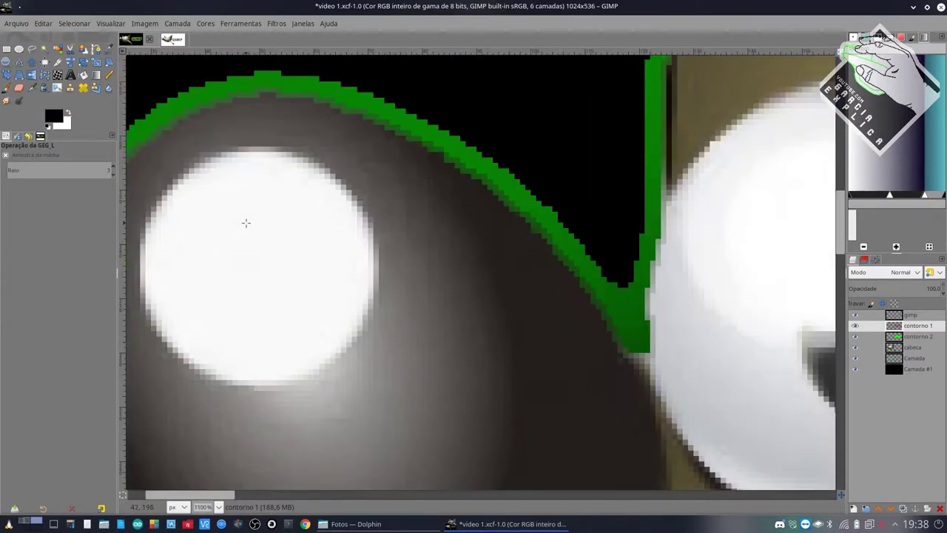
scroll(556, 282, "down", 3, "ctrl")
scroll(551, 273, "down", 2, "ctrl")
scroll(549, 268, "right", 5)
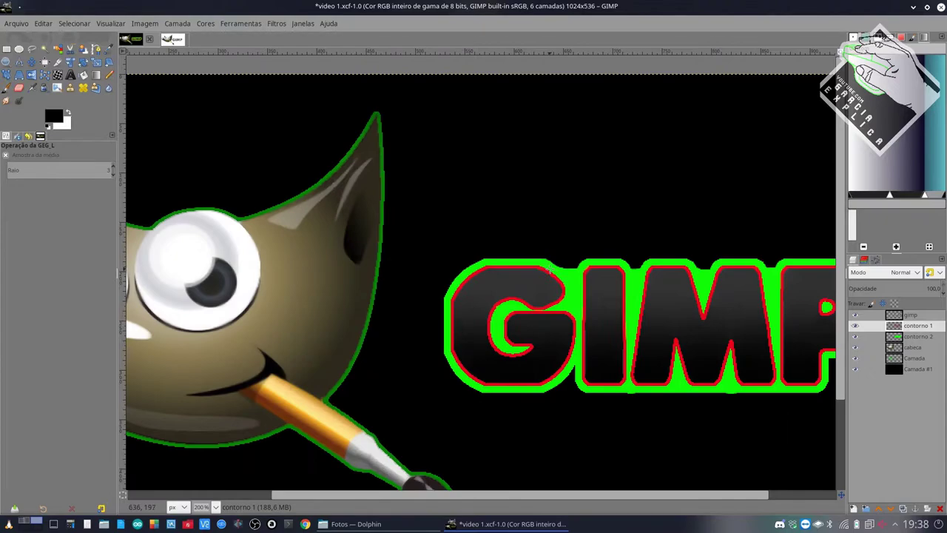
scroll(548, 267, "down", 2, "ctrl")
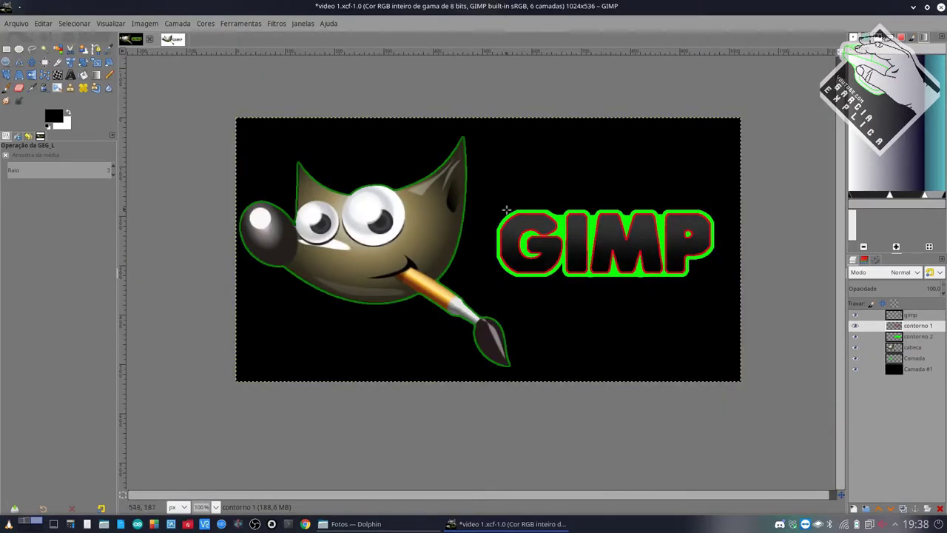
scroll(466, 174, "up", 2, "ctrl")
scroll(464, 173, "up", 4, "ctrl")
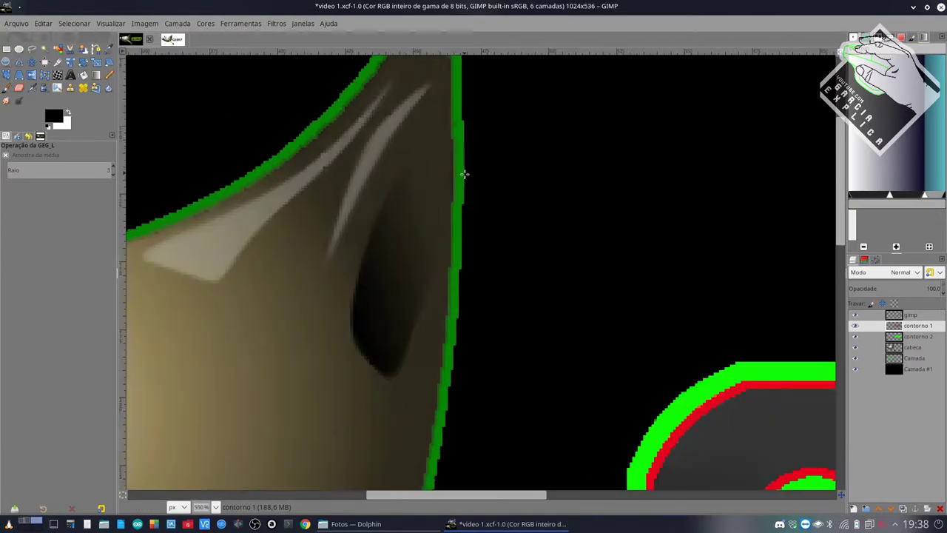
scroll(464, 173, "down", 3, "ctrl")
scroll(465, 173, "down", 2, "ctrl")
scroll(465, 174, "down", 1, "ctrl")
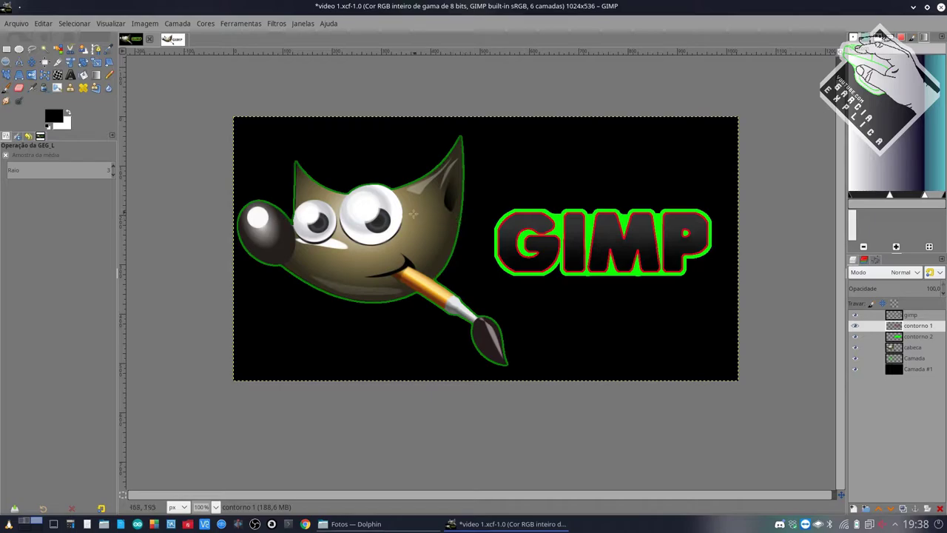
scroll(440, 214, "up", 3, "ctrl")
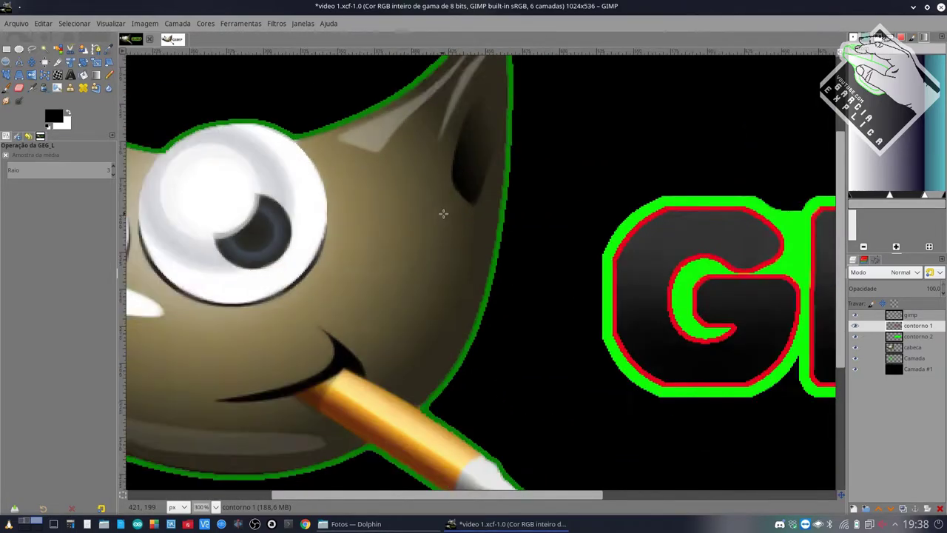
scroll(444, 207, "down", 2, "ctrl")
scroll(451, 198, "down", 1, "ctrl")
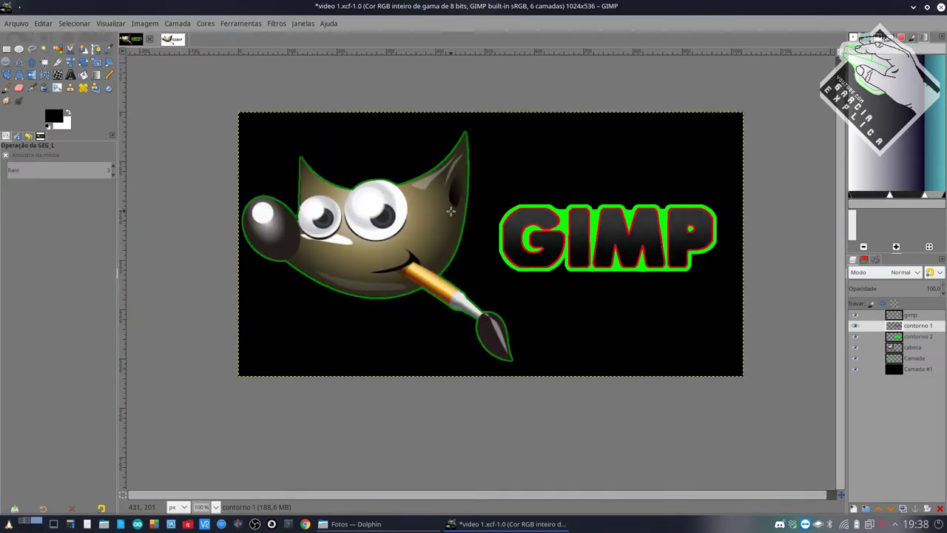
scroll(451, 211, "up", 2, "ctrl")
scroll(451, 211, "down", 2, "ctrl")
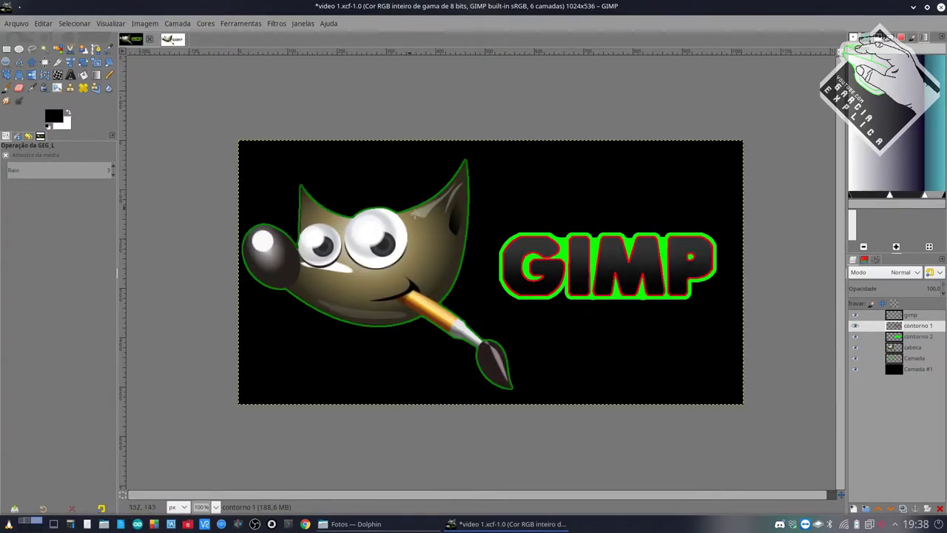
Add a blue 100-spoke Supernova to the black background, centred top-right with radius about 107
left_click(916, 374)
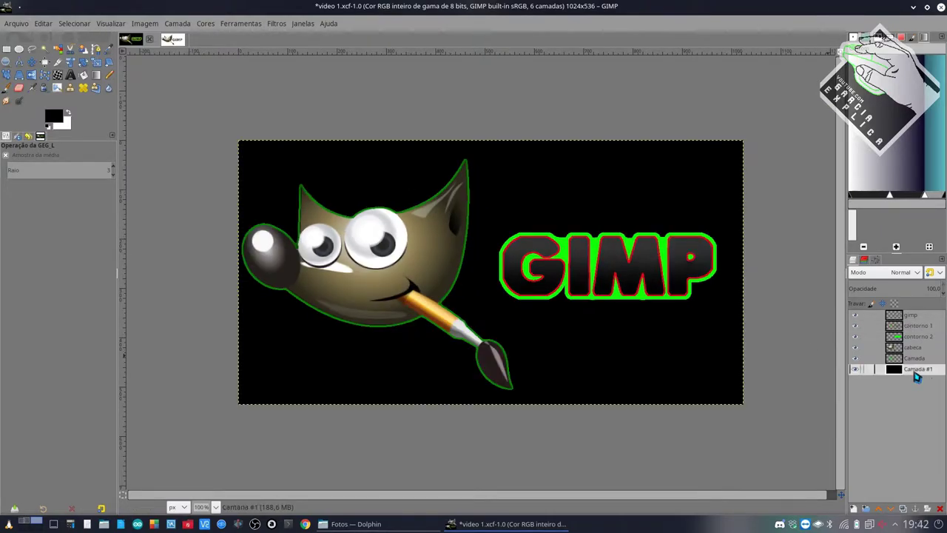
left_click(271, 23)
mouse_move(301, 137)
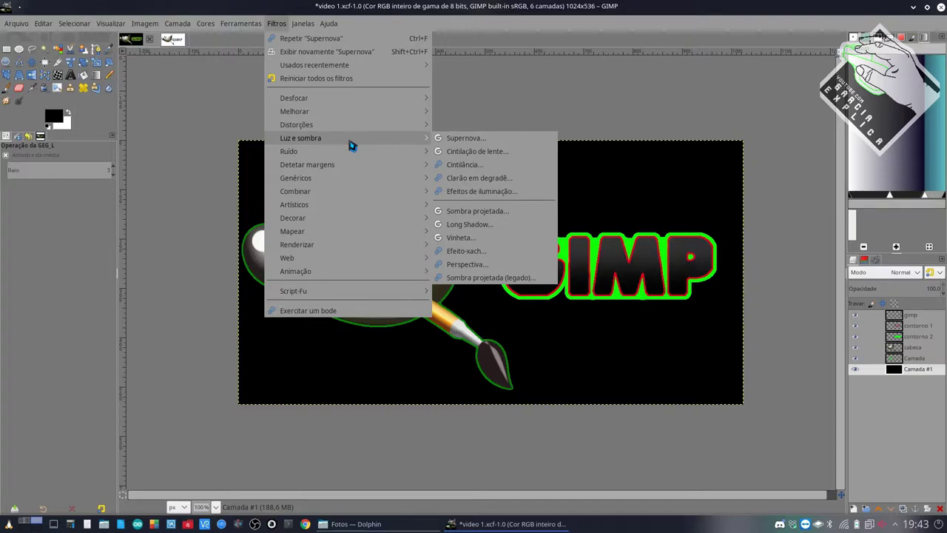
left_click(451, 139)
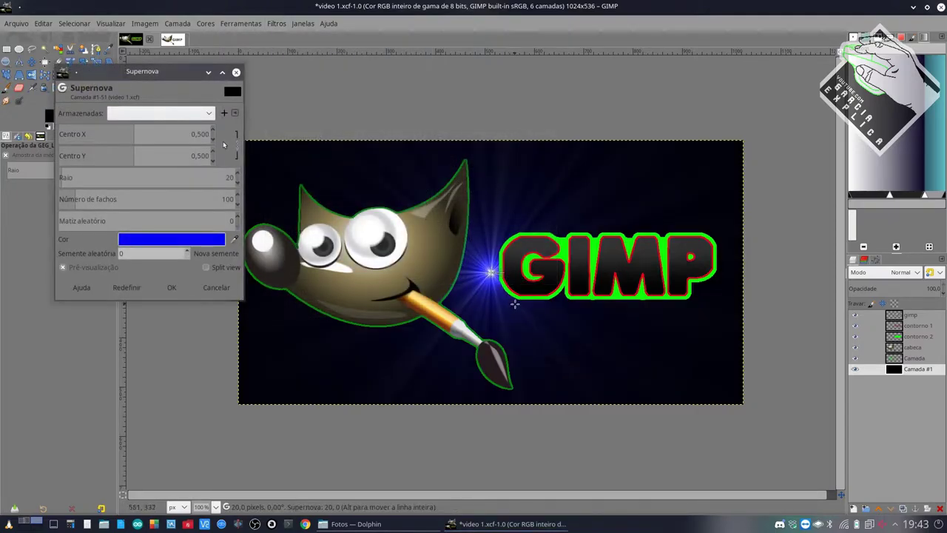
left_click_drag(500, 271, 541, 271)
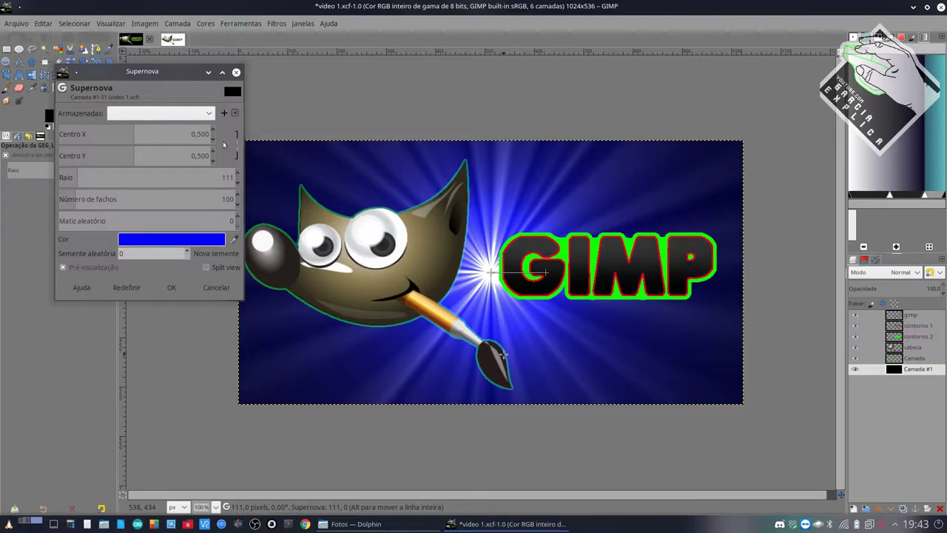
mouse_move(712, 173)
left_mouse_down()
mouse_move(729, 173)
mouse_move(727, 152)
mouse_move(712, 150)
mouse_move(754, 136)
left_mouse_up()
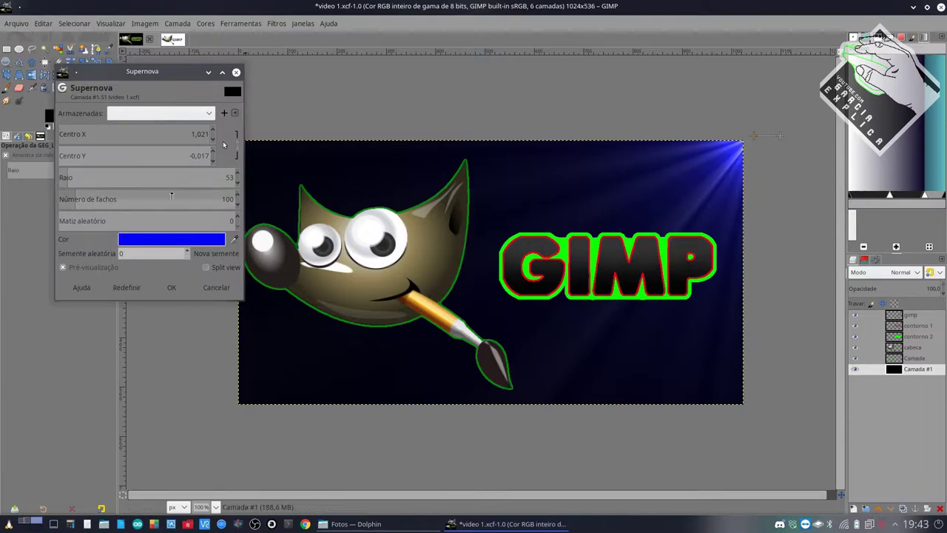
mouse_move(779, 136)
left_mouse_down()
mouse_move(827, 135)
mouse_move(806, 135)
left_mouse_up()
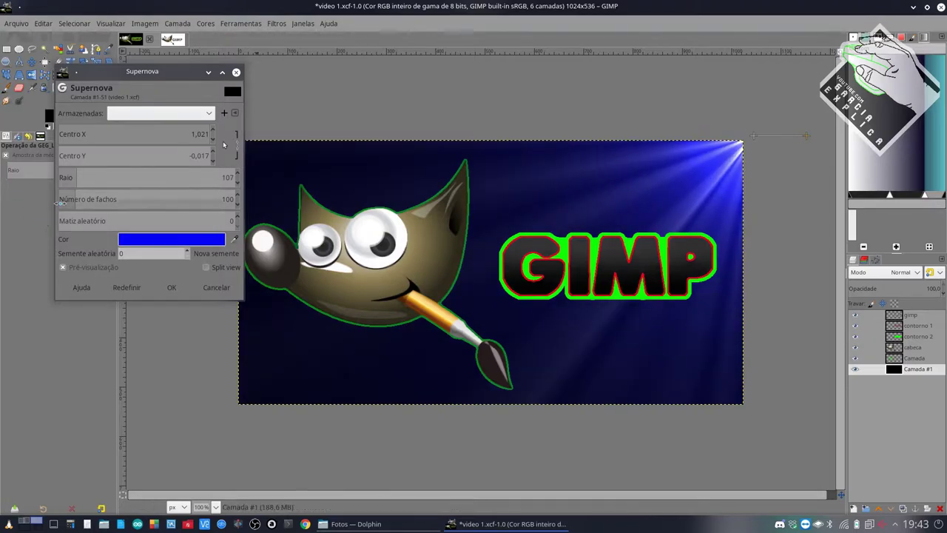
Set the Supernova to radius 120, 1 spoke and random hue 200, centred past the top-right corner
left_click_drag(147, 72, 174, 94)
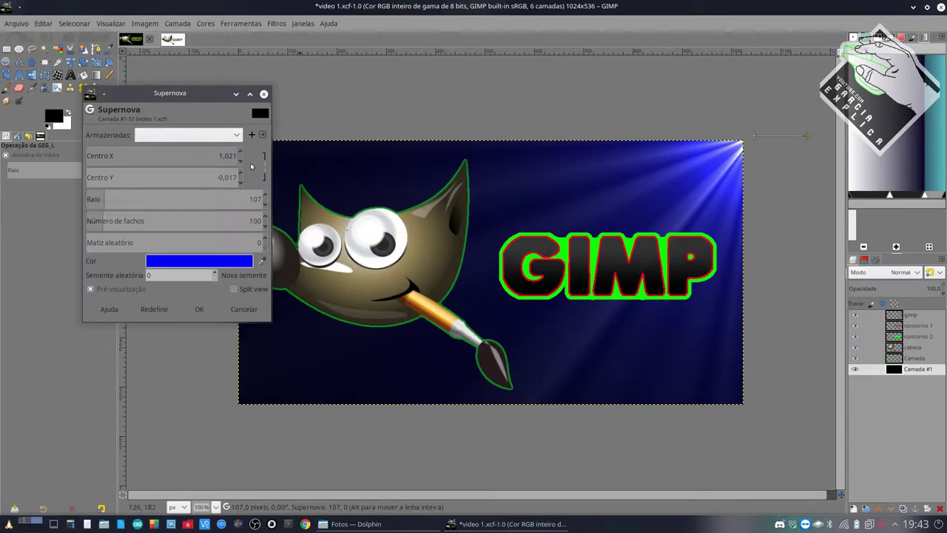
left_click_drag(111, 198, 176, 198)
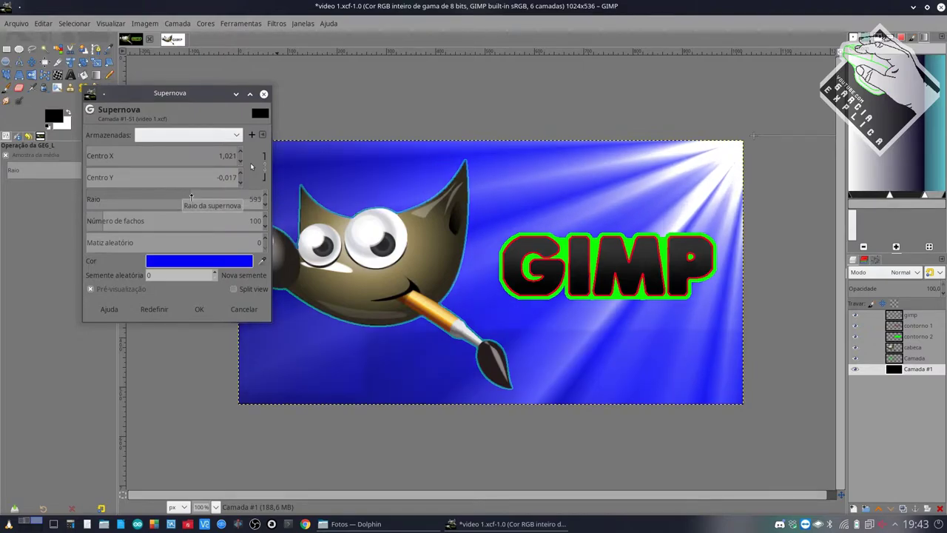
mouse_move(176, 198)
left_mouse_down()
mouse_move(247, 199)
mouse_move(106, 201)
left_mouse_up()
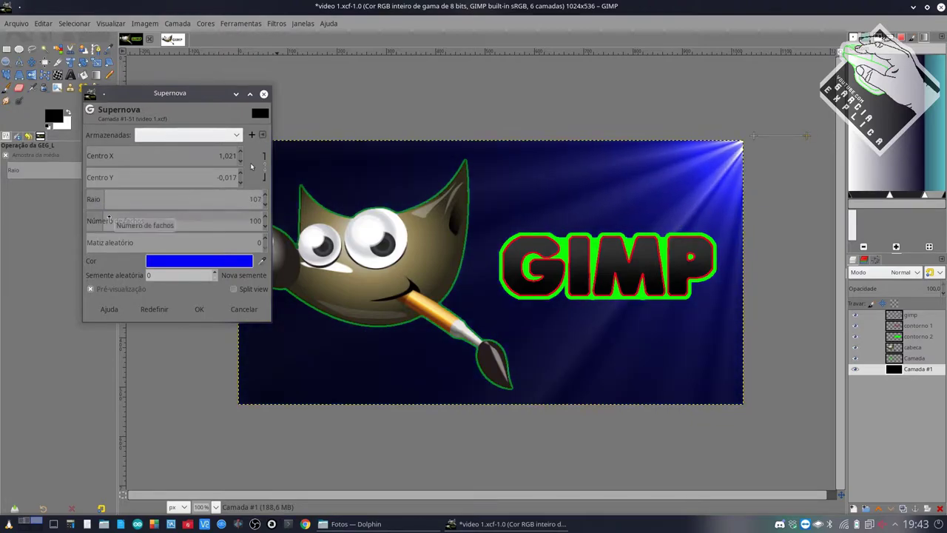
left_click(170, 221)
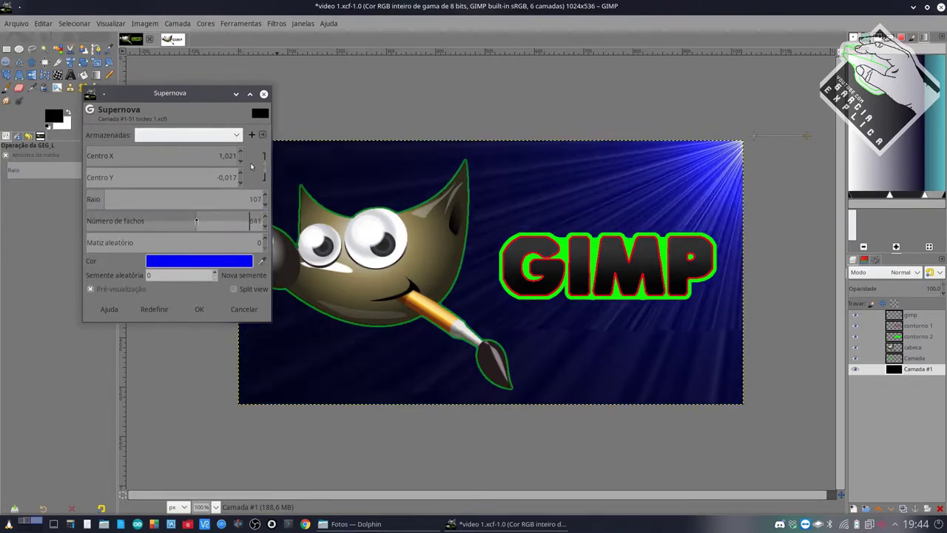
left_click(196, 221)
left_click(205, 200)
left_click_drag(205, 200, 202, 200)
left_click(258, 220)
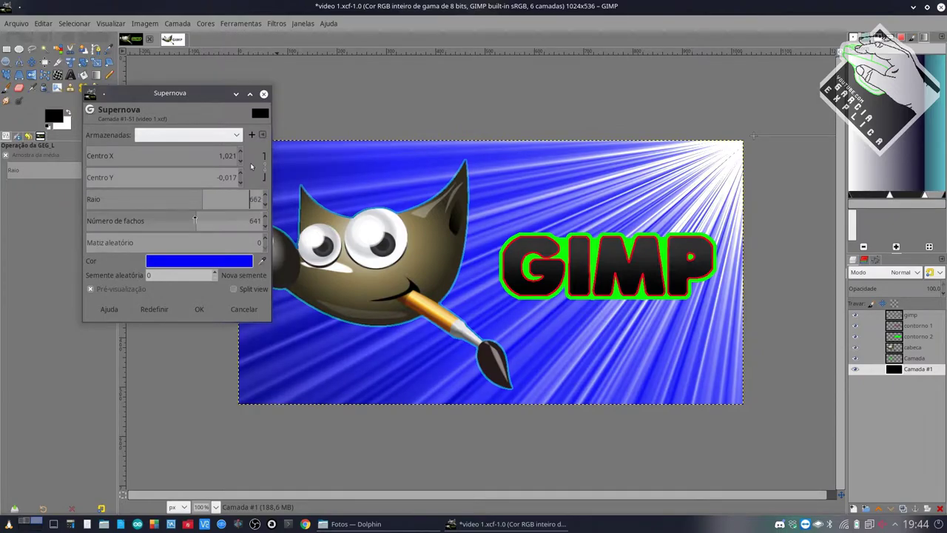
left_click_drag(73, 221, 73, 221)
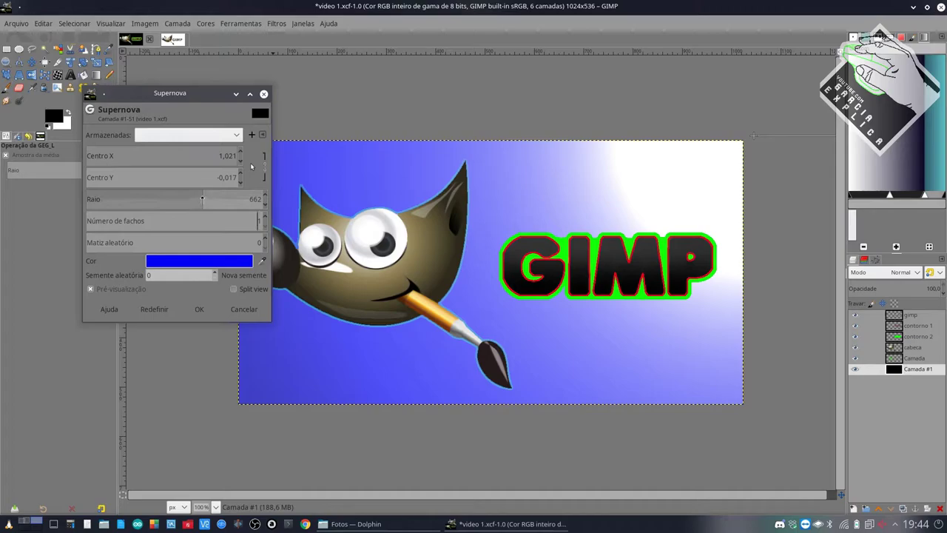
mouse_move(170, 242)
left_mouse_down()
mouse_move(252, 242)
mouse_move(89, 242)
mouse_move(232, 242)
mouse_move(175, 242)
left_mouse_up()
mouse_move(198, 201)
left_mouse_down()
mouse_move(97, 210)
mouse_move(108, 205)
left_mouse_up()
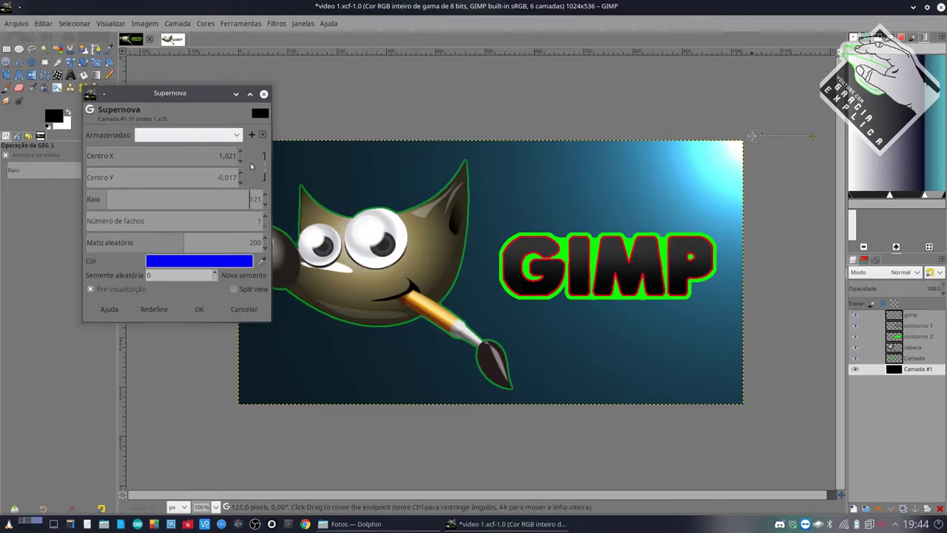
mouse_move(752, 136)
left_mouse_down()
mouse_move(777, 115)
mouse_move(755, 127)
left_mouse_up()
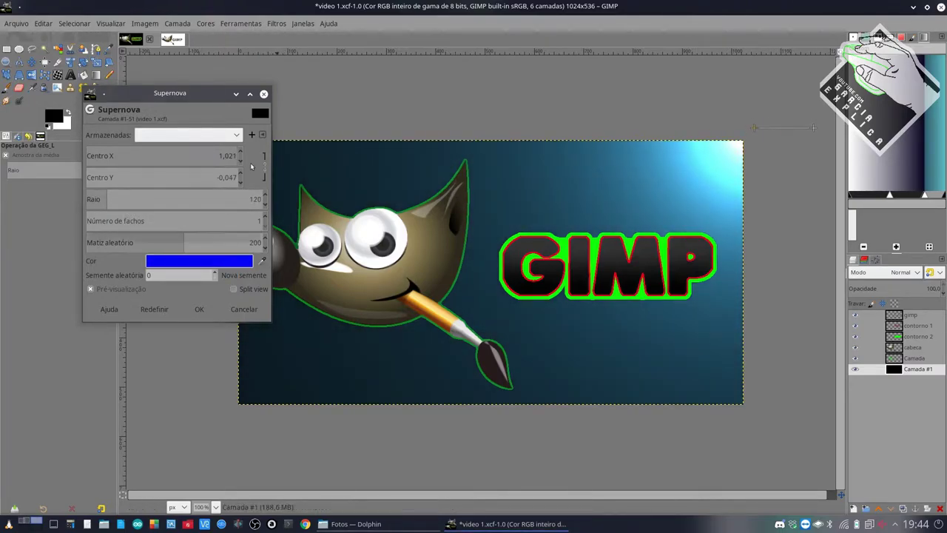
Apply the Supernova to the background at radius 107 and random hue 150
left_click(123, 194)
mouse_move(118, 194)
left_mouse_down()
mouse_move(82, 220)
mouse_move(216, 220)
mouse_move(225, 242)
left_mouse_up()
left_click(196, 237)
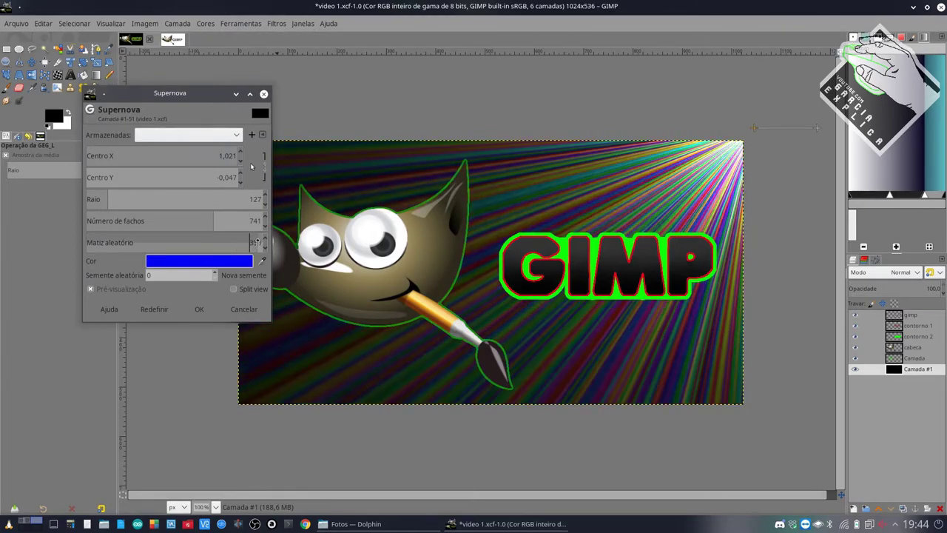
mouse_move(225, 242)
left_mouse_down()
mouse_move(69, 240)
mouse_move(227, 242)
left_mouse_up()
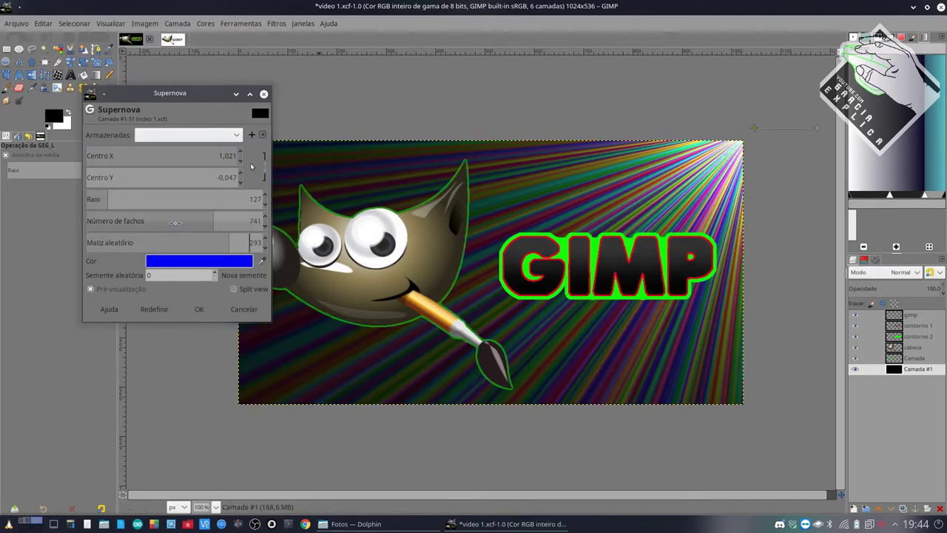
mouse_move(213, 216)
left_mouse_down()
mouse_move(222, 214)
mouse_move(87, 219)
left_mouse_up()
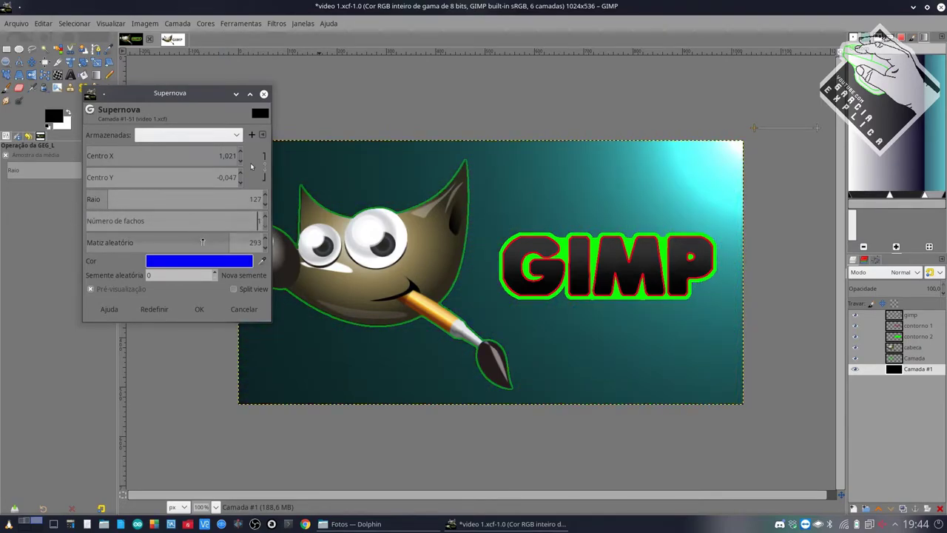
left_click_drag(222, 241, 156, 240)
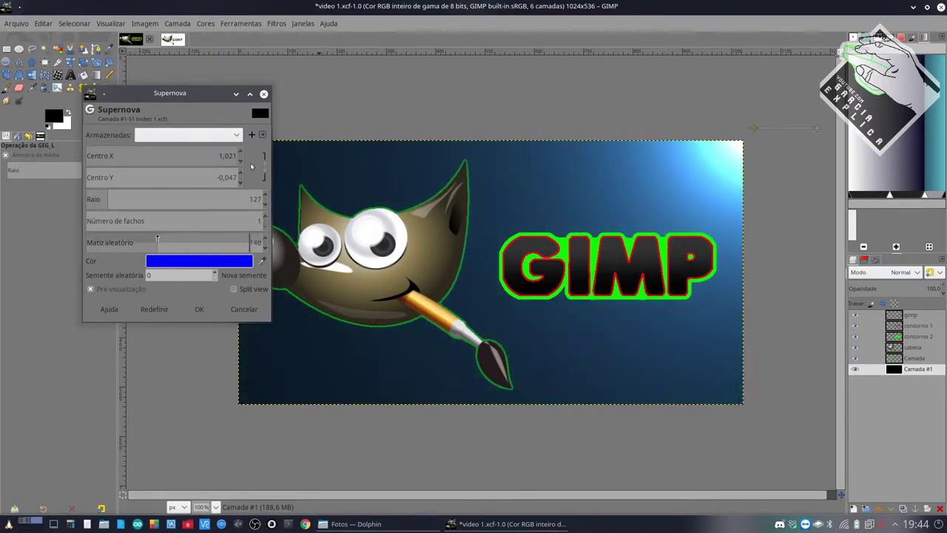
left_click_drag(214, 194, 104, 199)
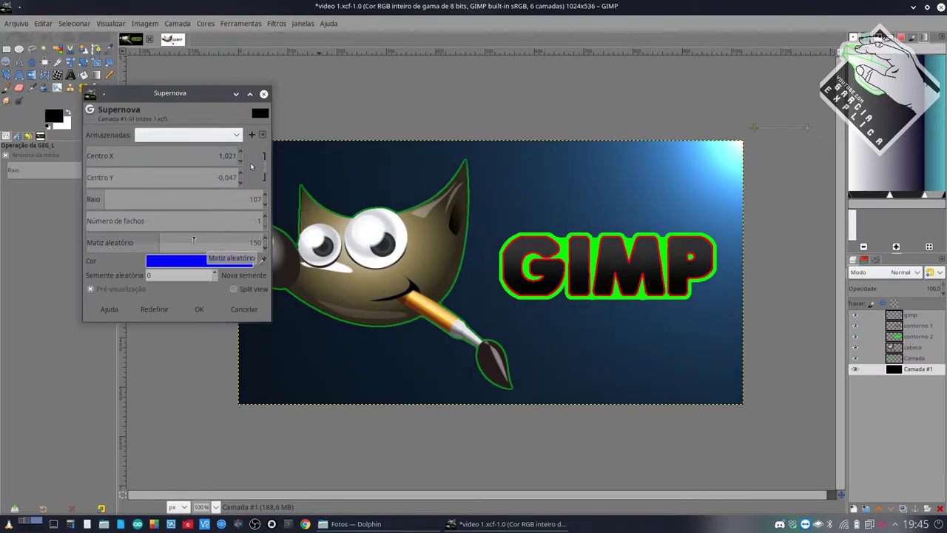
left_click(199, 309)
left_click(276, 23)
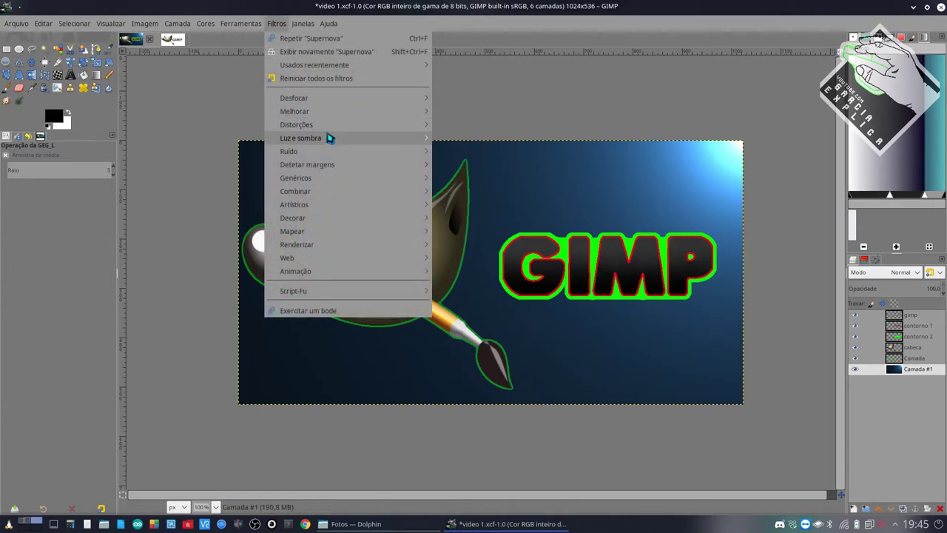
mouse_move(300, 138)
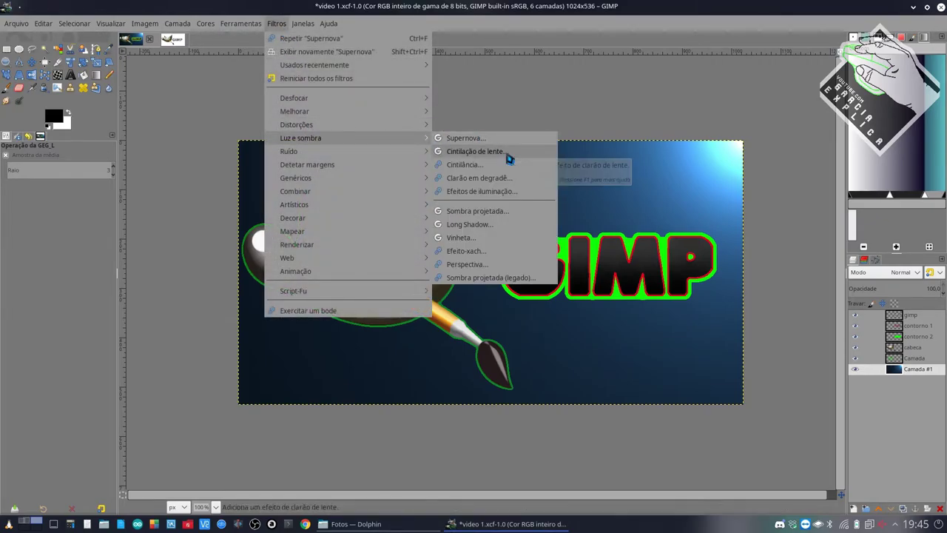
Apply a Lens Flare to the background at position X -0.117, Y 1.032
left_click(509, 158)
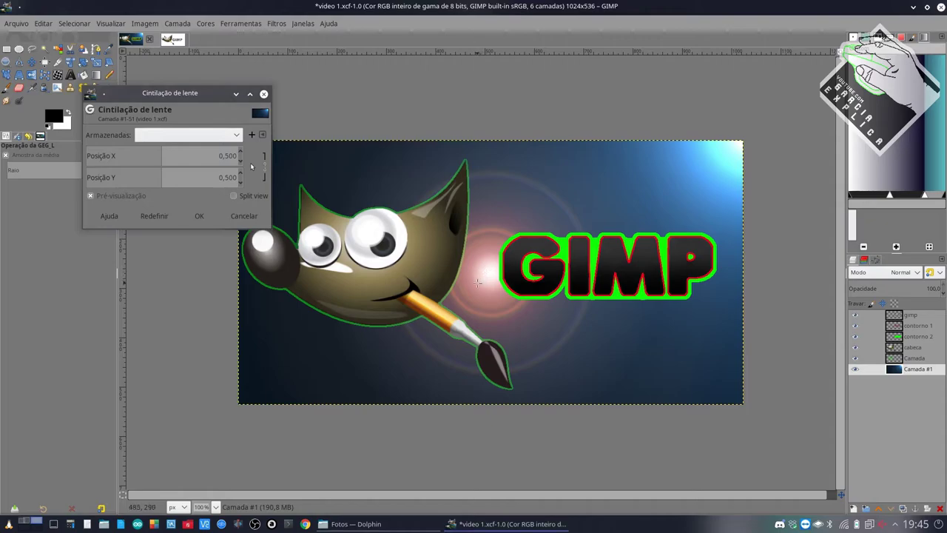
left_click_drag(168, 154, 244, 155)
left_click_drag(163, 178, 228, 176)
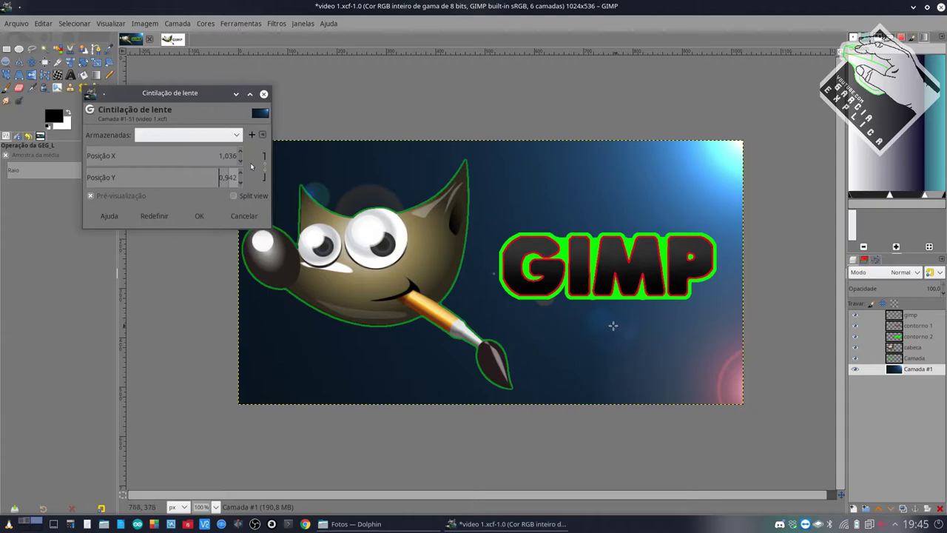
left_click(216, 172)
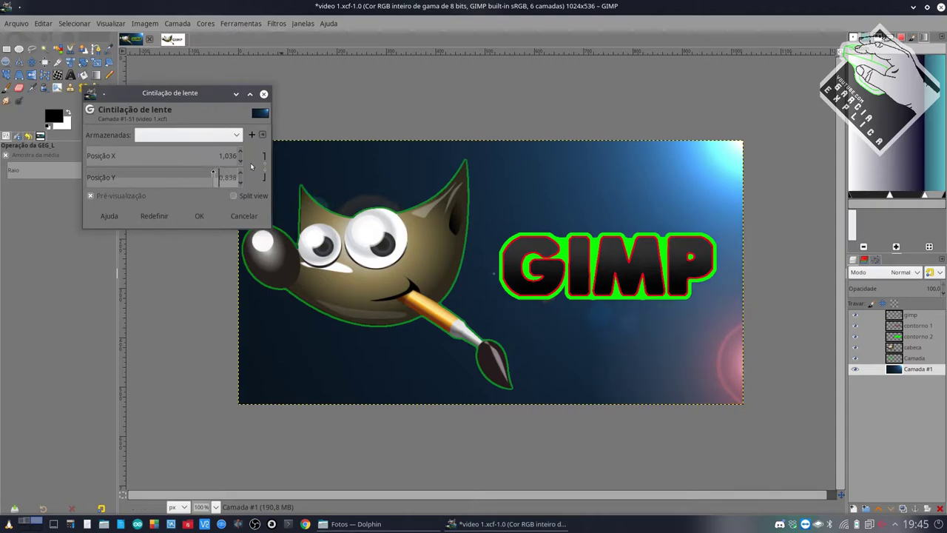
left_click_drag(200, 177, 229, 175)
mouse_move(187, 151)
left_mouse_down()
mouse_move(84, 156)
mouse_move(152, 173)
mouse_move(251, 317)
left_mouse_up()
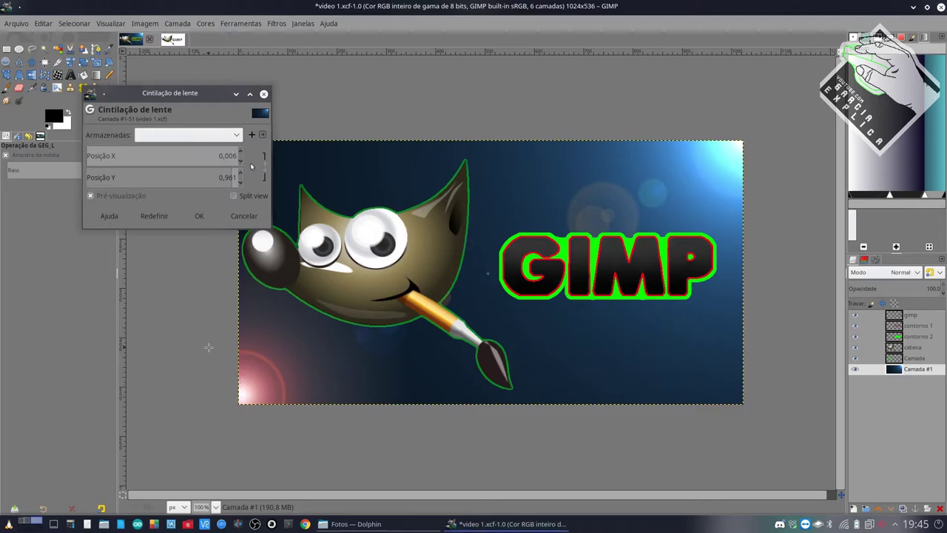
left_click(240, 174)
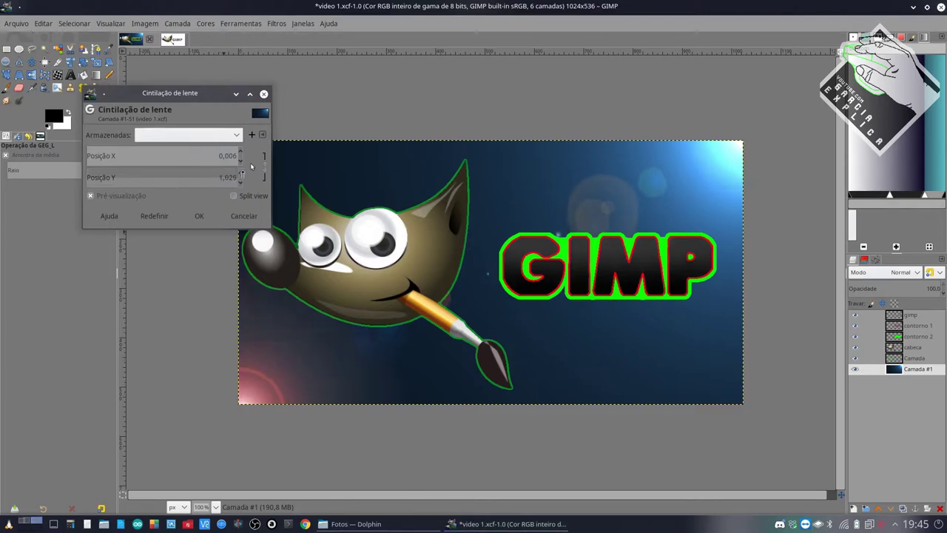
left_click(97, 152)
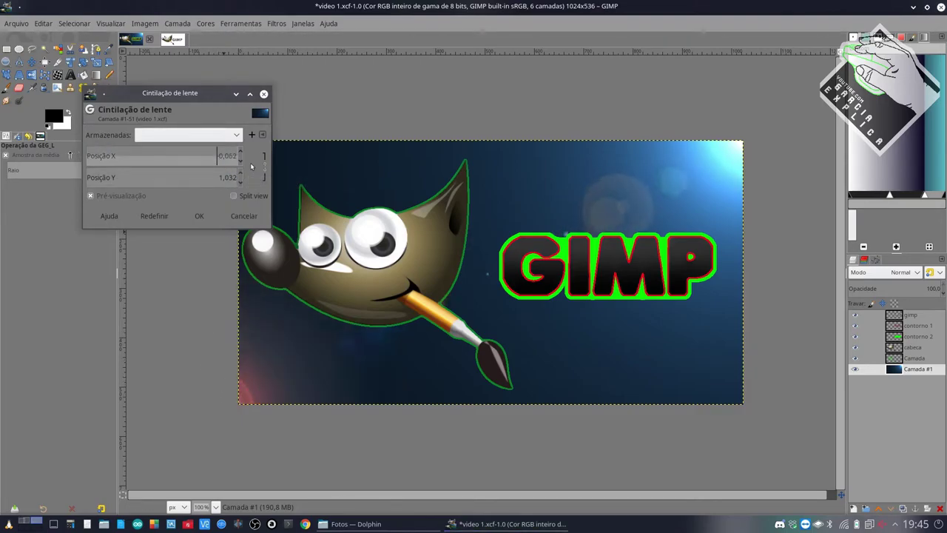
scroll(251, 166, "down", 3)
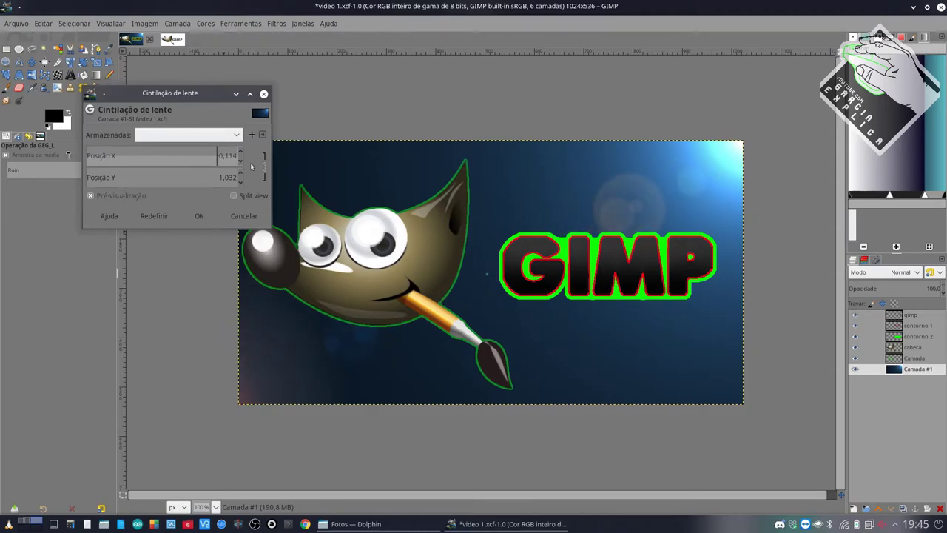
scroll(250, 167, "down", 3)
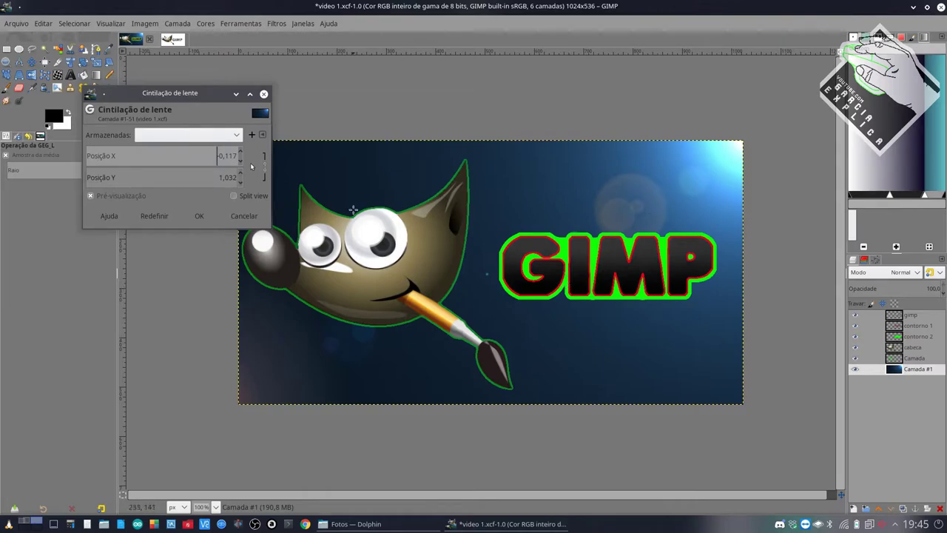
left_click(199, 215)
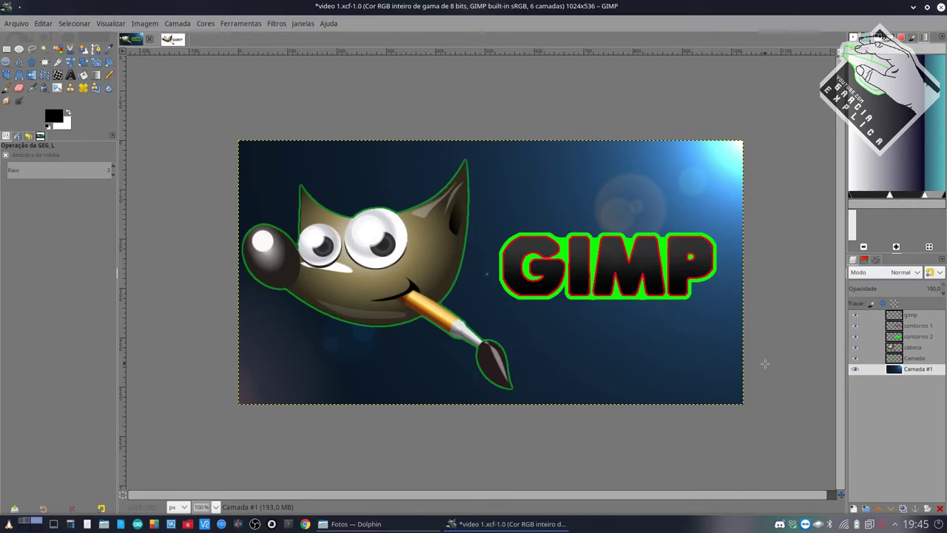
Briefly hide and re-show the Camada #1 background, then activate the gimp text layer
left_click(855, 369)
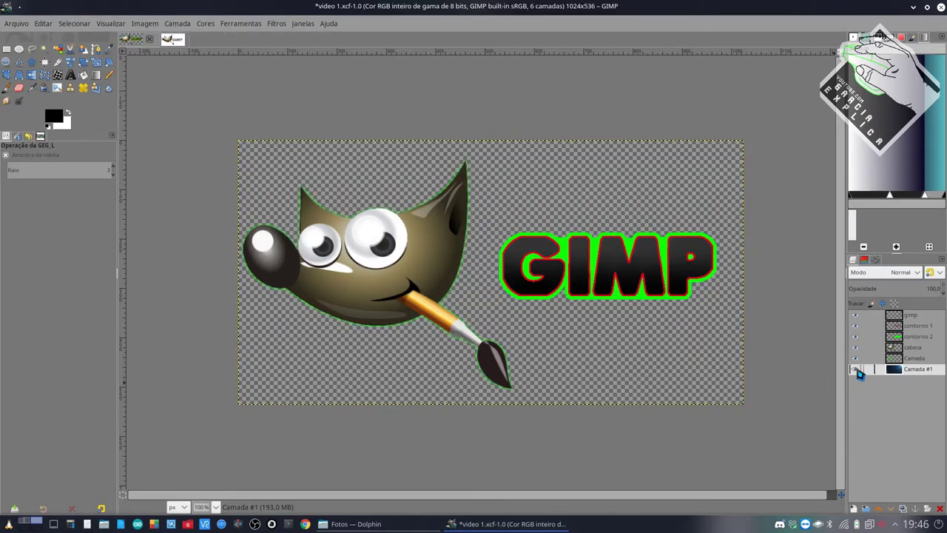
left_click(856, 369)
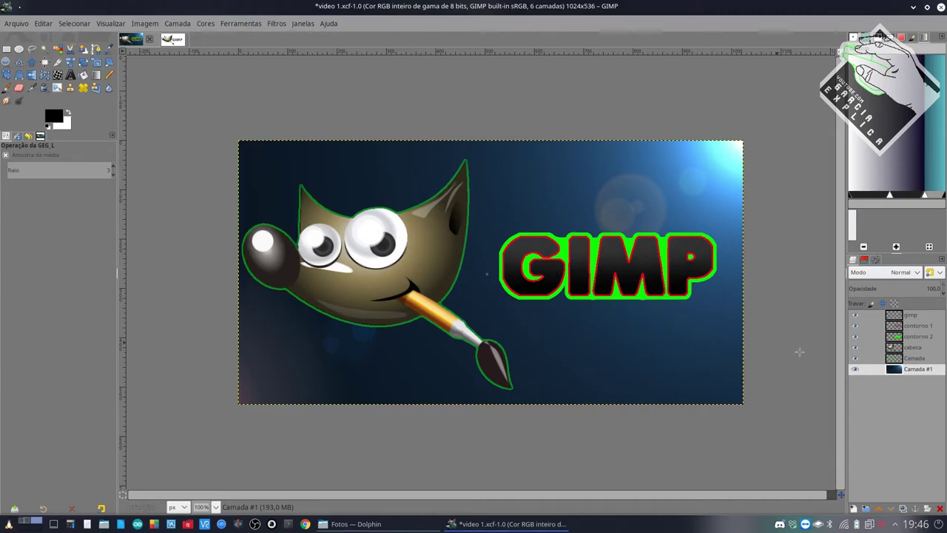
left_click(925, 317)
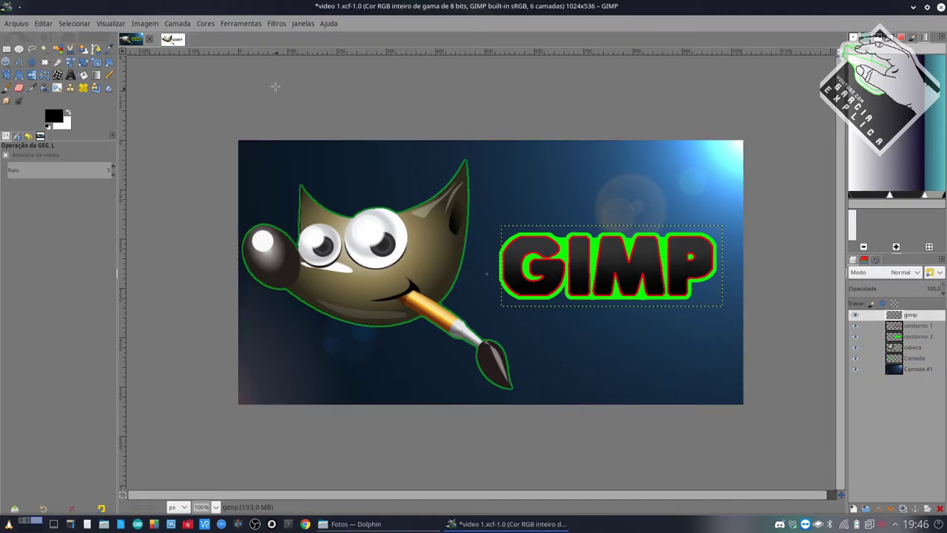
Preview a Drop Shadow on the gimp text at offset 35.412 with an increasing blur
left_click(276, 24)
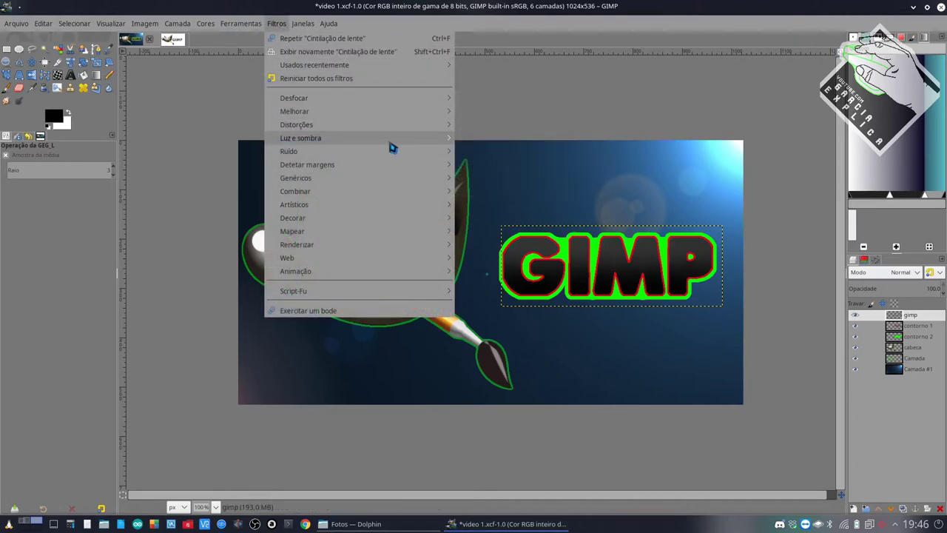
mouse_move(300, 138)
left_click(546, 215)
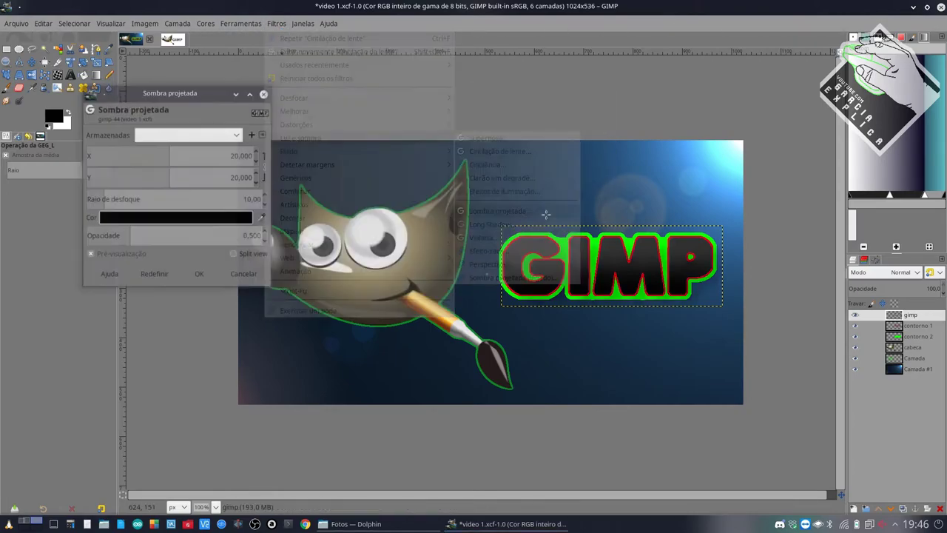
mouse_move(137, 156)
left_mouse_down()
mouse_move(130, 150)
mouse_move(605, 290)
left_mouse_up()
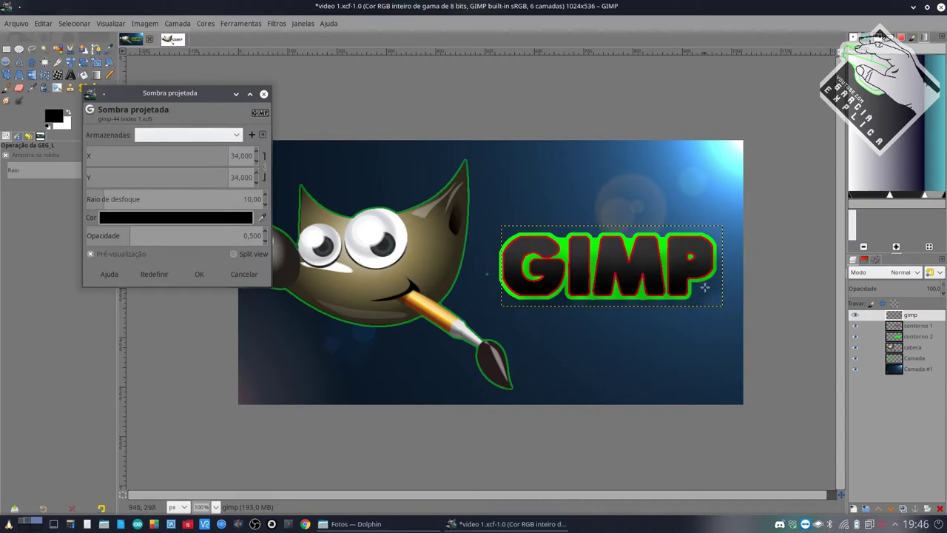
left_click_drag(127, 196, 243, 195)
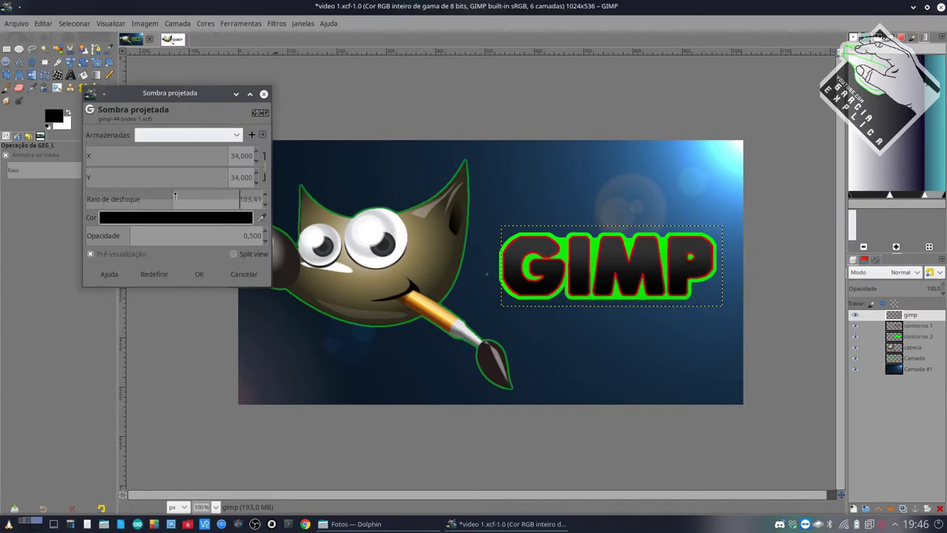
left_click_drag(127, 195, 259, 196)
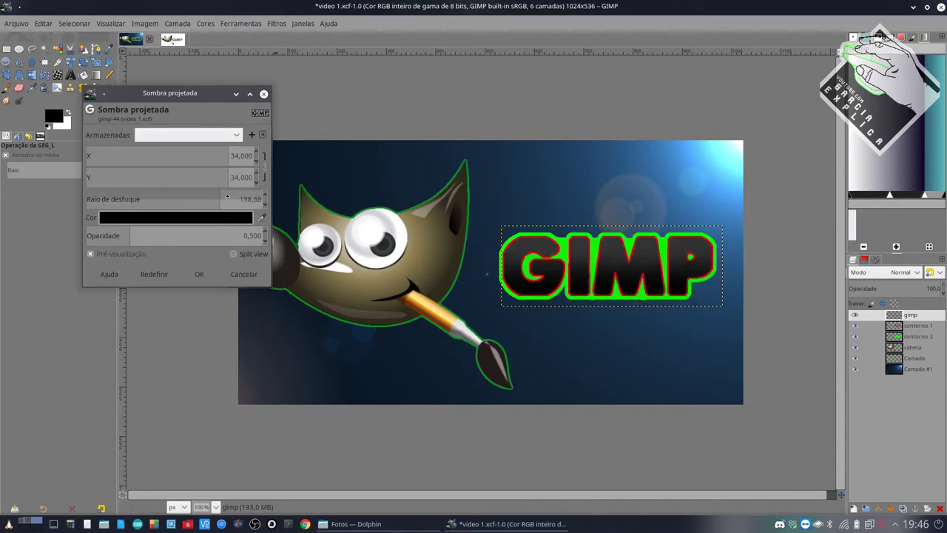
Hide Camada #1, settle the shadow blur near 12, then dismiss the shadow unapplied
left_click(854, 368)
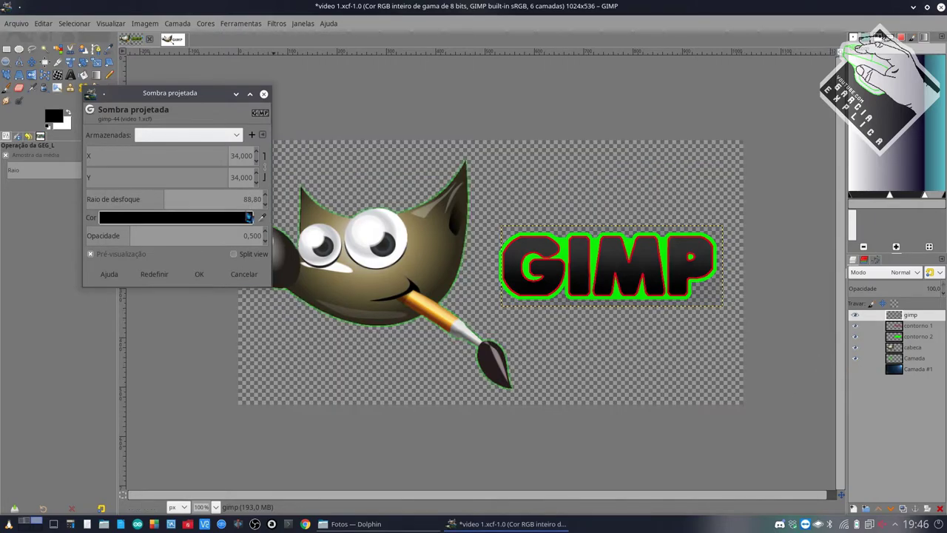
mouse_move(148, 196)
left_mouse_down()
mouse_move(284, 192)
mouse_move(89, 191)
mouse_move(110, 191)
left_mouse_up()
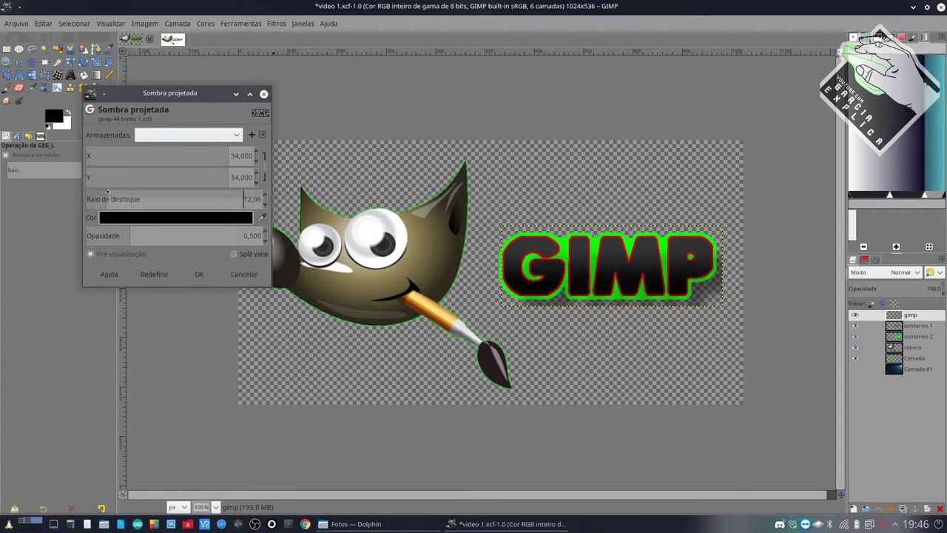
mouse_move(111, 177)
left_mouse_down()
mouse_move(349, 180)
mouse_move(233, 178)
left_mouse_up()
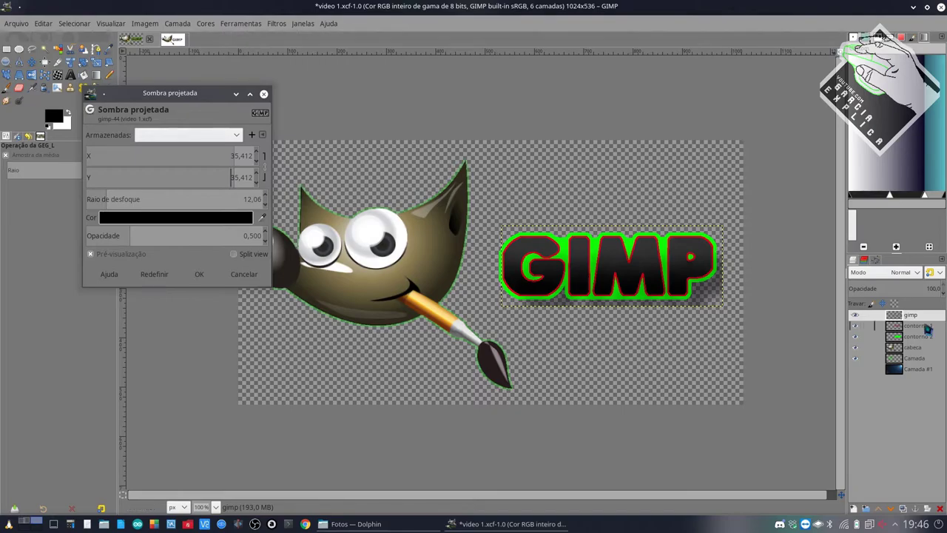
right_click(916, 321)
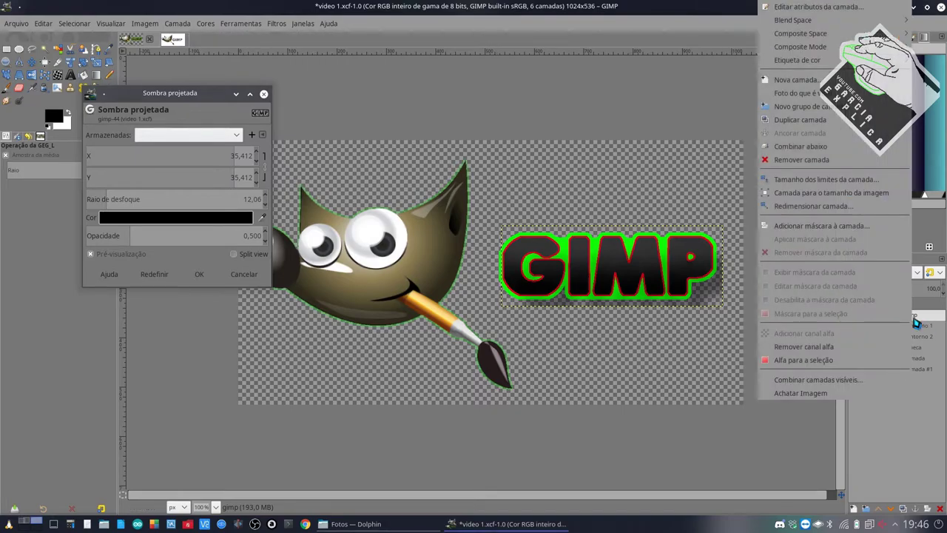
left_click(810, 207)
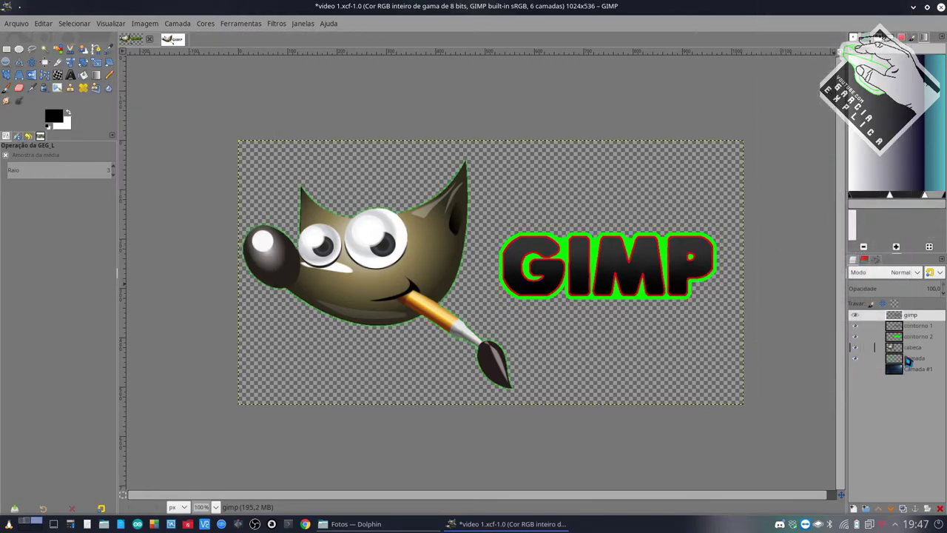
Reopen Drop Shadow with offset 35.18, blur radius 6.21 and opacity 1.045
left_click(304, 24)
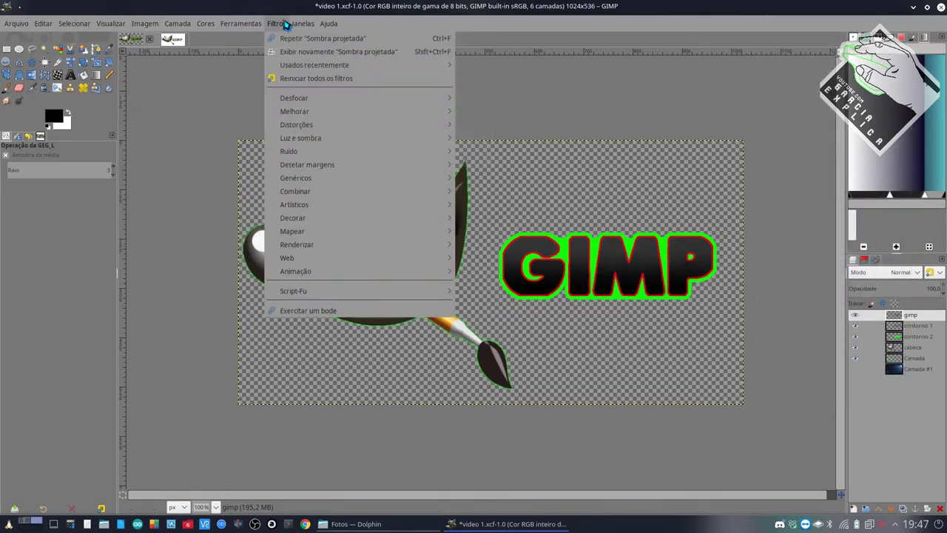
left_click(289, 39)
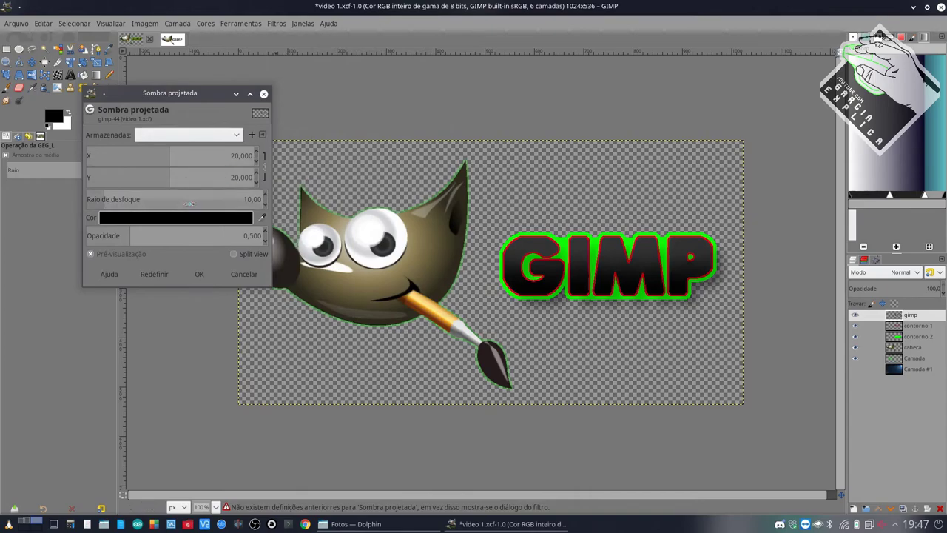
mouse_move(176, 194)
left_mouse_down()
mouse_move(193, 193)
mouse_move(132, 194)
left_mouse_up()
left_click_drag(170, 156, 109, 156)
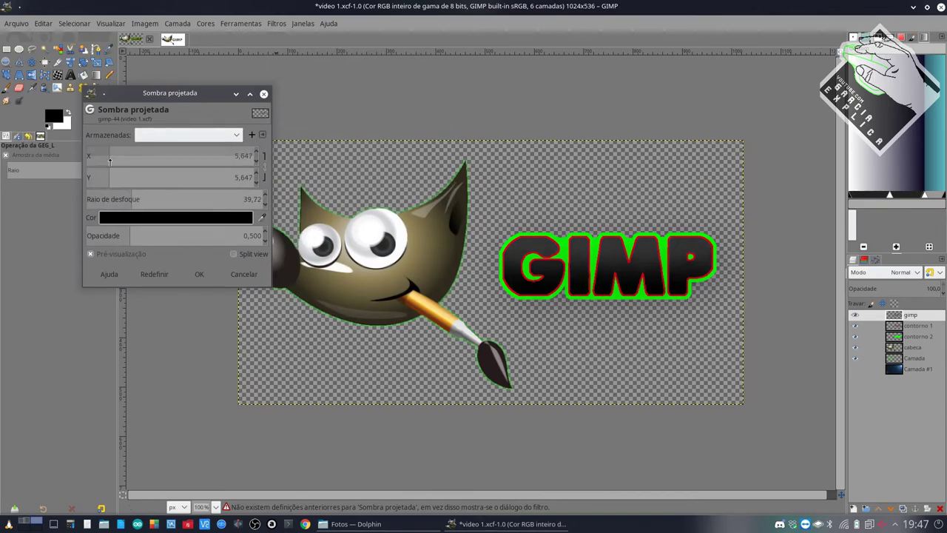
left_click_drag(109, 196, 92, 195)
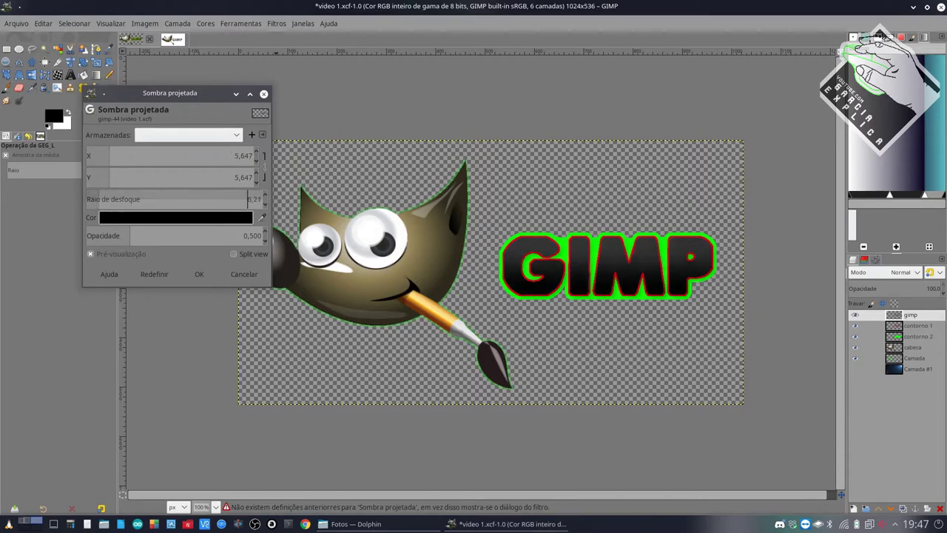
mouse_move(243, 235)
left_mouse_down()
mouse_move(111, 234)
mouse_move(231, 225)
mouse_move(179, 231)
left_mouse_up()
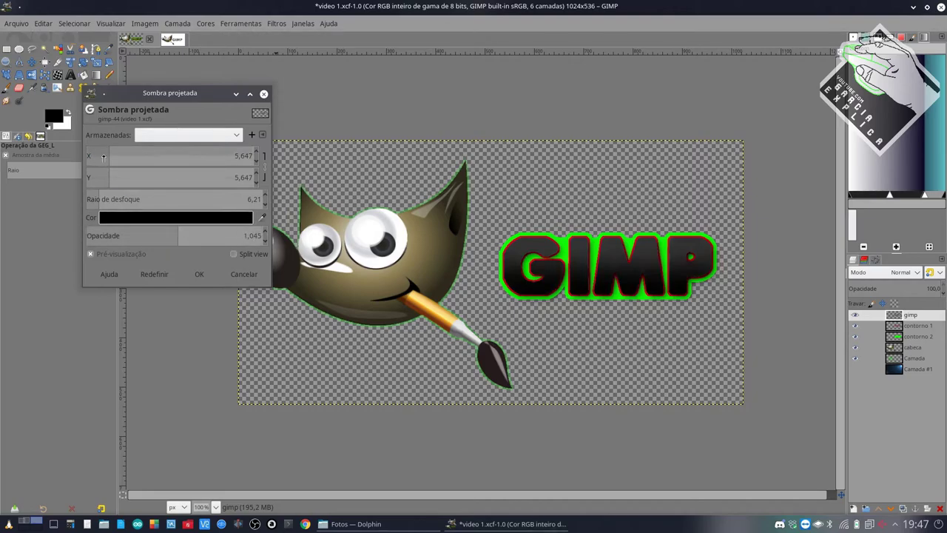
left_click_drag(110, 150, 278, 157)
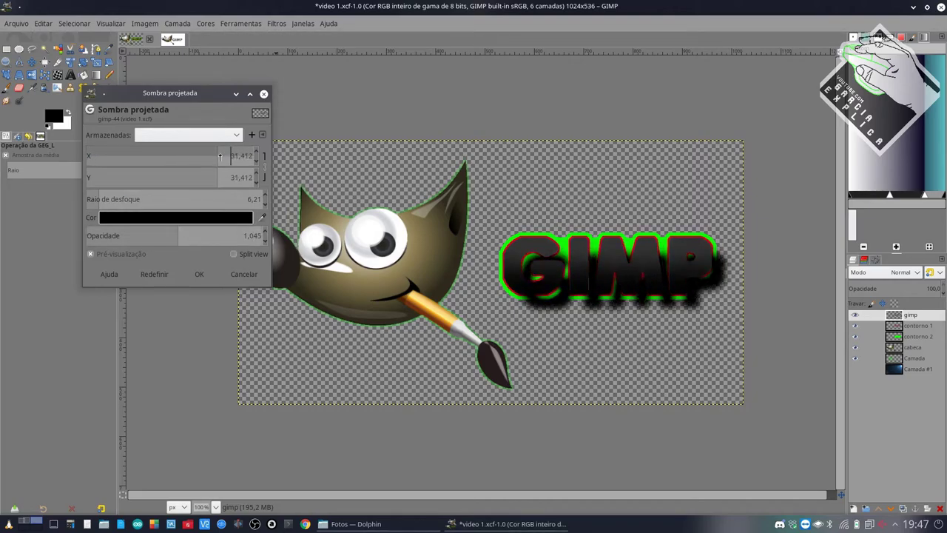
left_click_drag(279, 157, 237, 158)
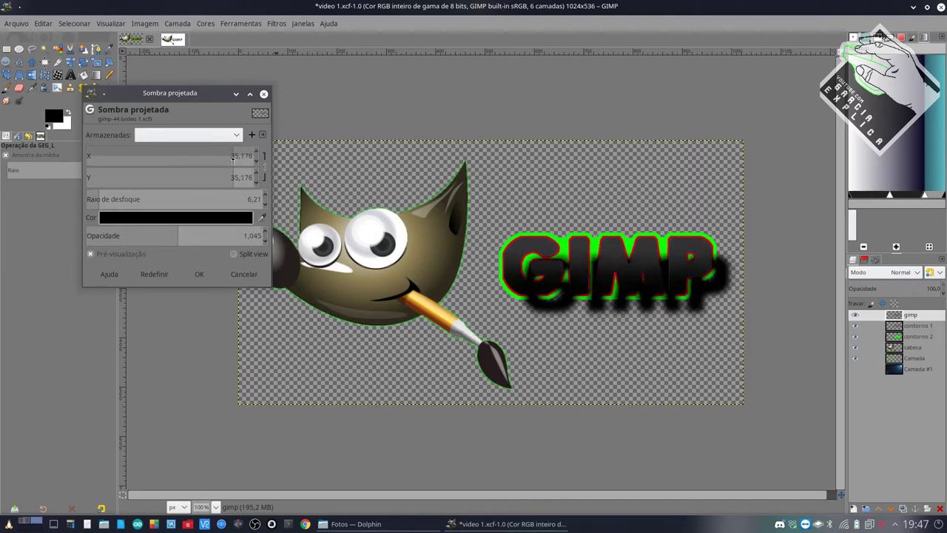
Hide the outline layers and unlink X/Y, bringing the shadow close to X 2.118, Y 3.412
left_click(855, 326)
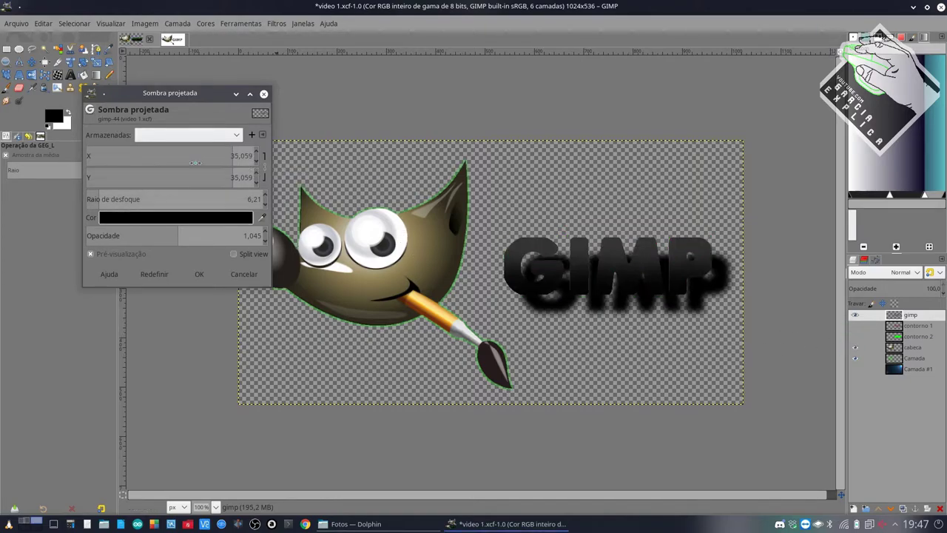
left_click_drag(196, 157, 8, 169)
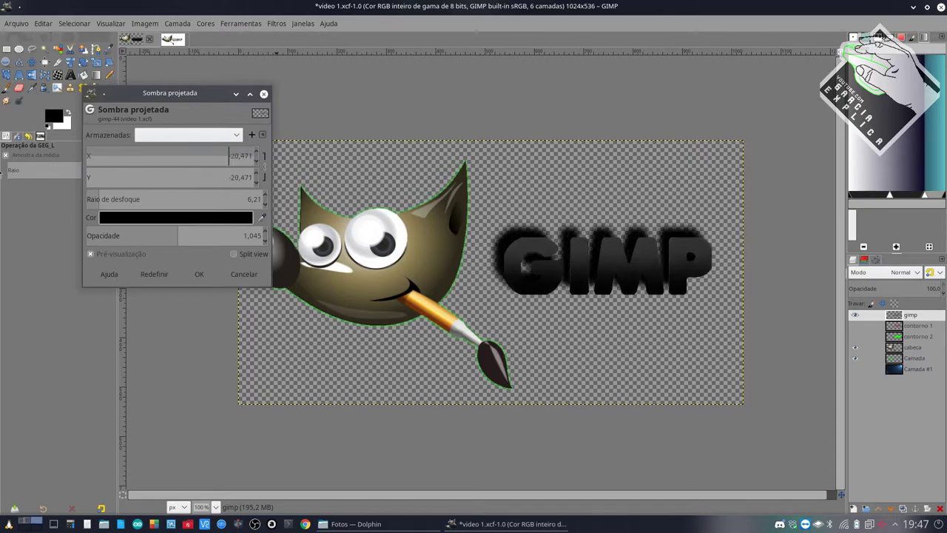
mouse_move(90, 170)
left_mouse_down()
mouse_move(181, 171)
mouse_move(7, 171)
left_mouse_up()
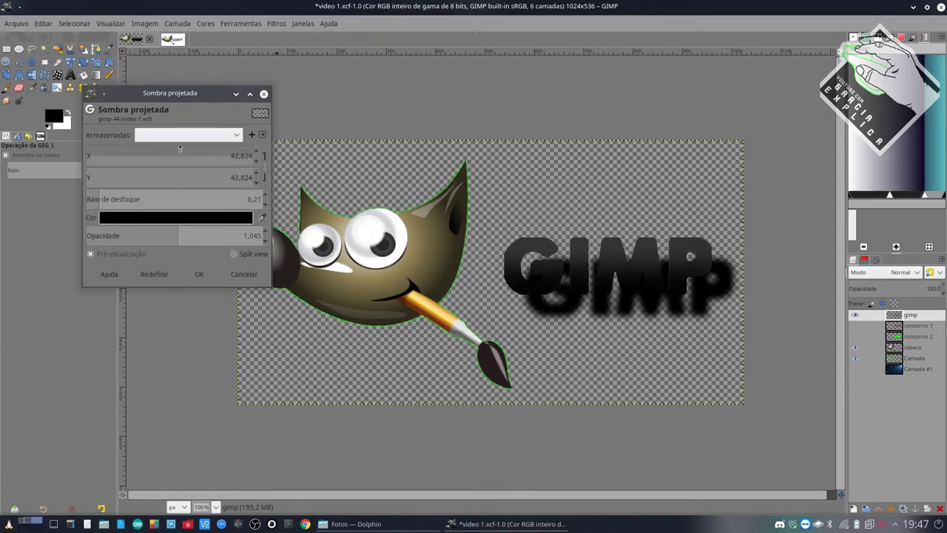
left_click_drag(89, 178, 202, 157)
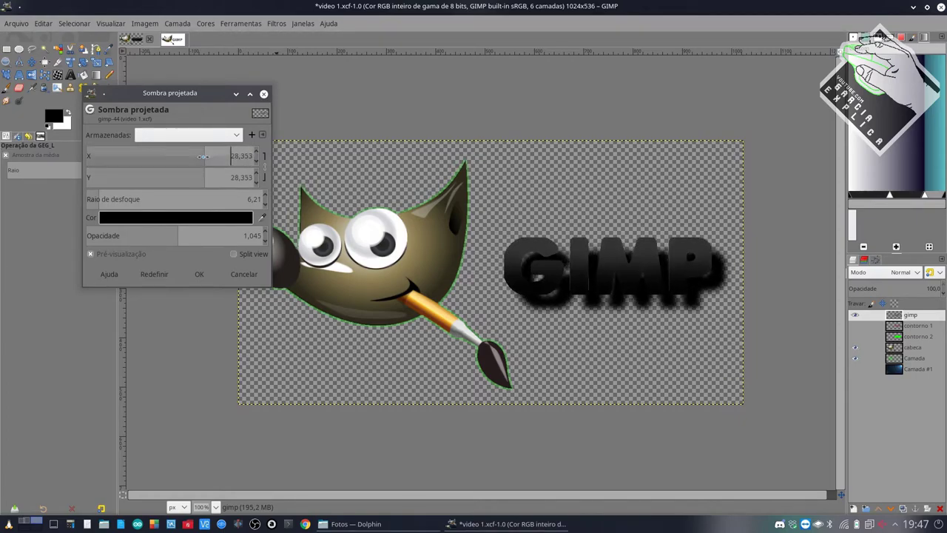
left_click(266, 169)
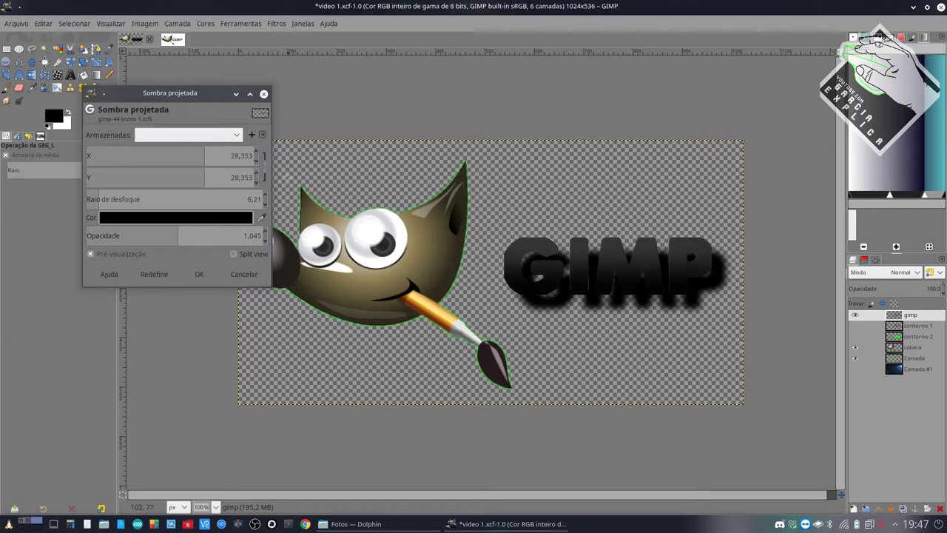
left_click_drag(229, 177, 3, 185)
mouse_move(96, 174)
left_mouse_down()
mouse_move(229, 174)
mouse_move(177, 151)
left_mouse_up()
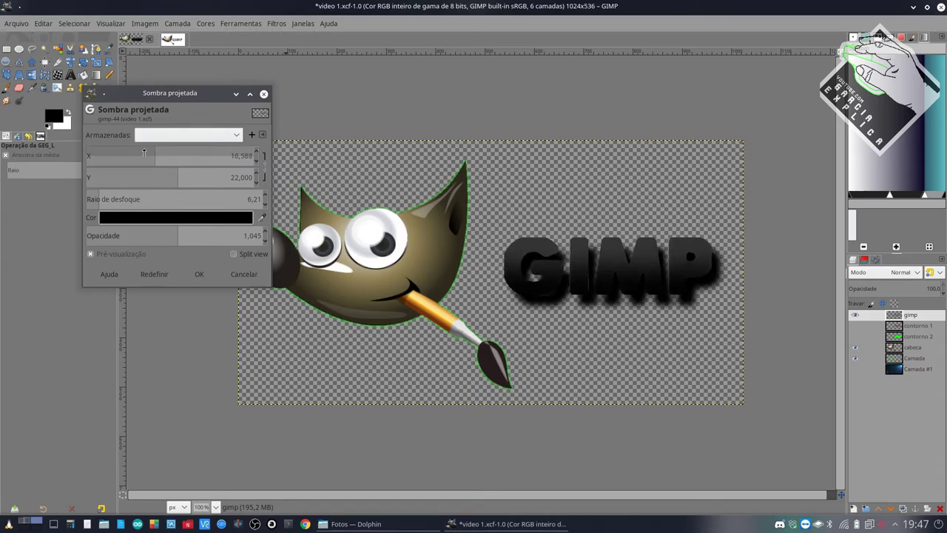
mouse_move(164, 151)
left_mouse_down()
mouse_move(73, 173)
mouse_move(101, 173)
mouse_move(90, 150)
left_mouse_up()
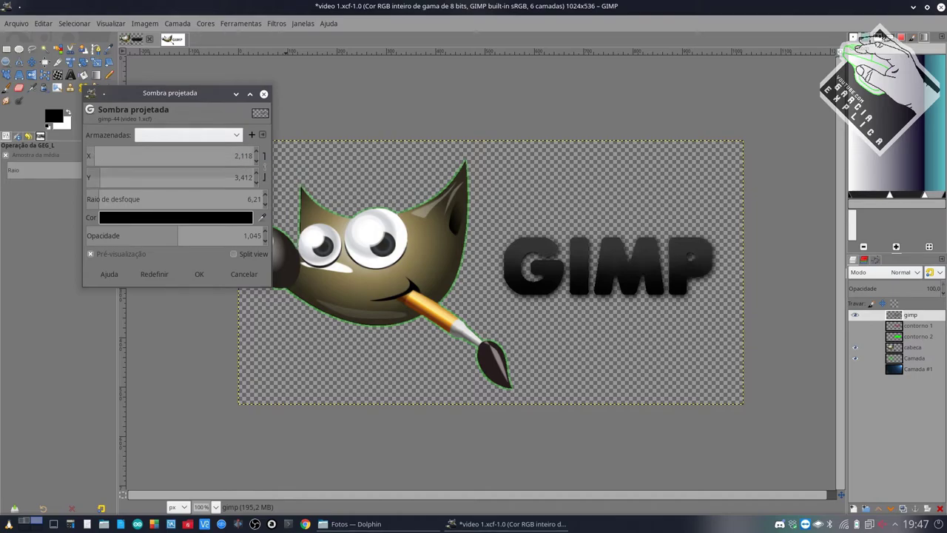
Show the green and red outlines, set blur 6.21 and opacity 1.631, and apply the shadow
left_click_drag(96, 200, 100, 194)
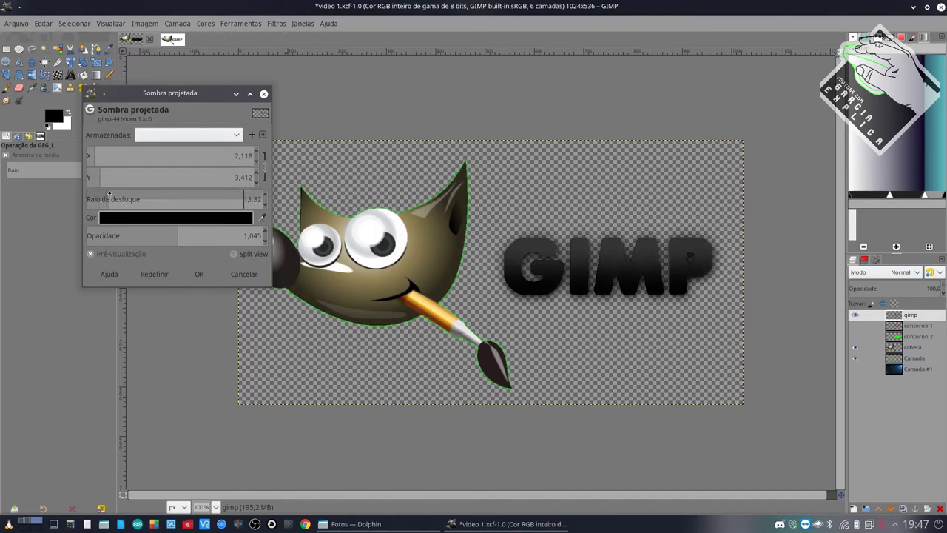
key("ctrl+z")
left_click(854, 336)
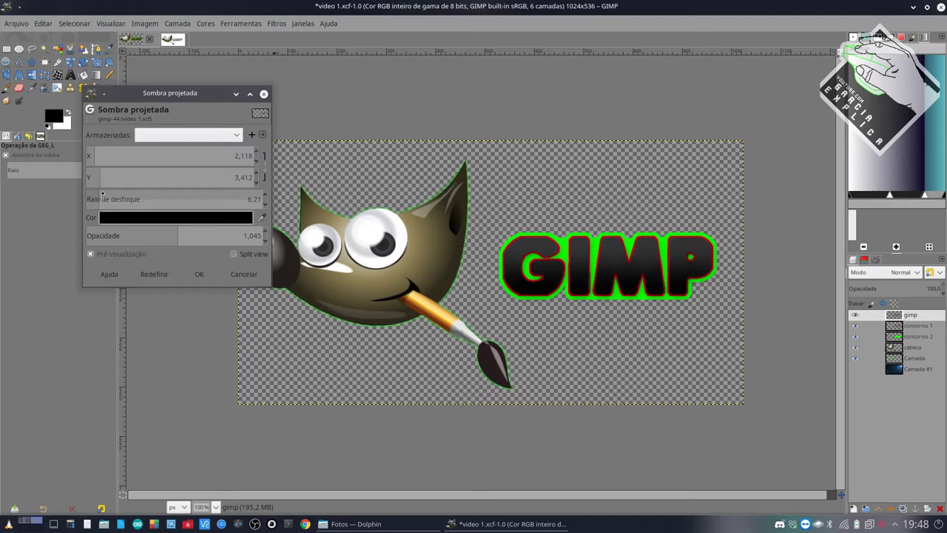
mouse_move(103, 196)
left_mouse_down()
mouse_move(112, 195)
mouse_move(99, 197)
left_mouse_up()
mouse_move(163, 232)
left_mouse_down()
mouse_move(103, 232)
mouse_move(264, 234)
mouse_move(214, 233)
mouse_move(244, 232)
mouse_move(228, 234)
left_mouse_up()
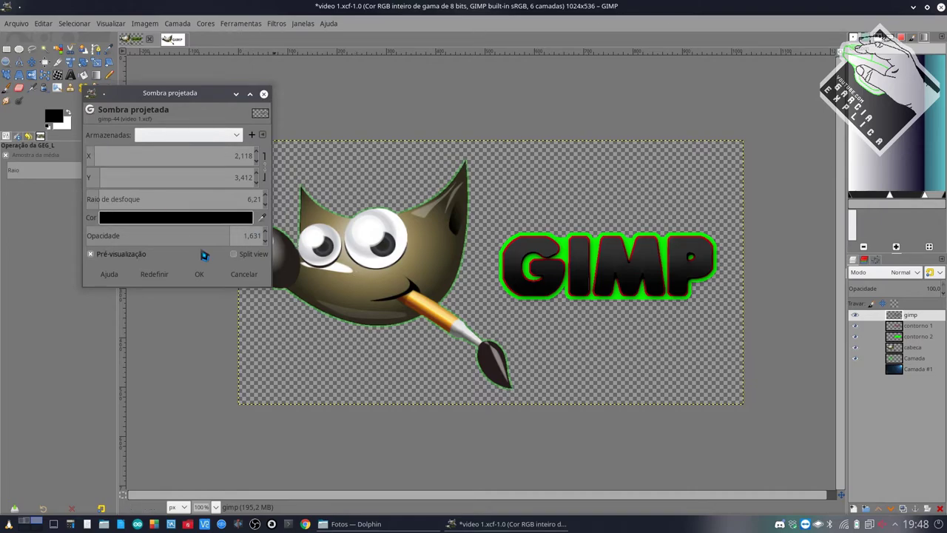
left_click(198, 276)
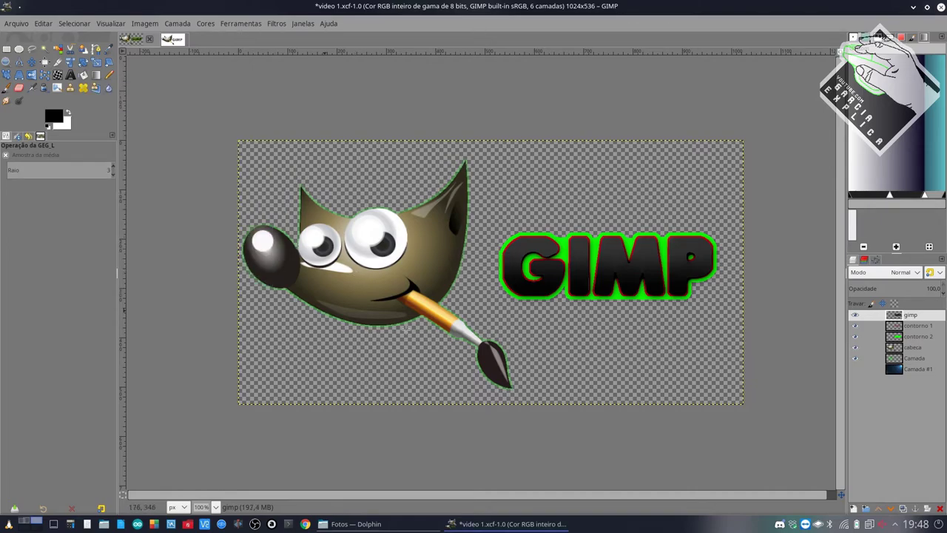
Make Camada #1 visible again and bring up the Filters menu
left_click(856, 369)
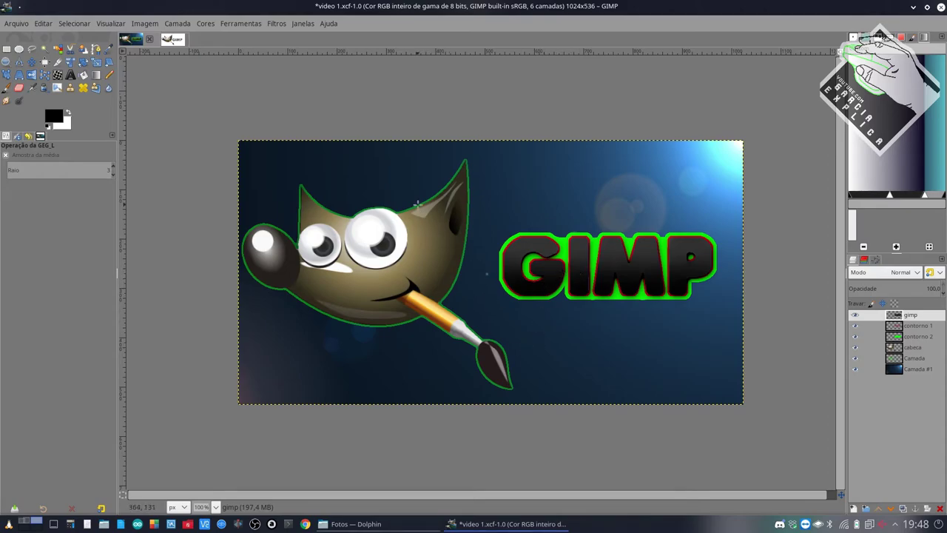
left_click(289, 23)
mouse_move(301, 138)
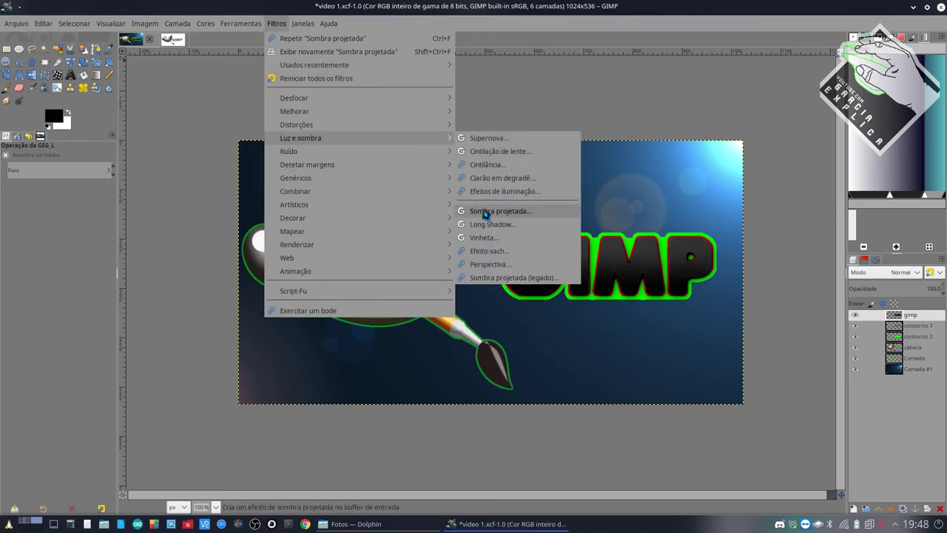
Preview a circular Vignette filter on the image with radius set to 1,391
left_click(484, 237)
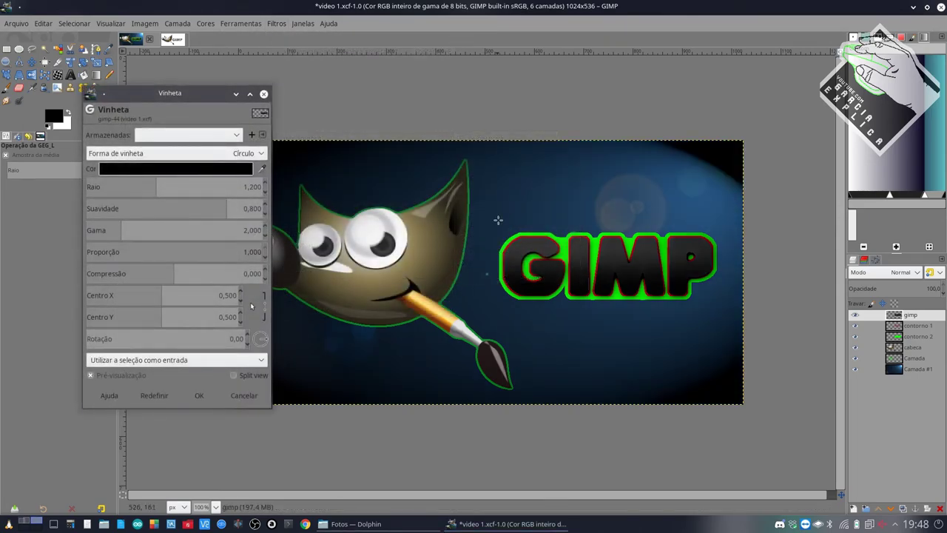
left_click_drag(185, 95, 125, 69)
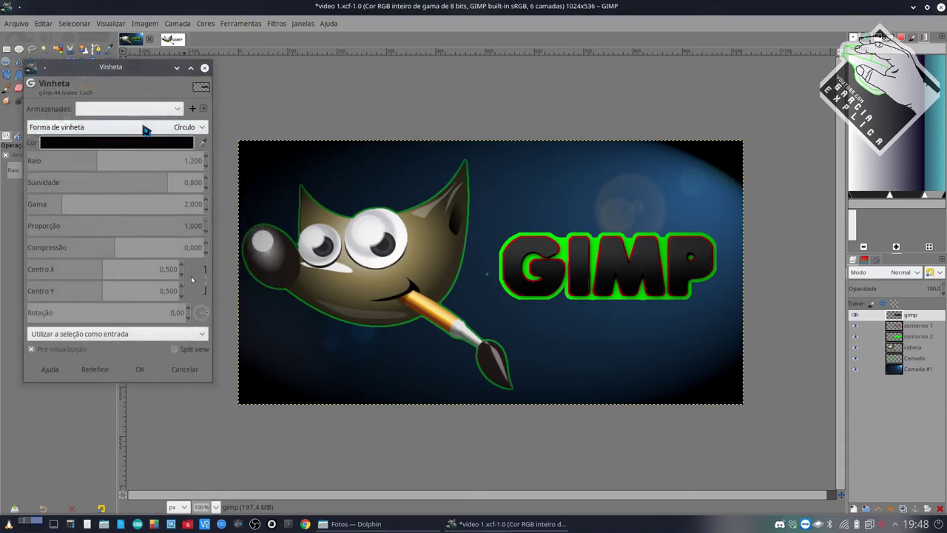
left_click_drag(74, 162, 106, 150)
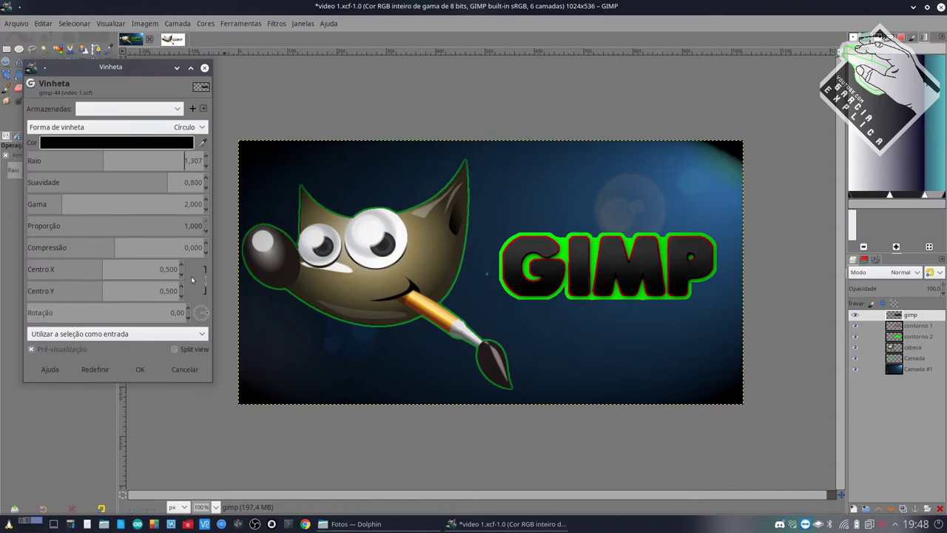
mouse_move(96, 157)
left_mouse_down()
mouse_move(112, 152)
mouse_move(102, 153)
left_mouse_up()
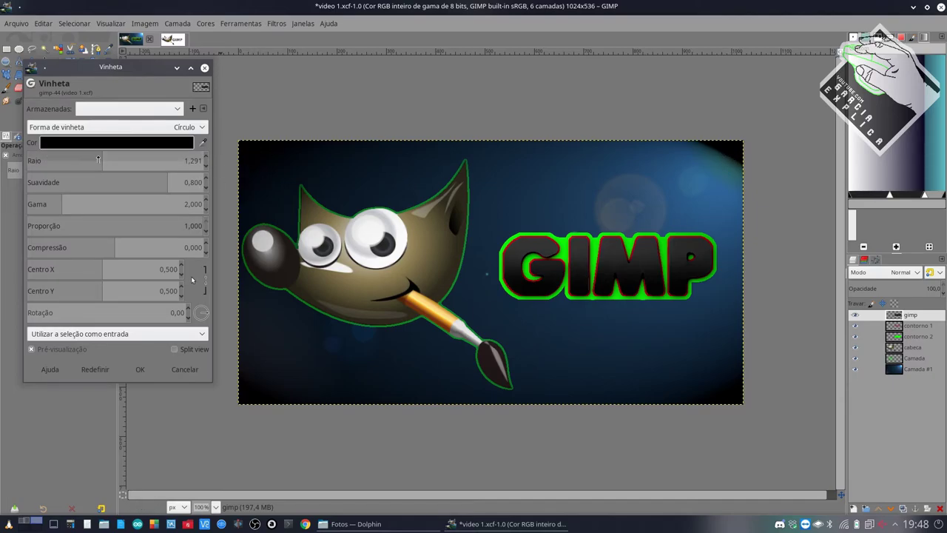
left_click_drag(97, 160, 110, 157)
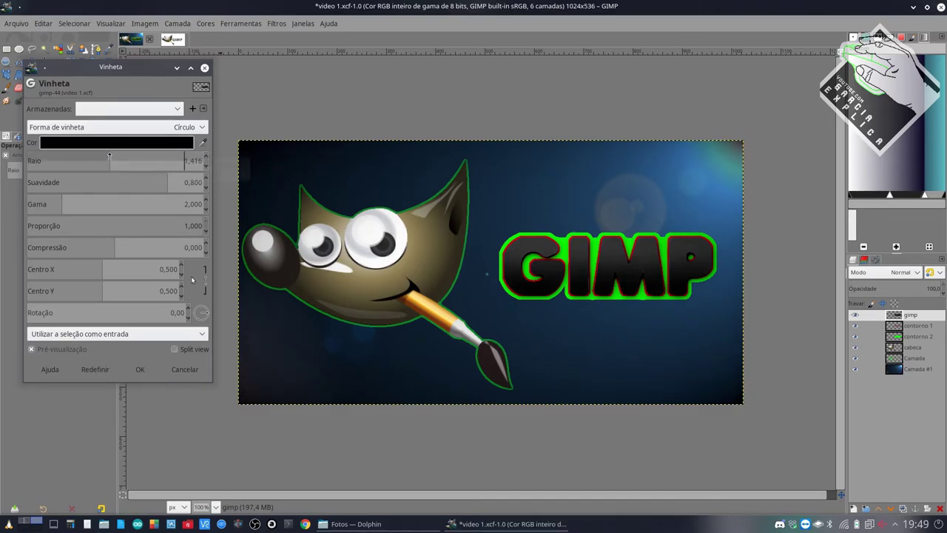
left_click(109, 158)
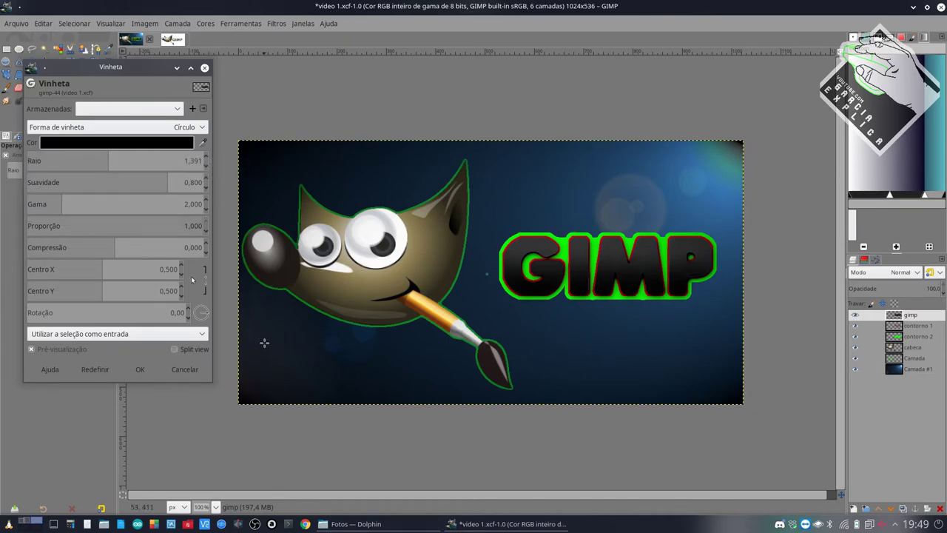
Check the vignette in split view, then lower its softness to 0.500
left_click(176, 350)
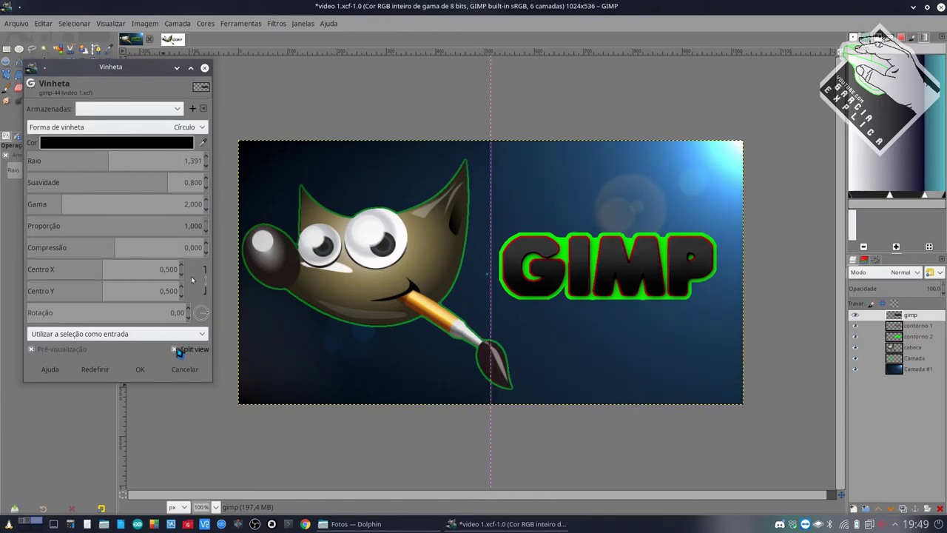
left_click(178, 350)
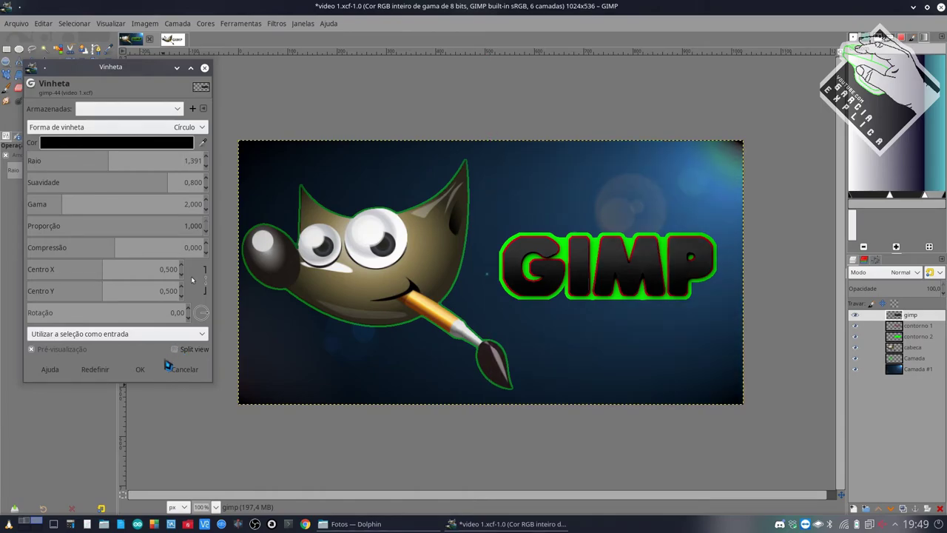
left_click_drag(165, 179, 140, 174)
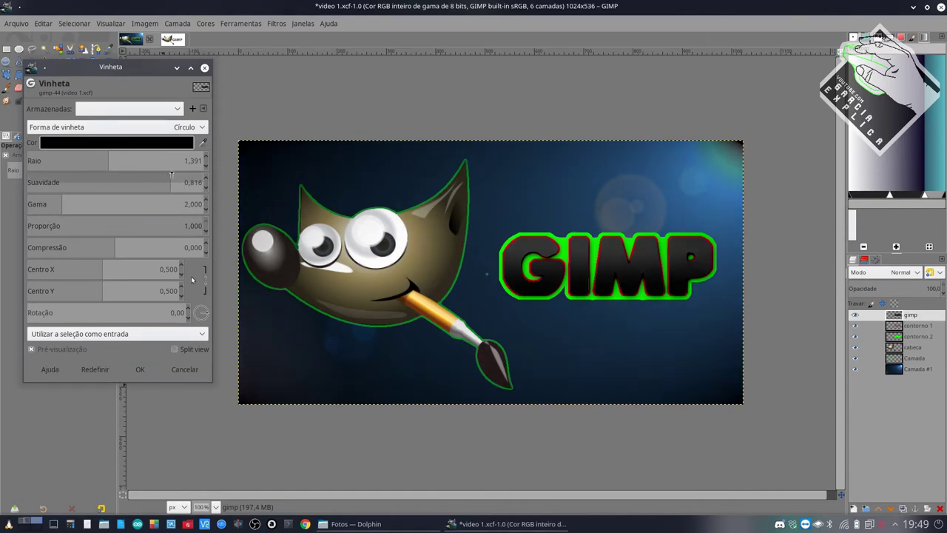
mouse_move(139, 173)
left_mouse_down()
mouse_move(126, 169)
mouse_move(44, 198)
mouse_move(66, 198)
left_mouse_up()
Set vignette gamma to 2.151, comparing against the original while zooming out and back to 100%
left_click(176, 349)
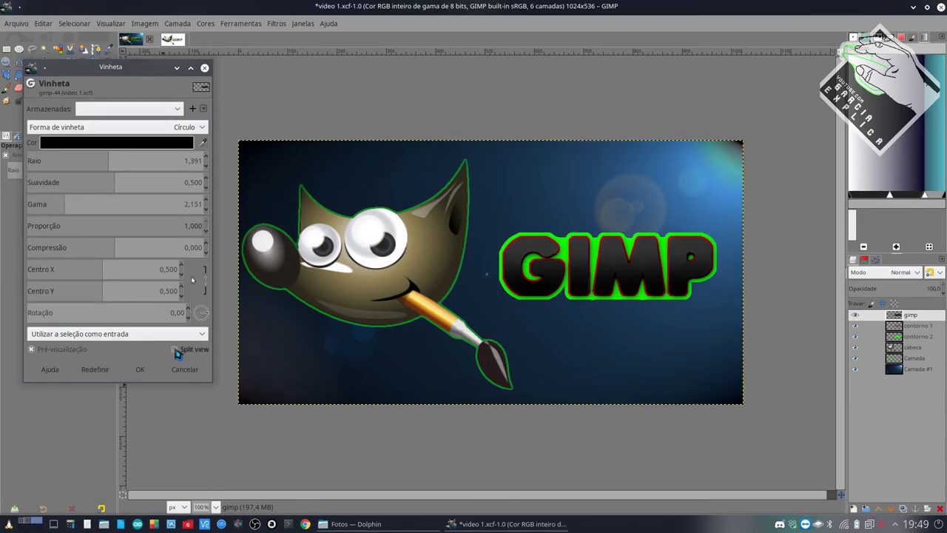
left_click(176, 350)
scroll(330, 299, "up", 2)
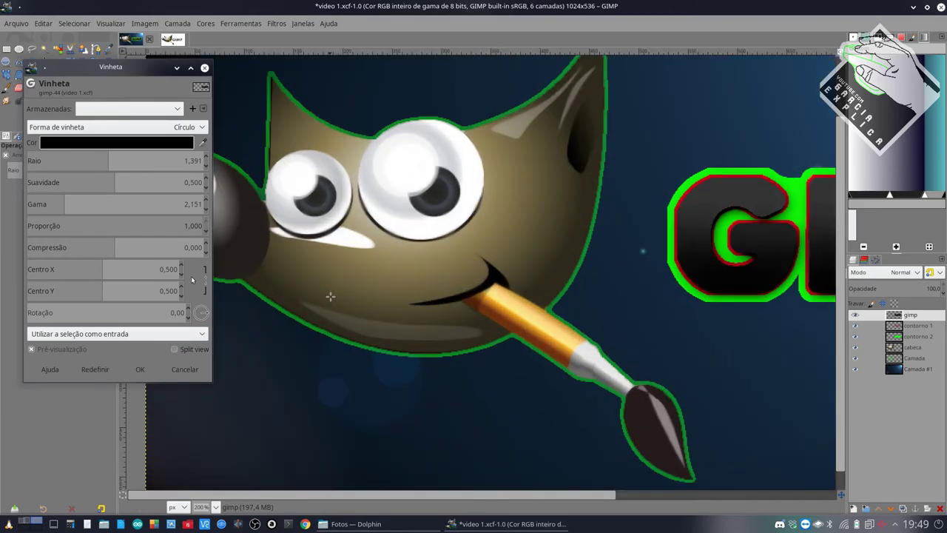
scroll(331, 296, "down", 3)
scroll(331, 296, "down", 1)
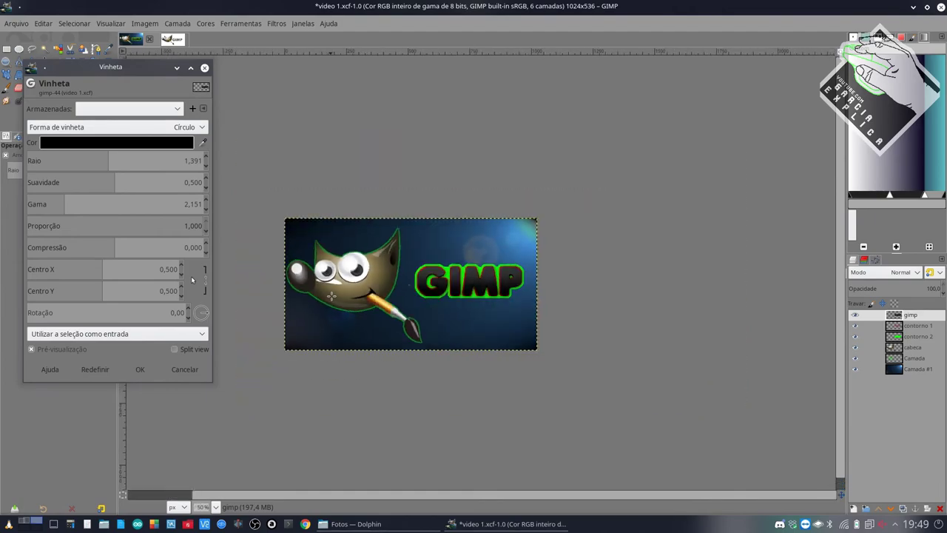
scroll(319, 466, "down", 2)
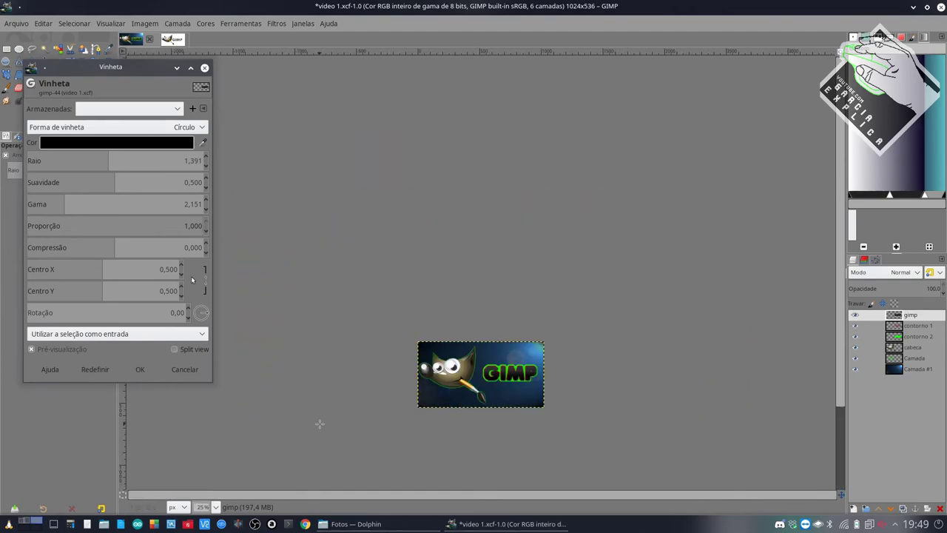
left_click(175, 349)
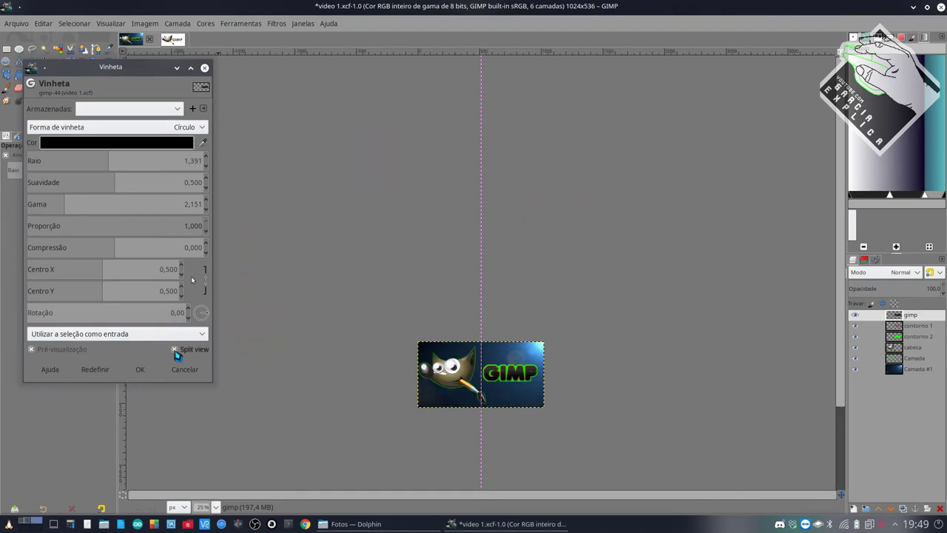
left_click(175, 349)
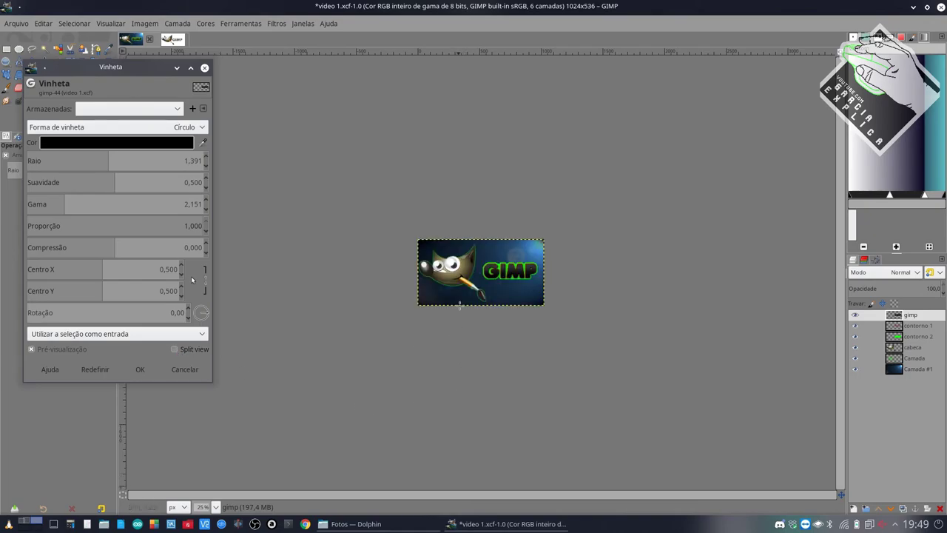
scroll(459, 303, "up", 2)
scroll(460, 299, "up", 2)
scroll(462, 299, "down", 1)
scroll(464, 297, "up", 1)
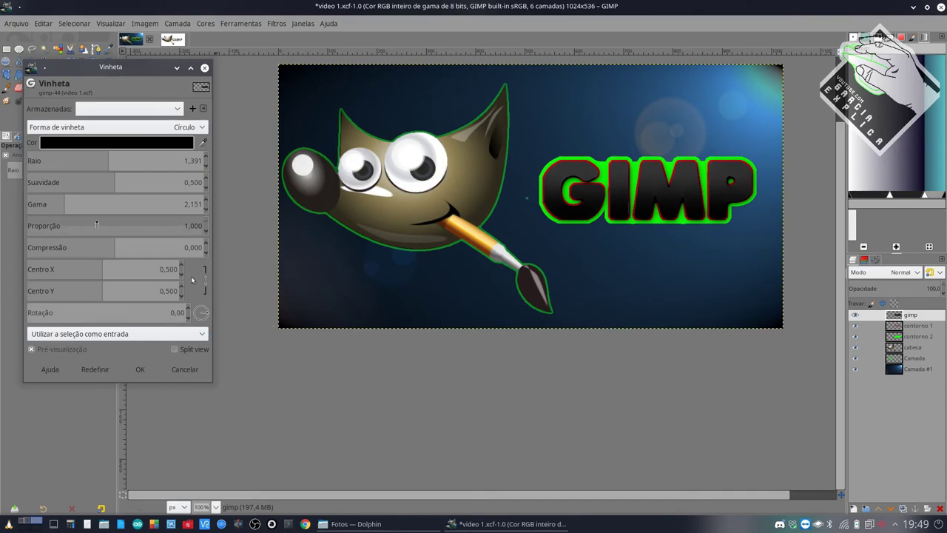
Apply the vignette (radius 1.391, softness 0.500, gamma 2.151) and save the file
left_click(139, 369)
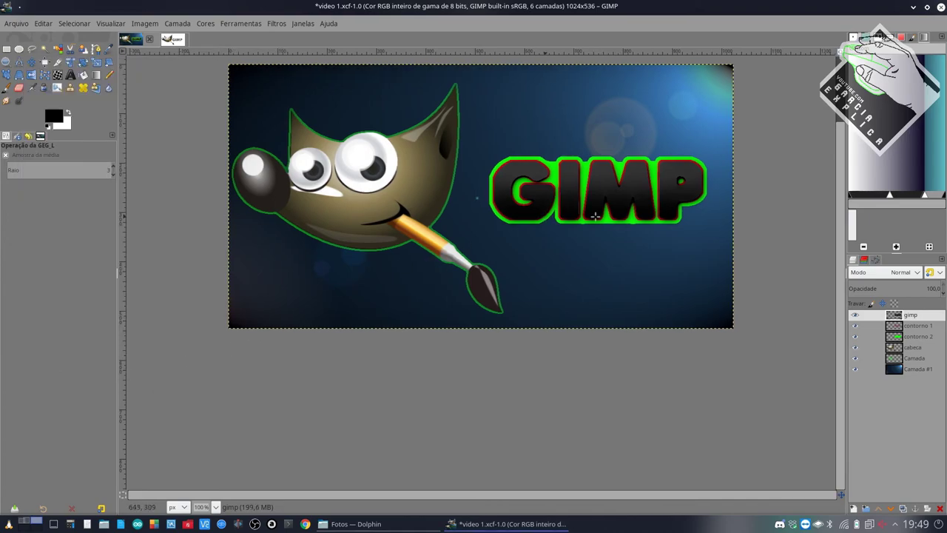
key("ctrl+s")
left_click(276, 22)
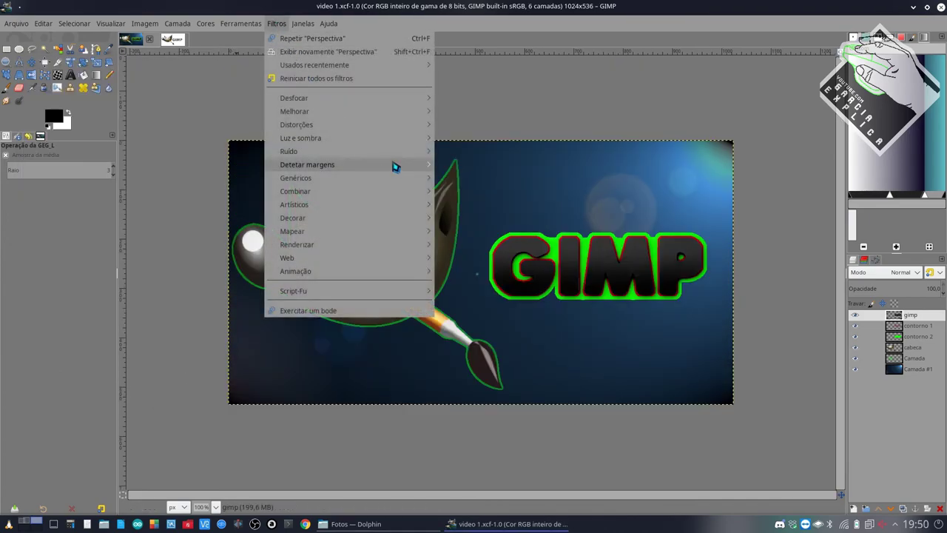
mouse_move(300, 137)
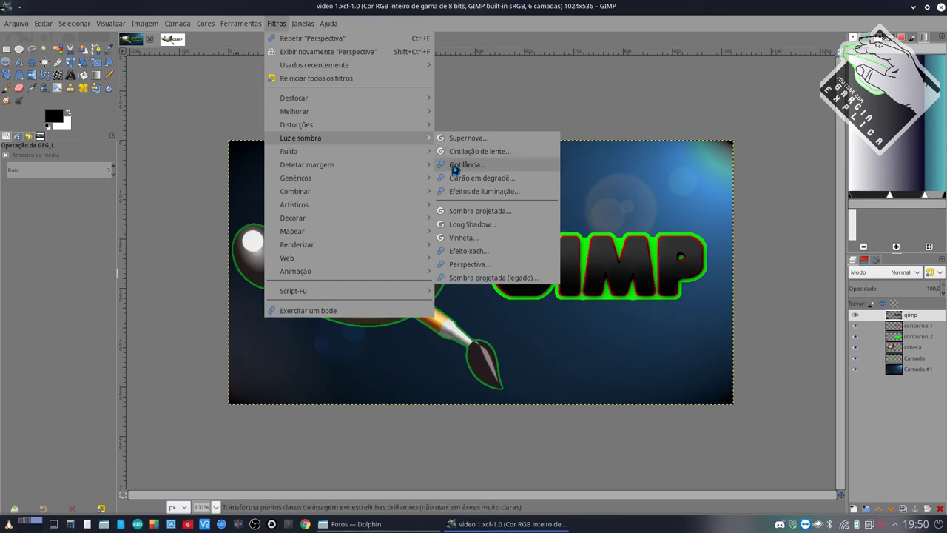
left_click(466, 111)
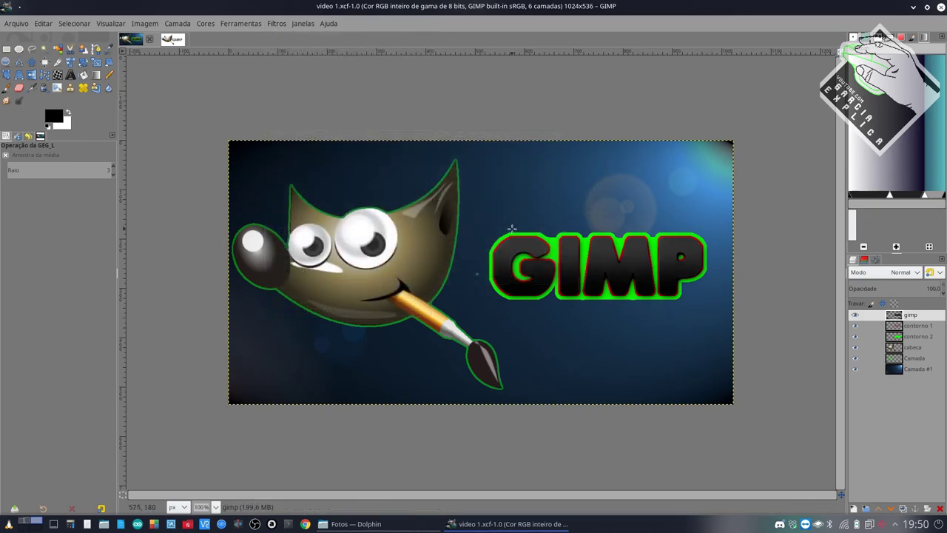